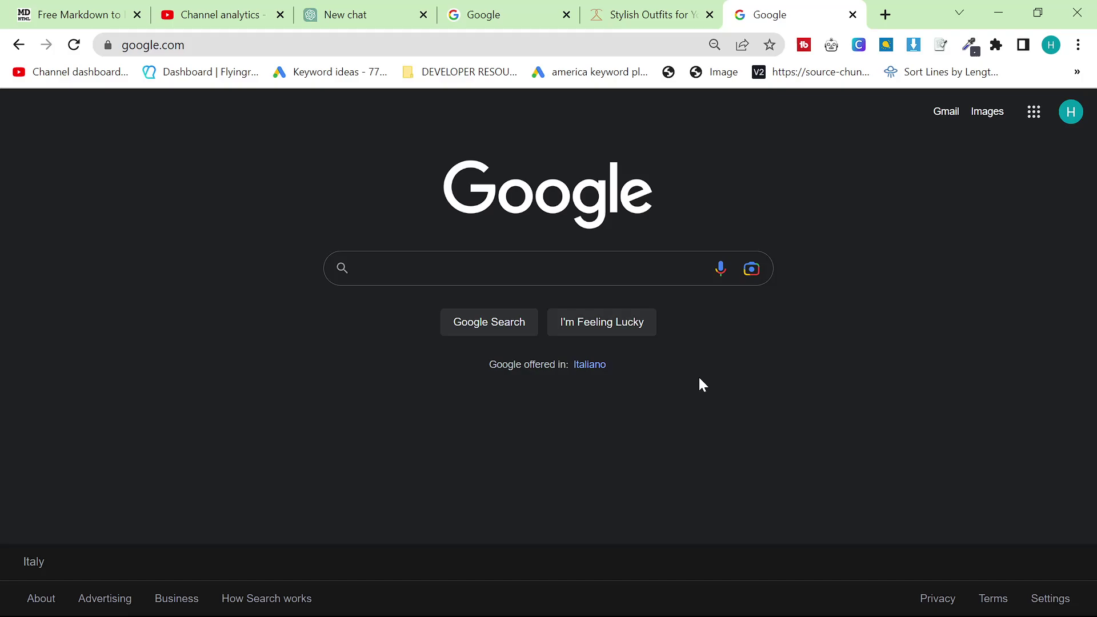
Search Google again for 'aiprm seo' using the recent searches list
left_click(573, 267)
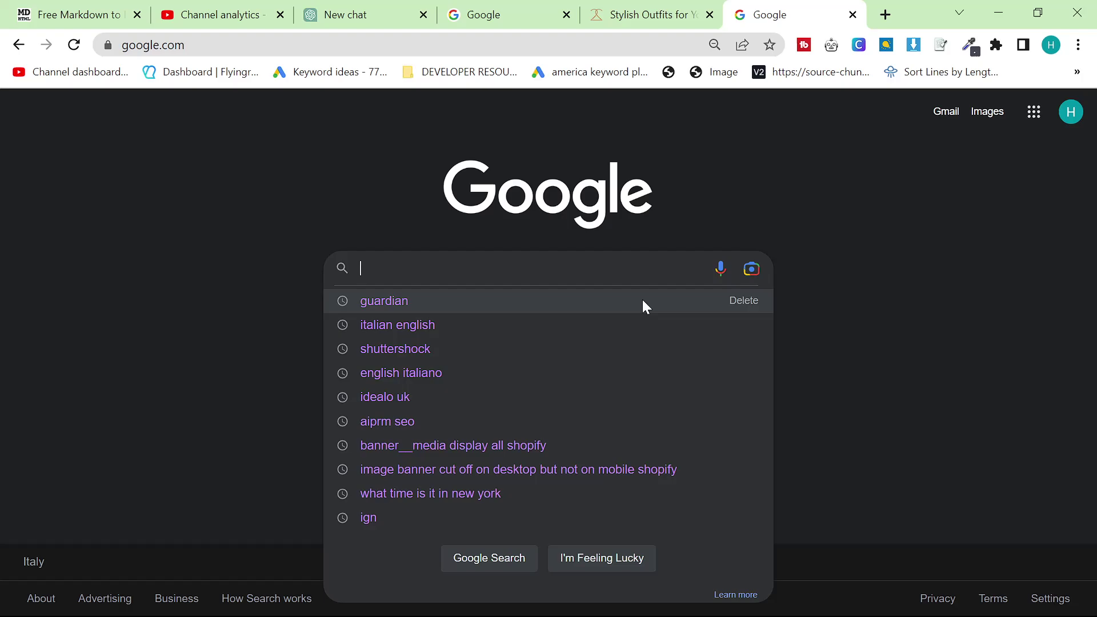
left_click(577, 422)
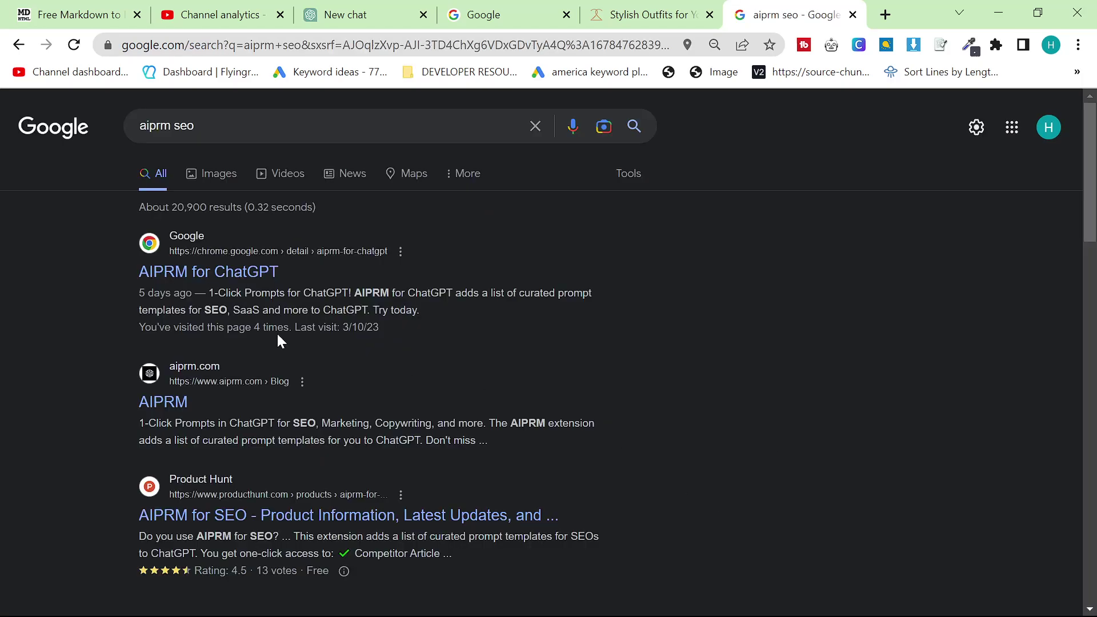
Review the AIPRM for ChatGPT store page: already installed, 732 ratings, 500,000+ users
left_click(271, 275)
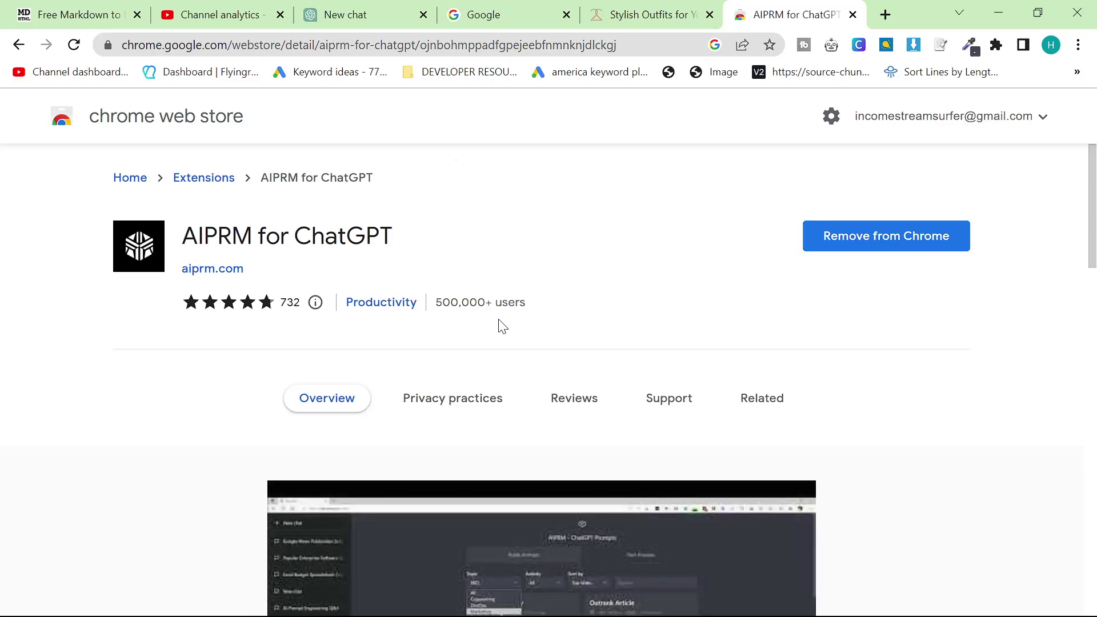
scroll(499, 323, "down", 2)
scroll(440, 311, "up", 2)
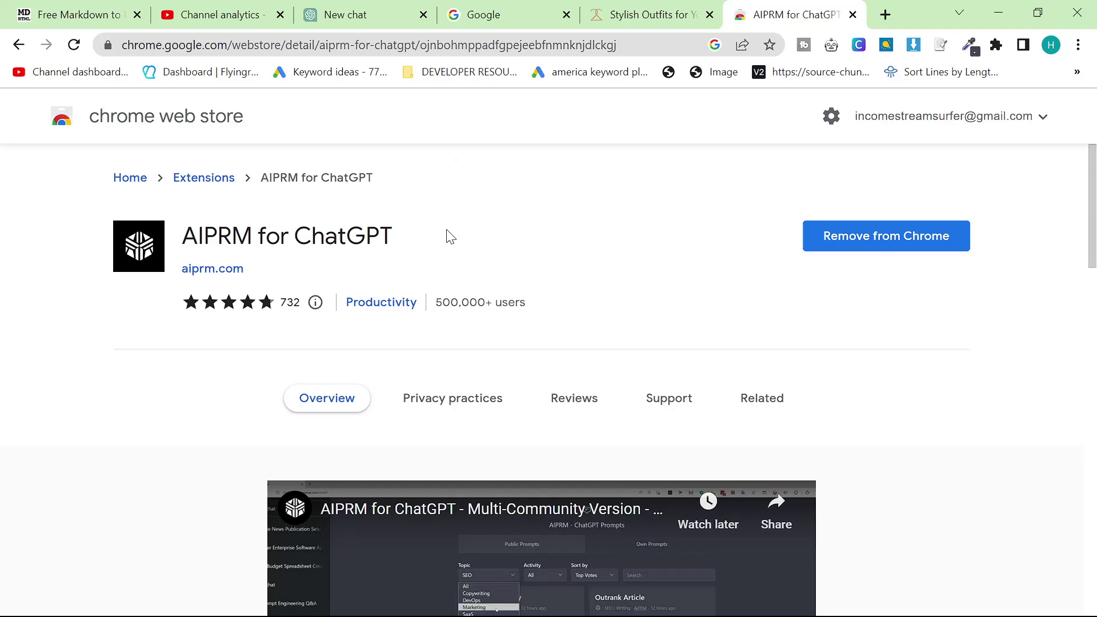
In ChatGPT, load the AIPRM prompt 'Fully SEO Optimized Article including FAQ's' with English output
left_click(359, 7)
scroll(617, 291, "up", 3)
scroll(618, 291, "down", 3)
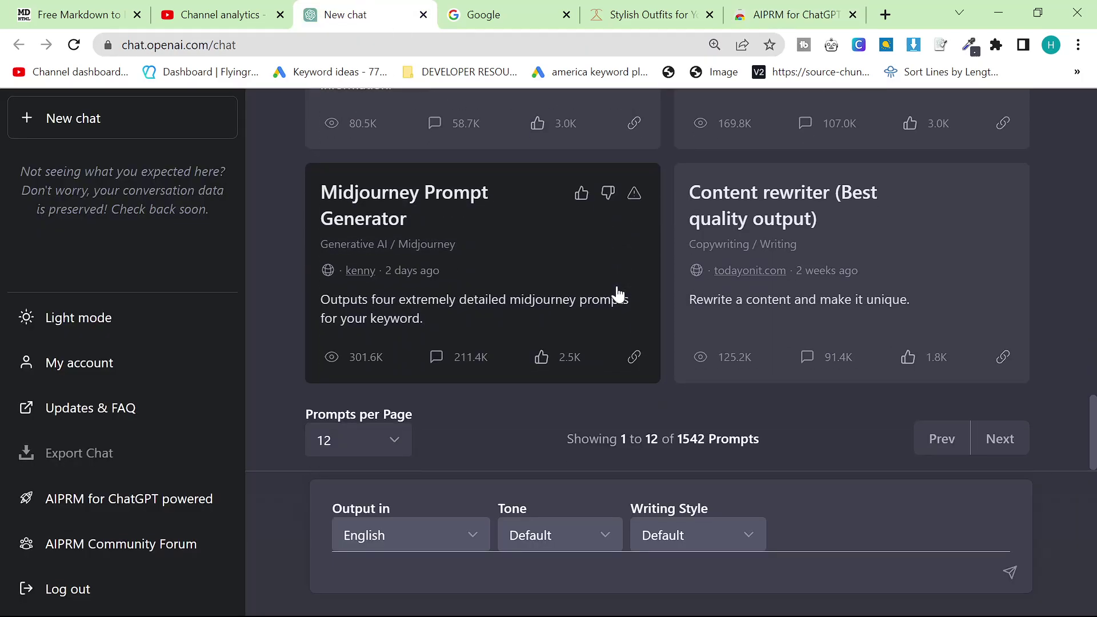
scroll(614, 295, "up", 10)
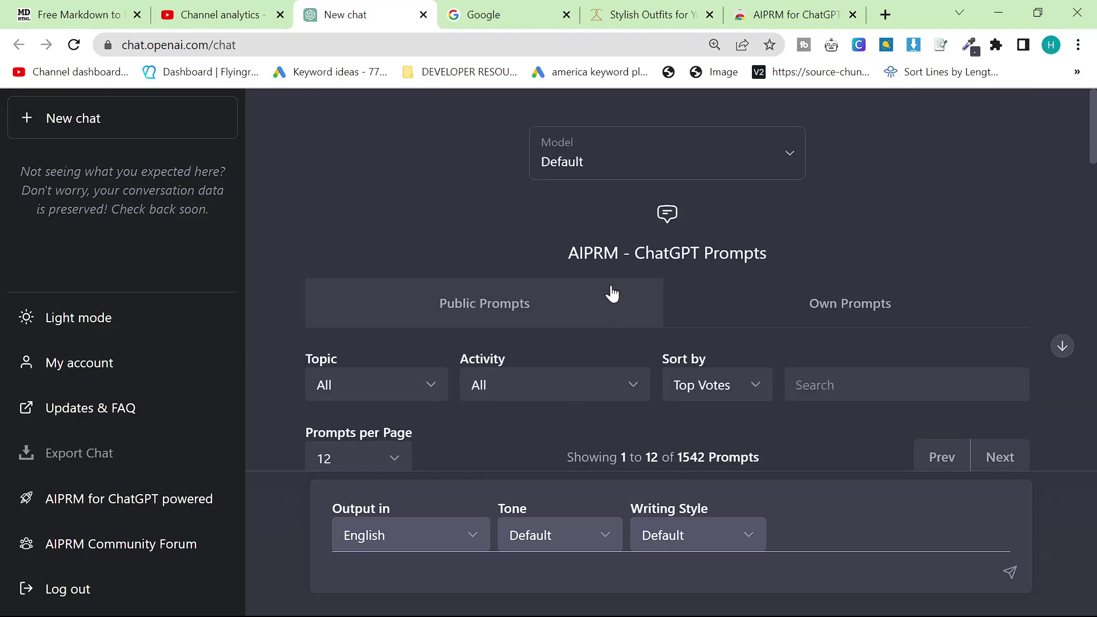
scroll(610, 294, "down", 3)
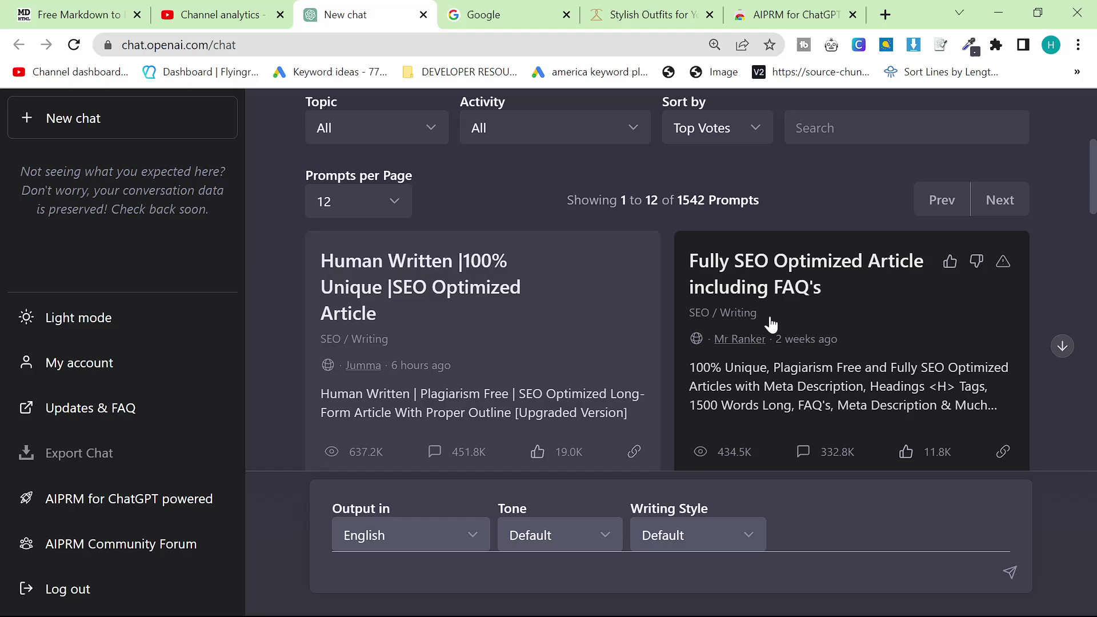
left_click(744, 300)
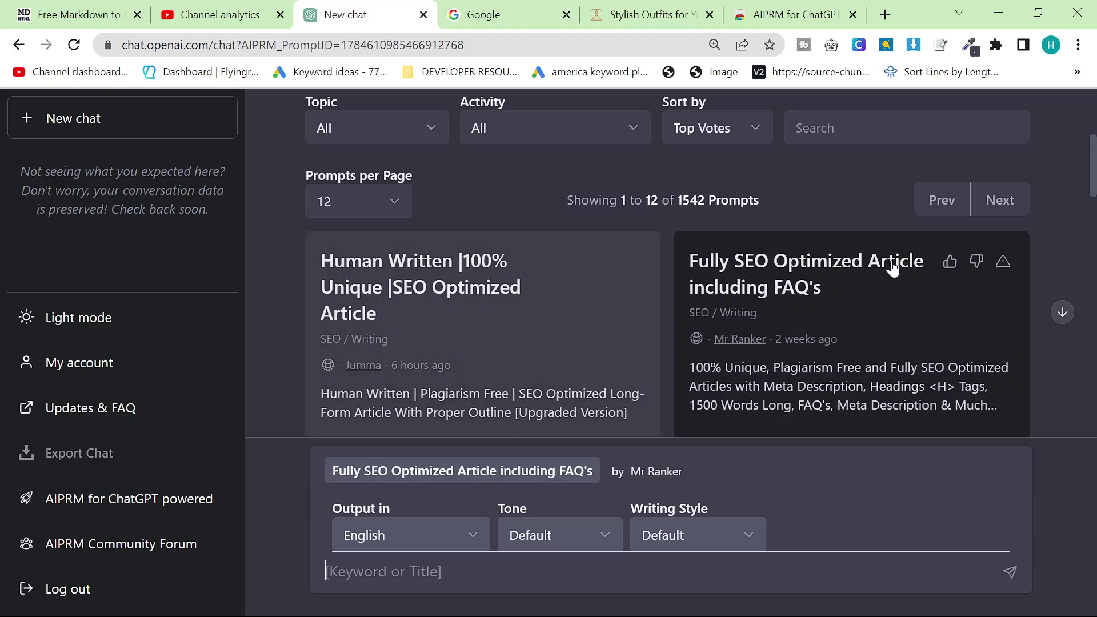
scroll(850, 343, "down", 1)
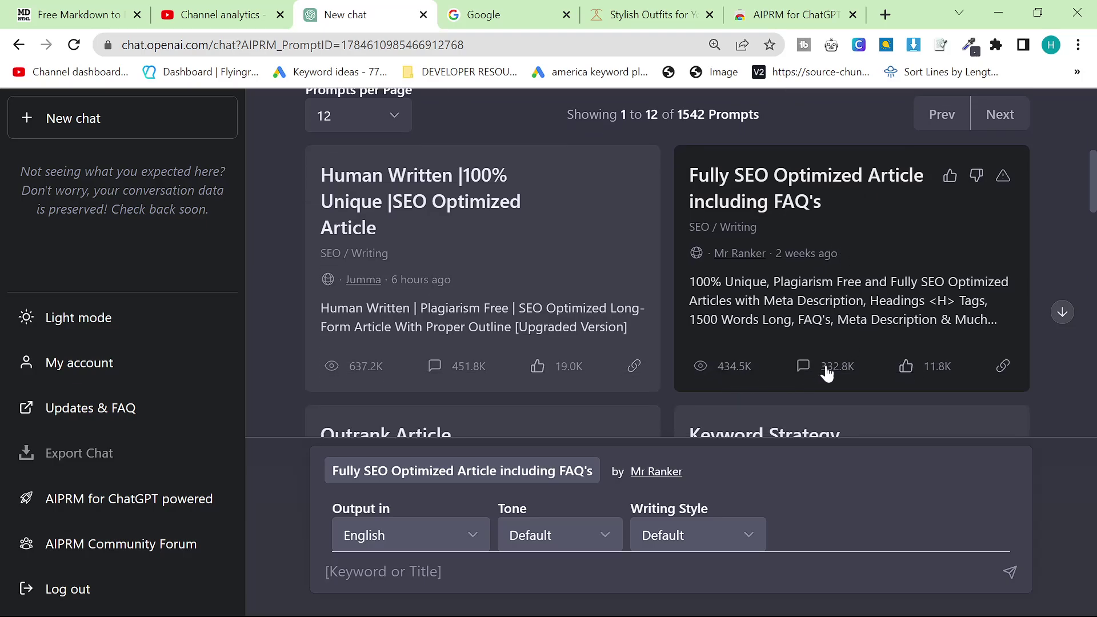
scroll(938, 371, "up", 1)
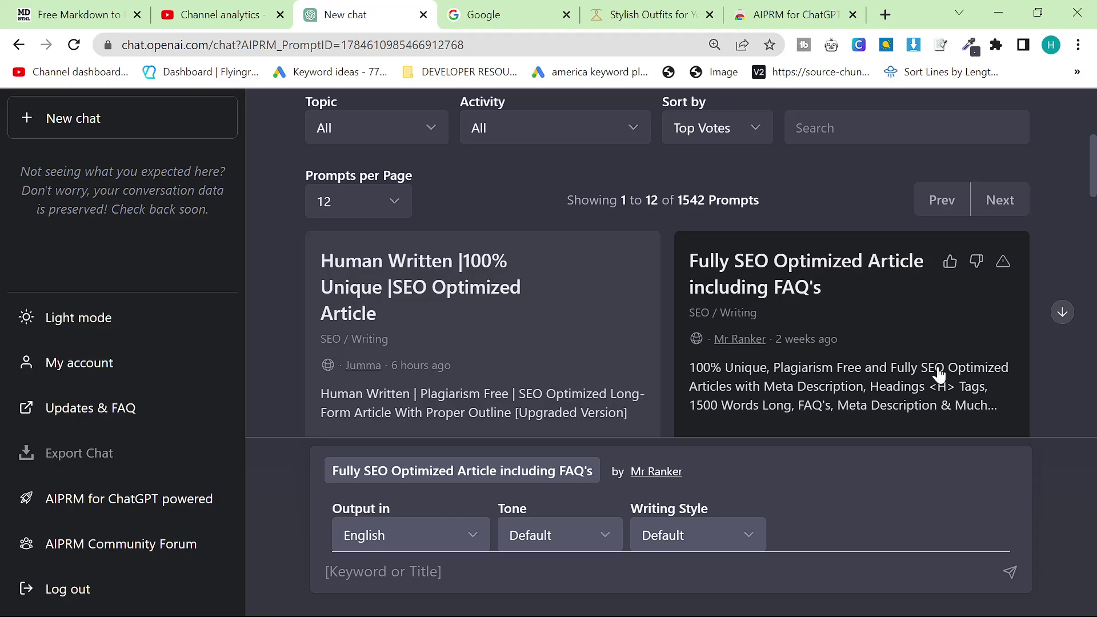
scroll(938, 375, "down", 1)
scroll(938, 374, "up", 1)
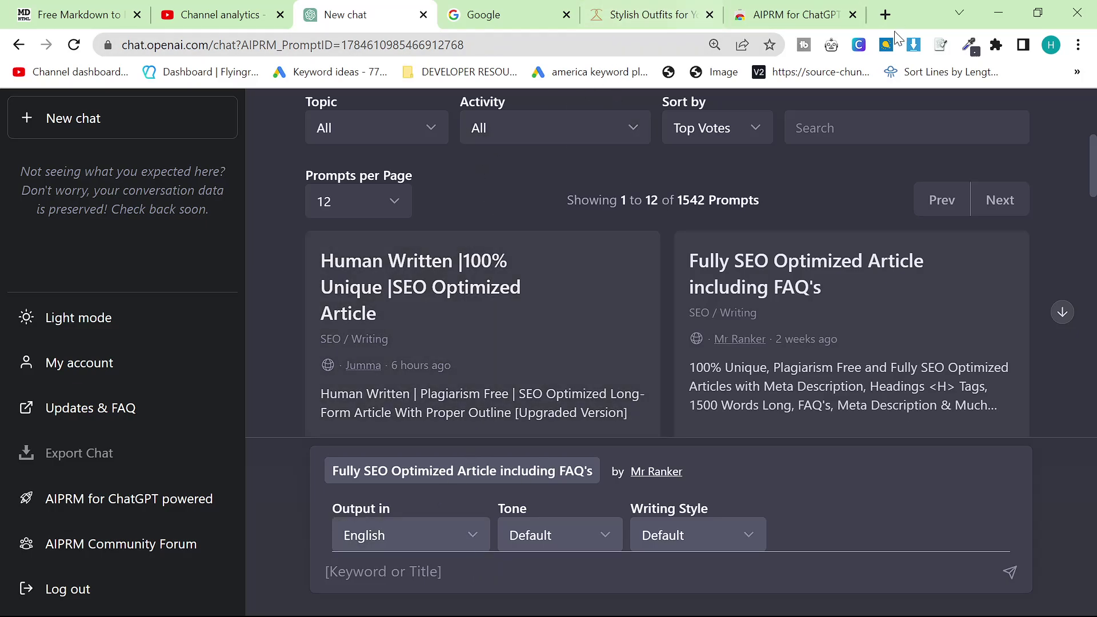
Go to Google Ads Keyword Planner in a new tab and set the keyword language to English
left_click(886, 14)
type("ads")
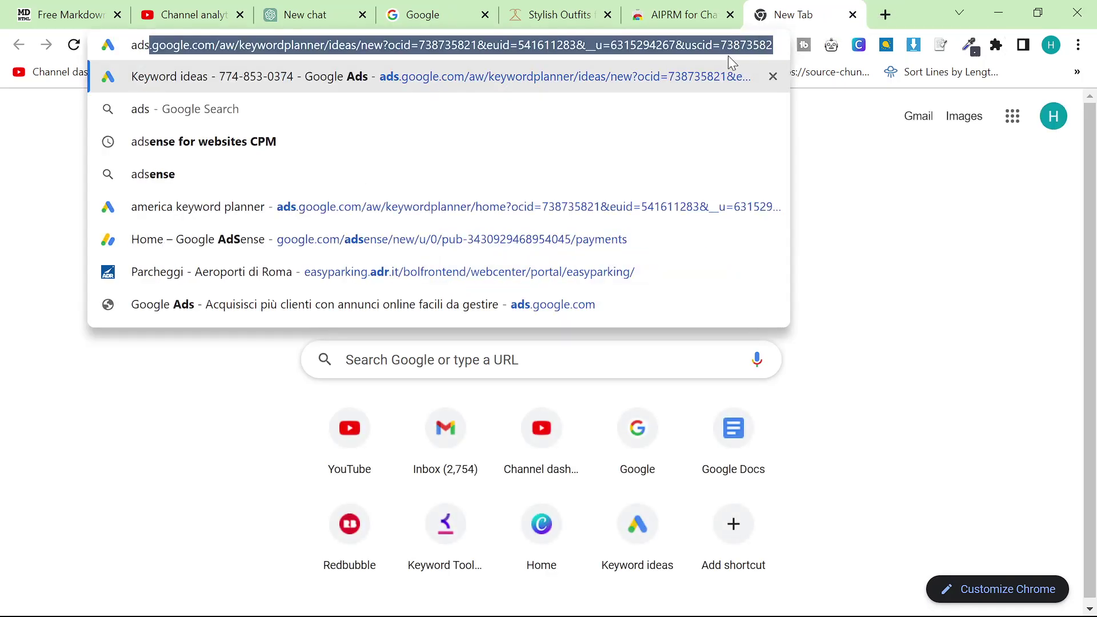
key("Return")
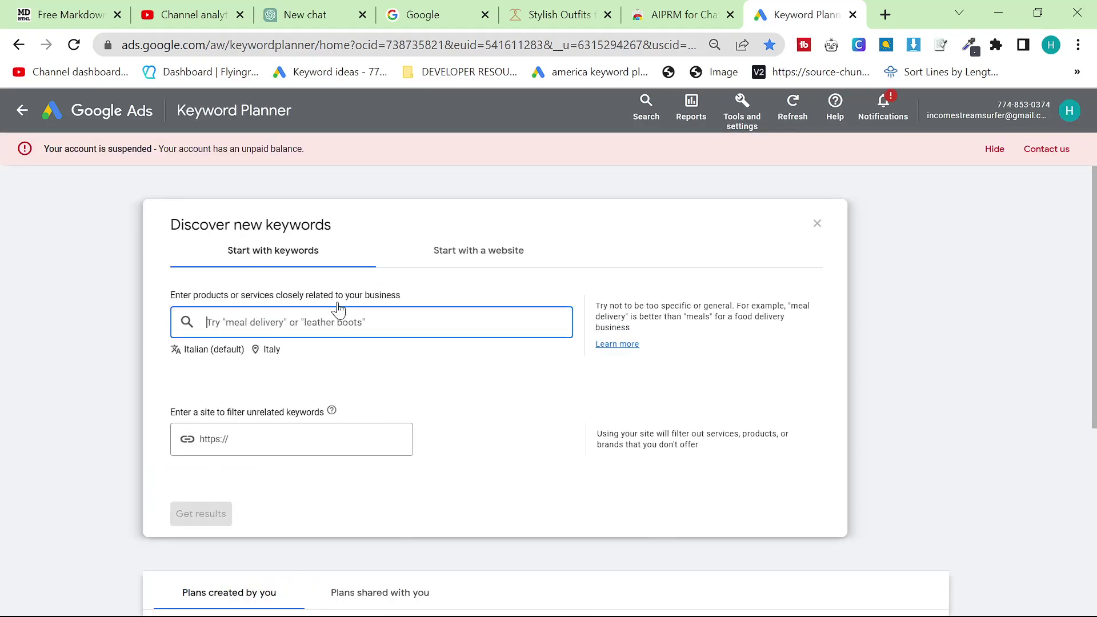
left_click(207, 348)
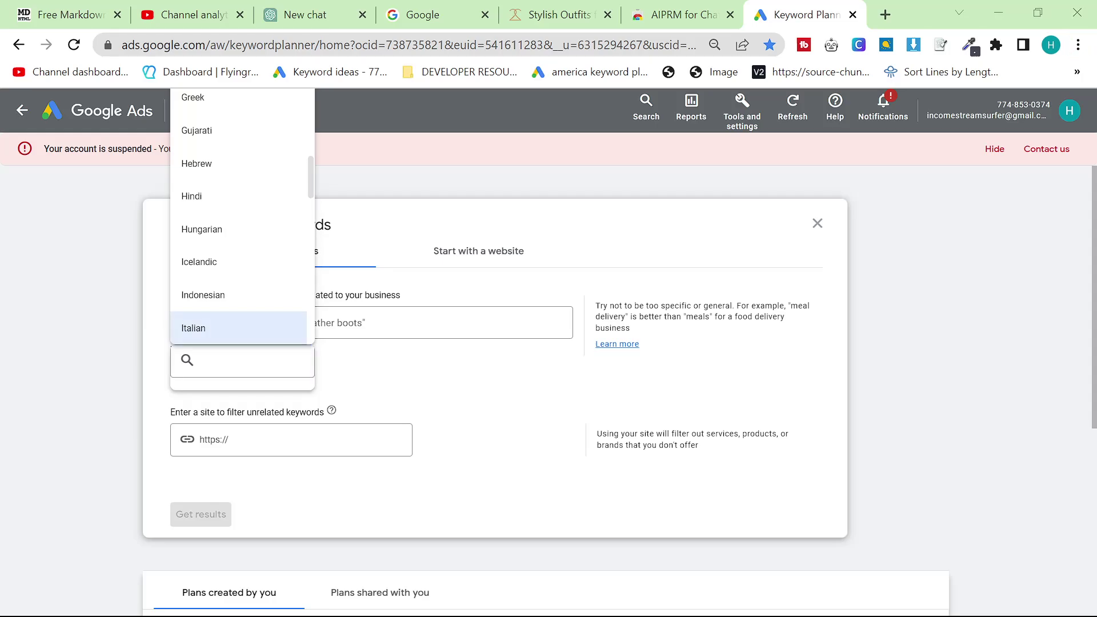
key("alt")
left_click(238, 361)
type("eng")
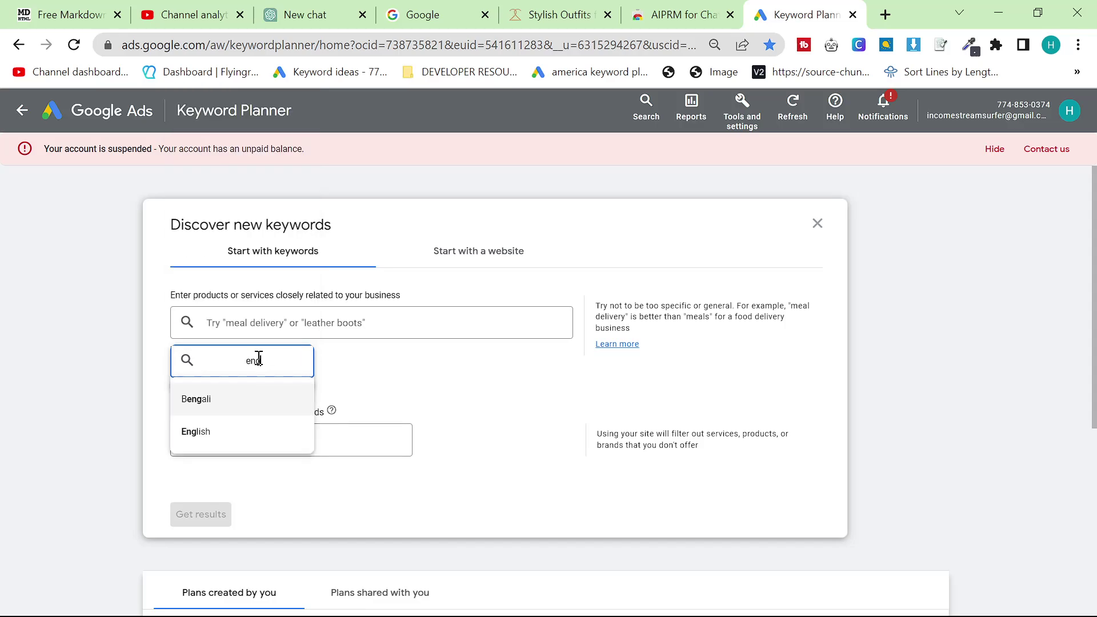
left_click(223, 432)
Add United States alongside Italy as targeted locations and save them
left_click(240, 359)
left_click(286, 222)
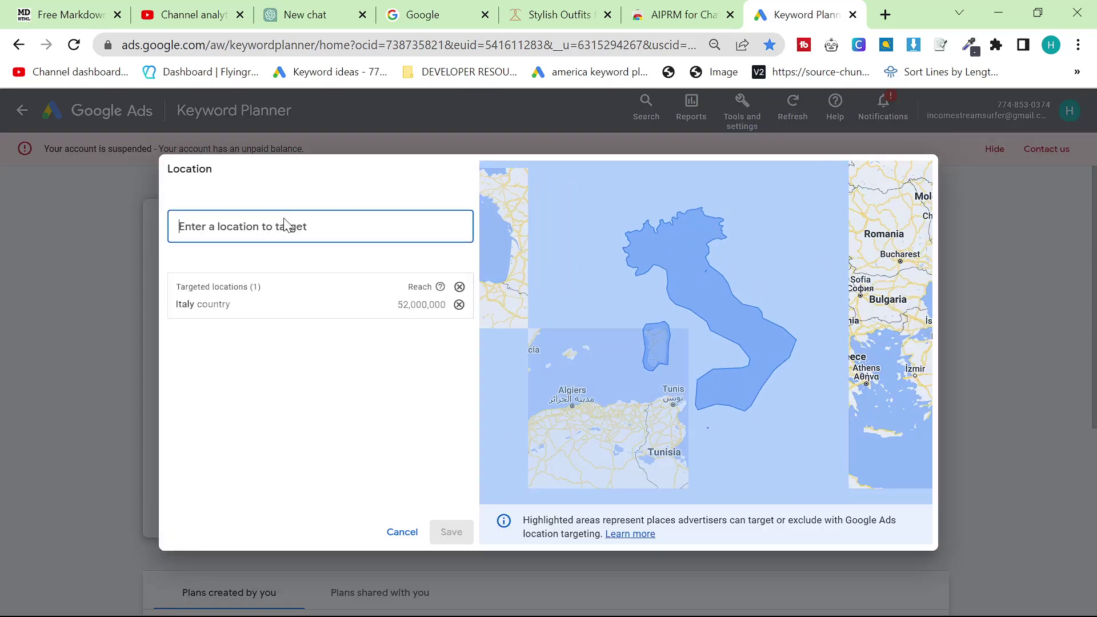
type("united states")
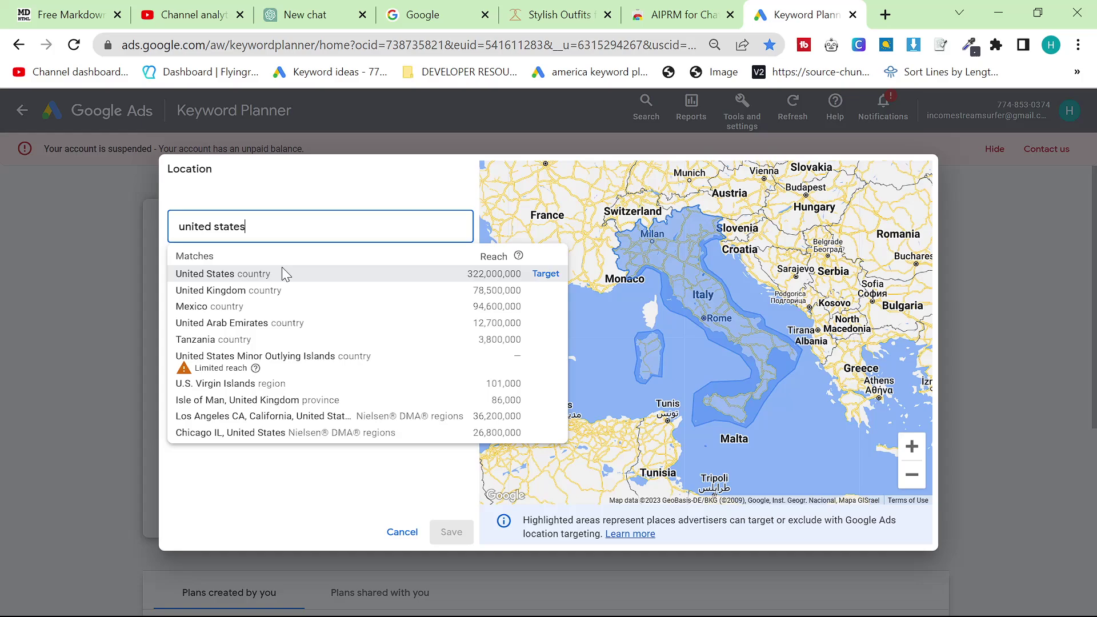
left_click(264, 273)
left_click(462, 534)
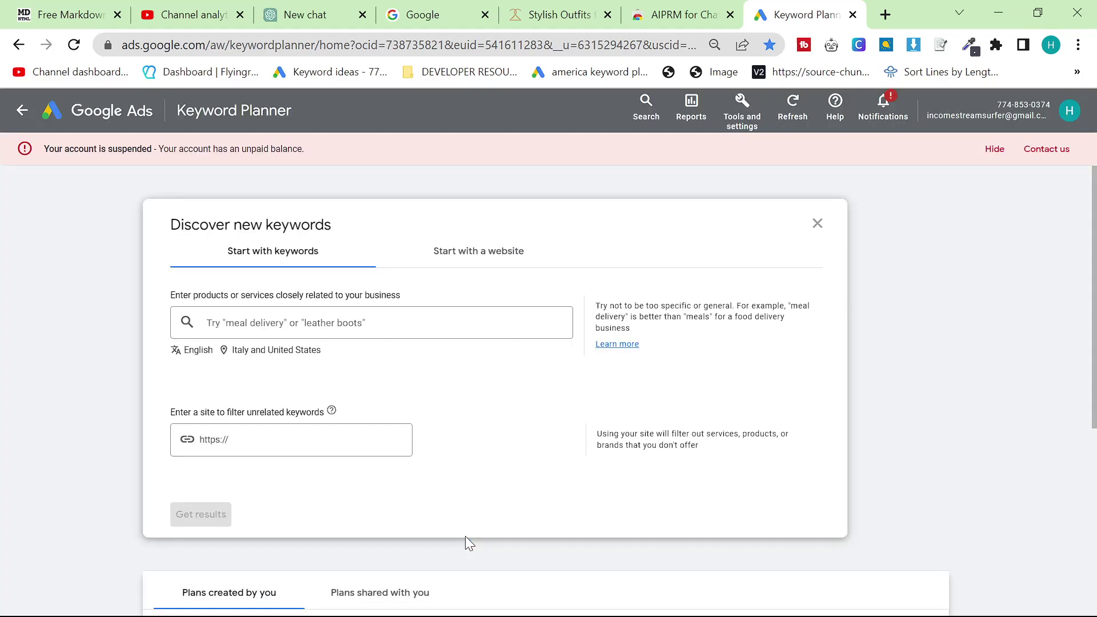
Enter 'male fashion' as the keyword and get keyword ideas
left_click(340, 322)
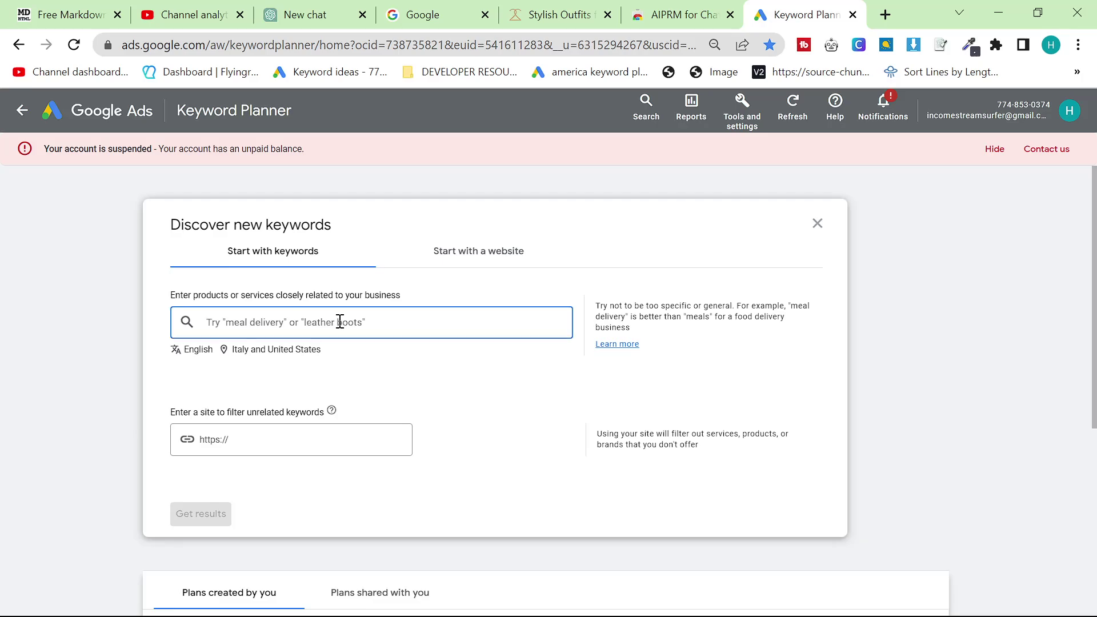
type("male fashion")
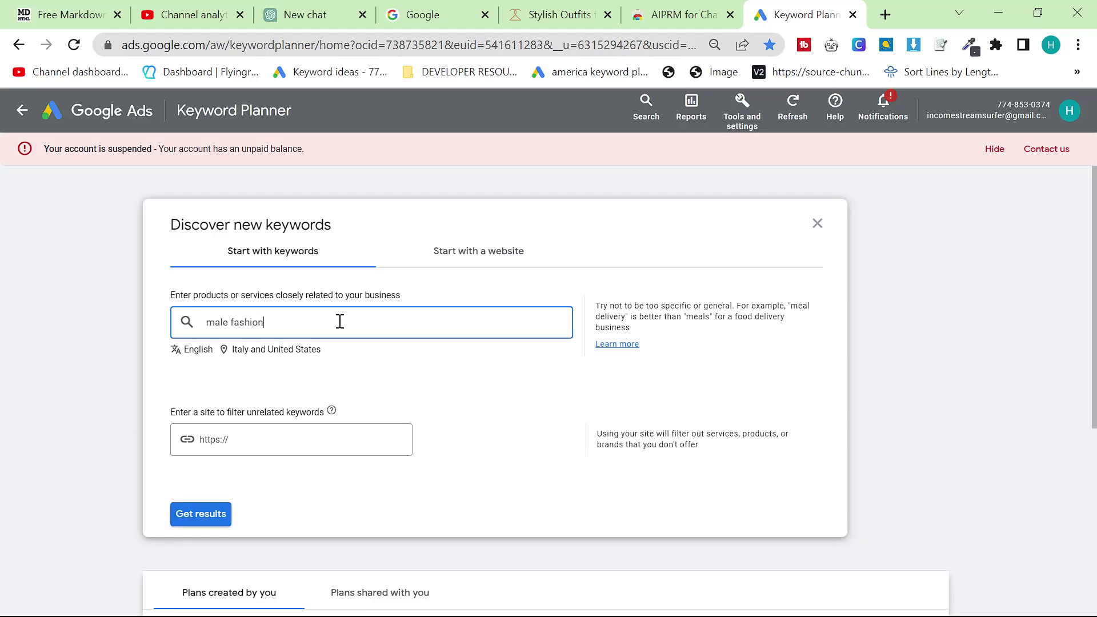
key("Return")
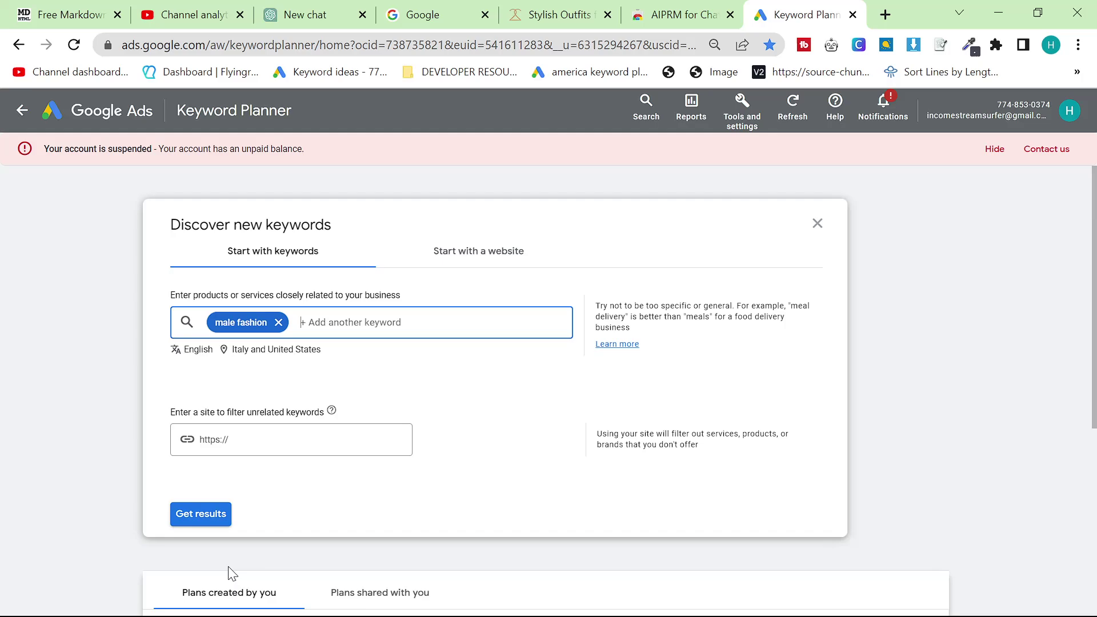
left_click(210, 521)
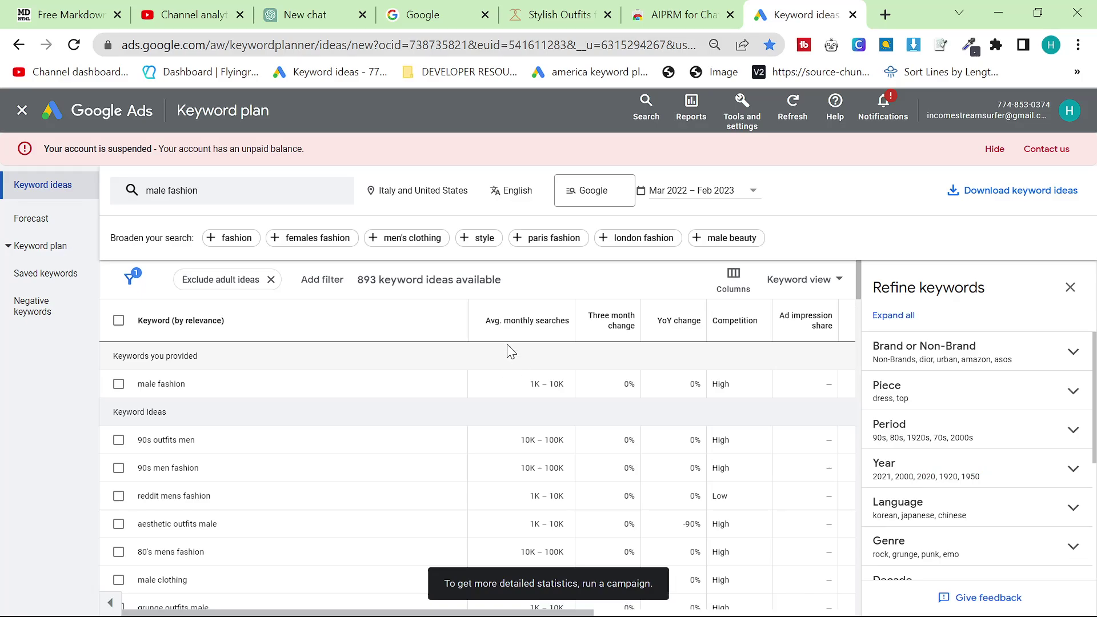
Enlarge the keyword table and sort the male fashion ideas by three-month change
left_click_drag(233, 448, 156, 449)
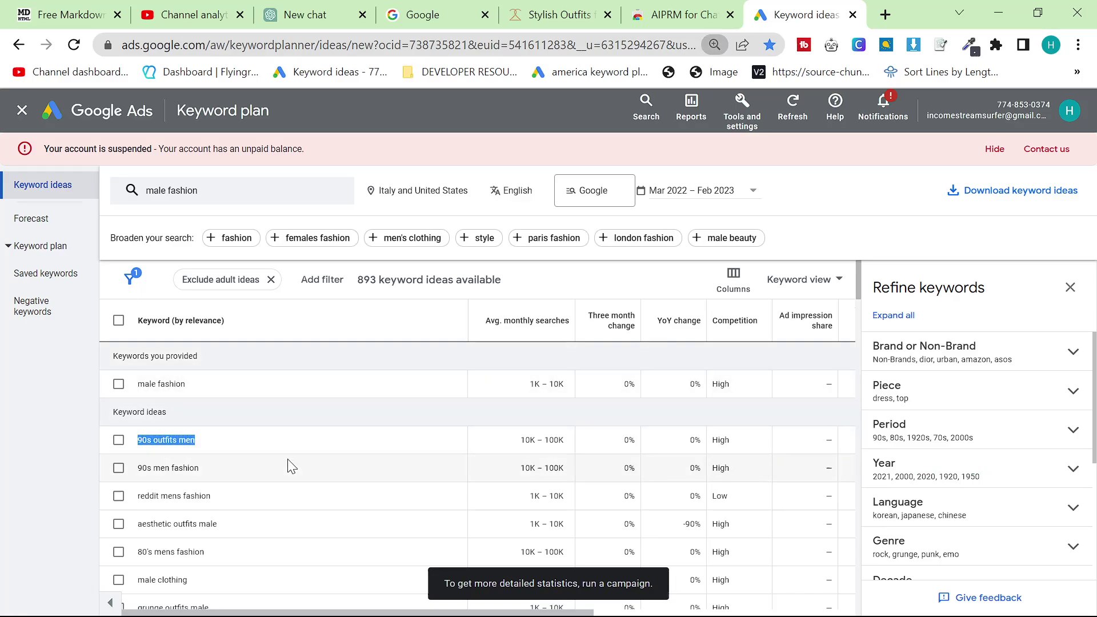
key("ctrl+plus")
key("ctrl+plus")
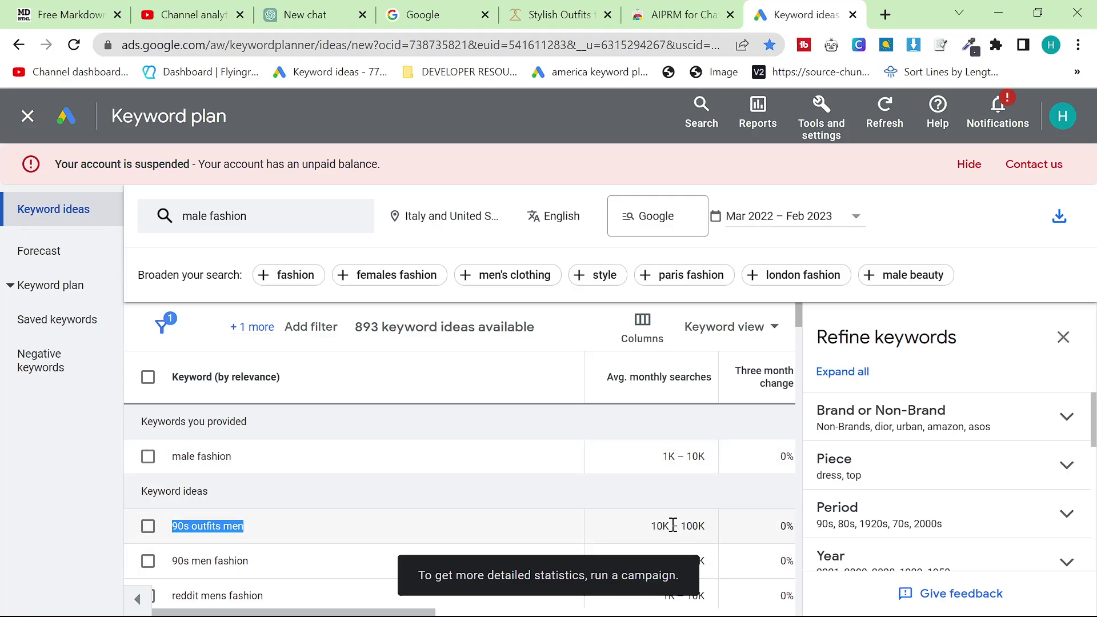
left_click(783, 383)
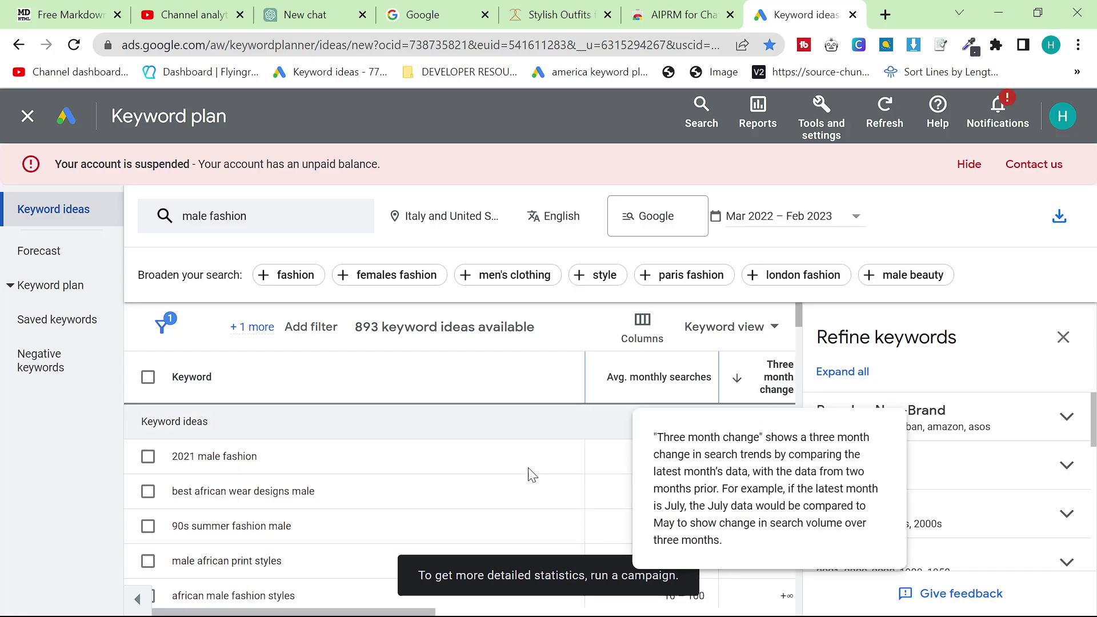
scroll(473, 469, "down", 10)
scroll(472, 470, "down", 3)
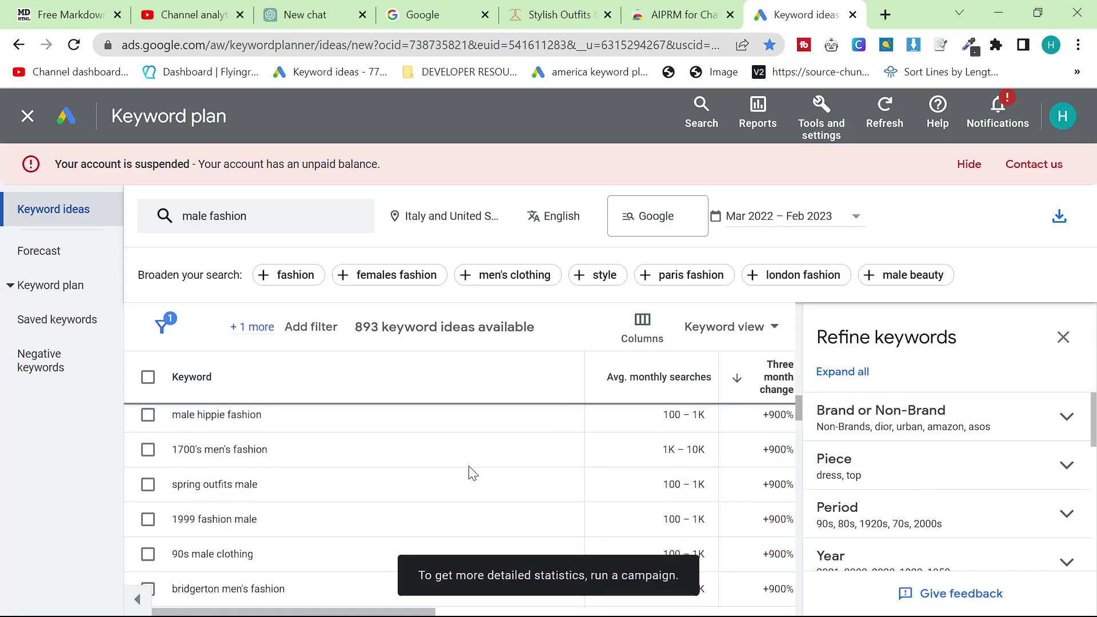
scroll(502, 507, "up", 3)
scroll(508, 510, "up", 2)
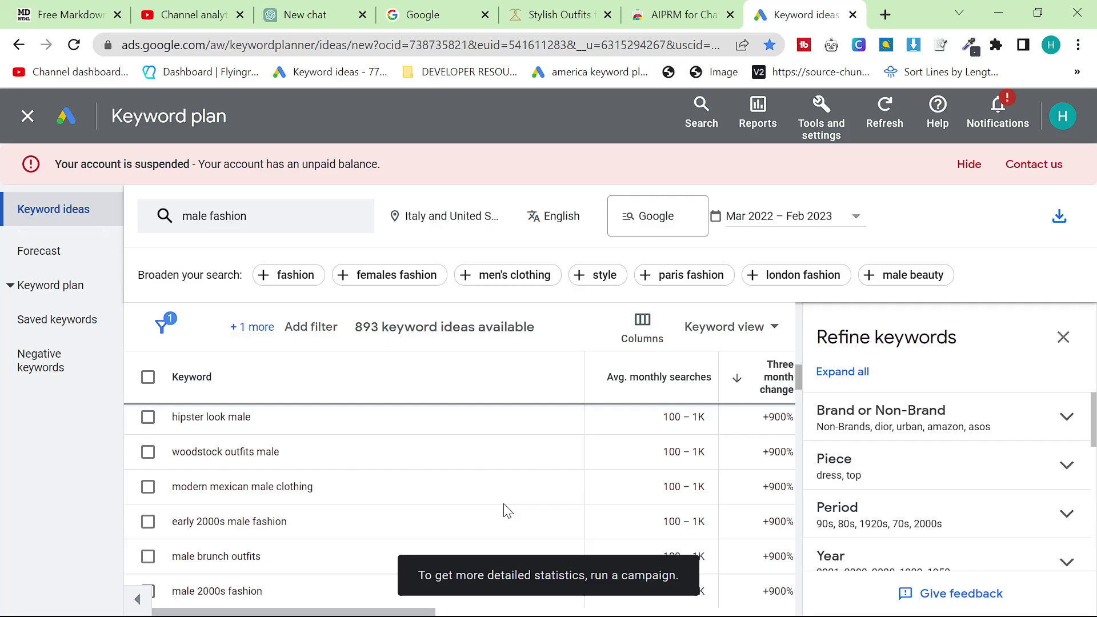
scroll(506, 509, "up", 2)
scroll(507, 508, "down", 2)
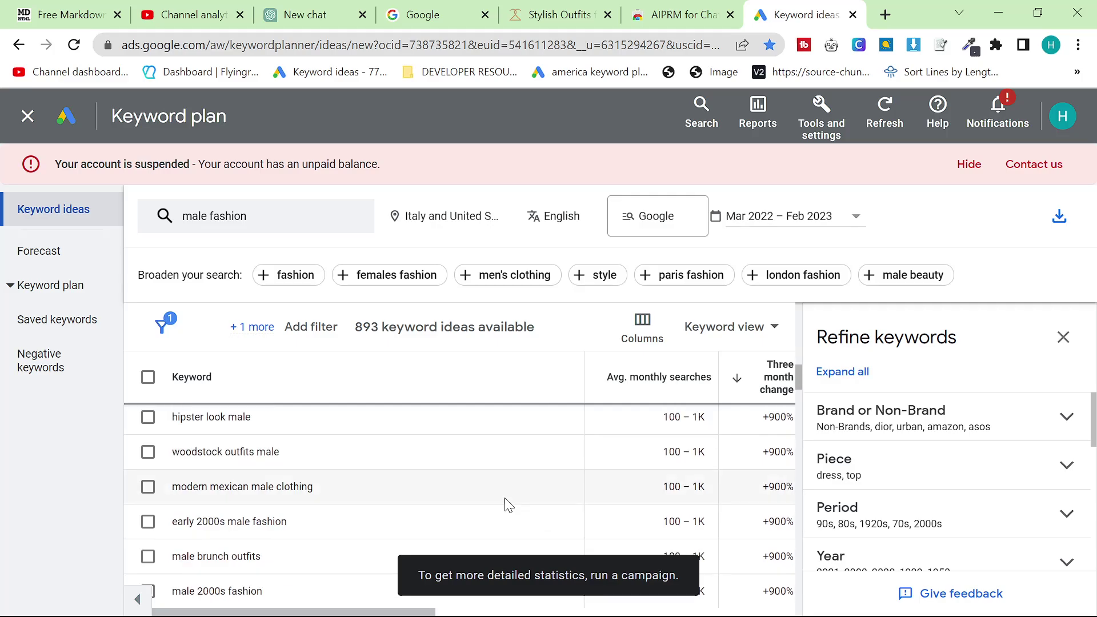
Find 'reso' on the page and bring up the start-with-keywords entry panel
key("ctrl+f")
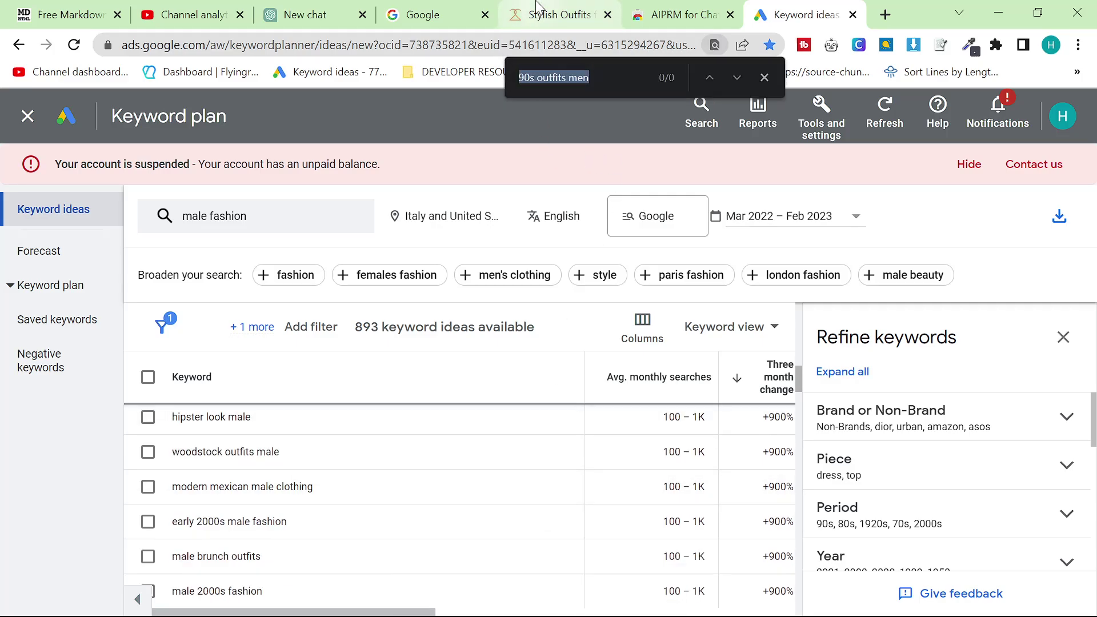
left_click(537, 5)
left_click(805, 23)
type("res")
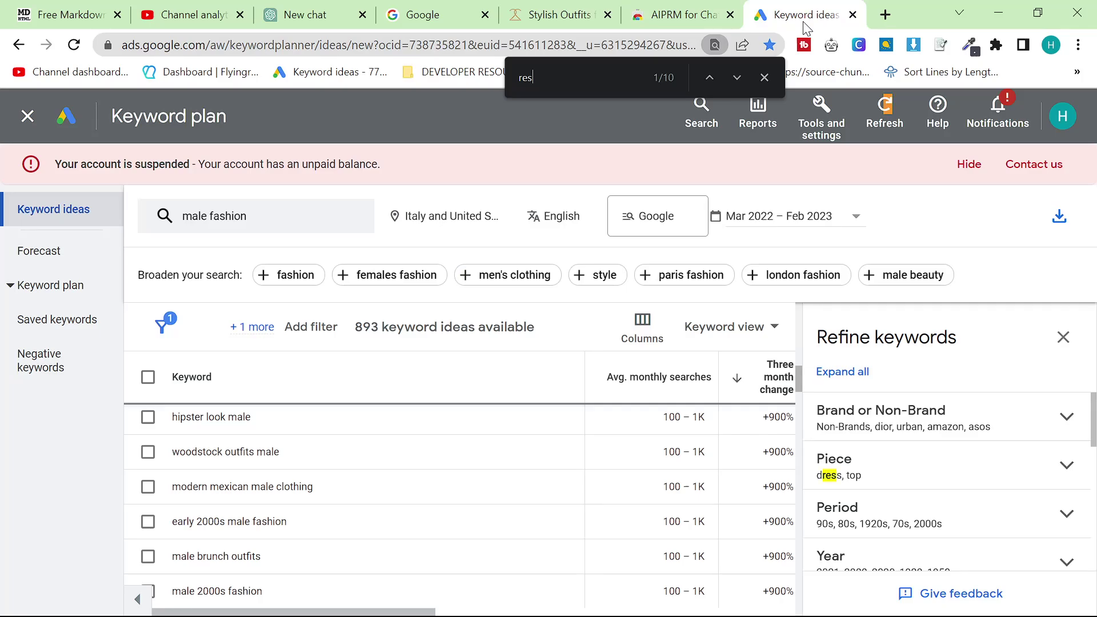
type("ort")
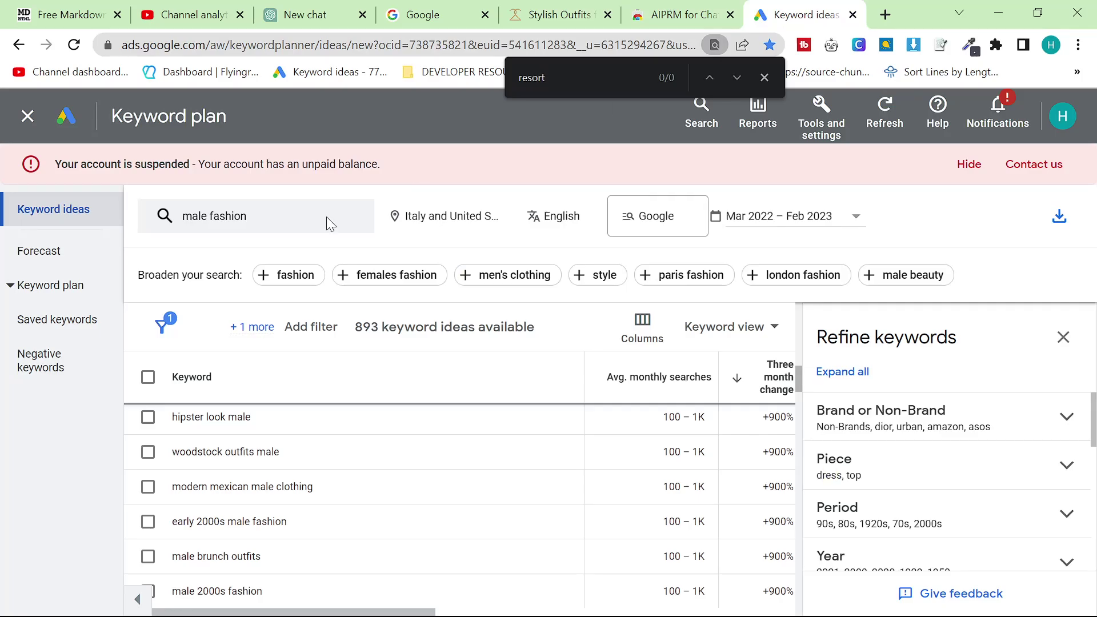
left_click(231, 220)
Replace the male fashion seed keyword with 'resort wear' and fetch its keyword ideas
left_click(294, 301)
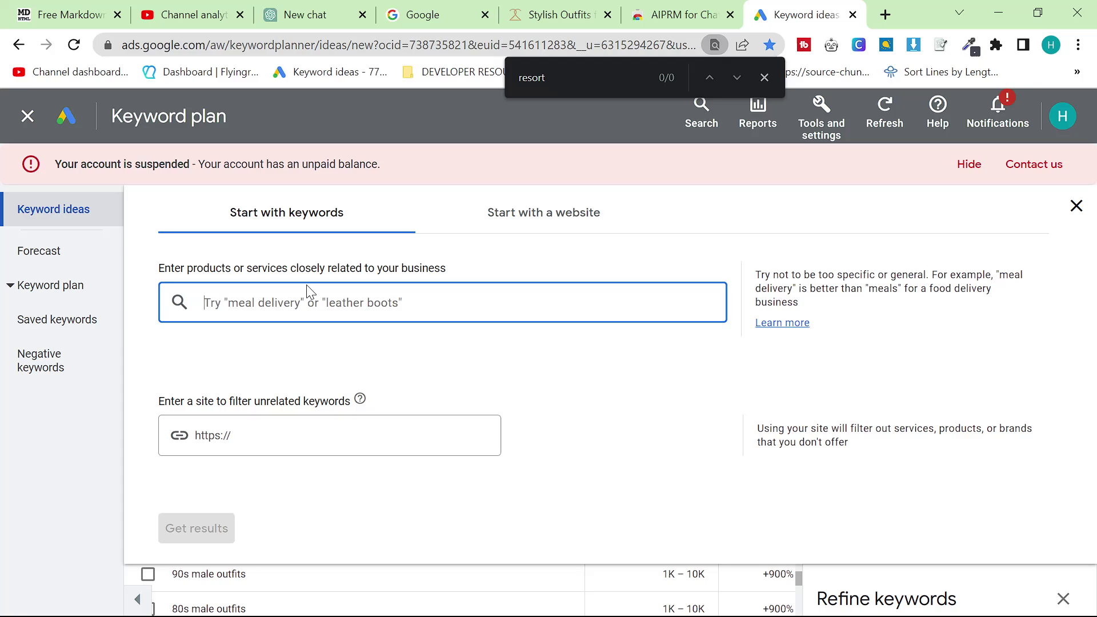
type("resirt wear")
key("Return")
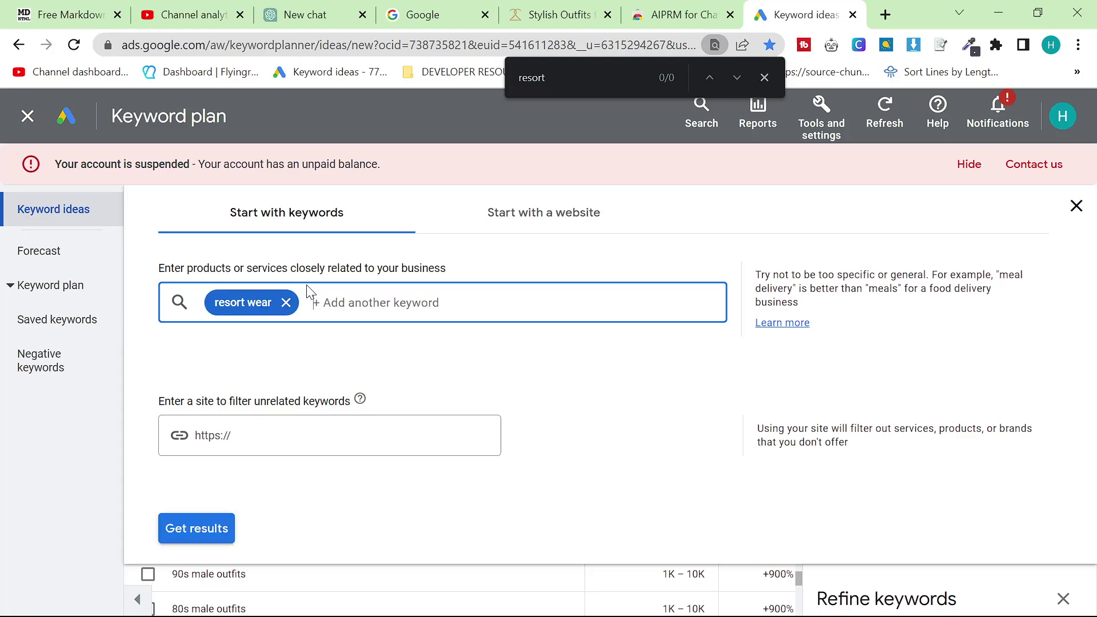
key("Return")
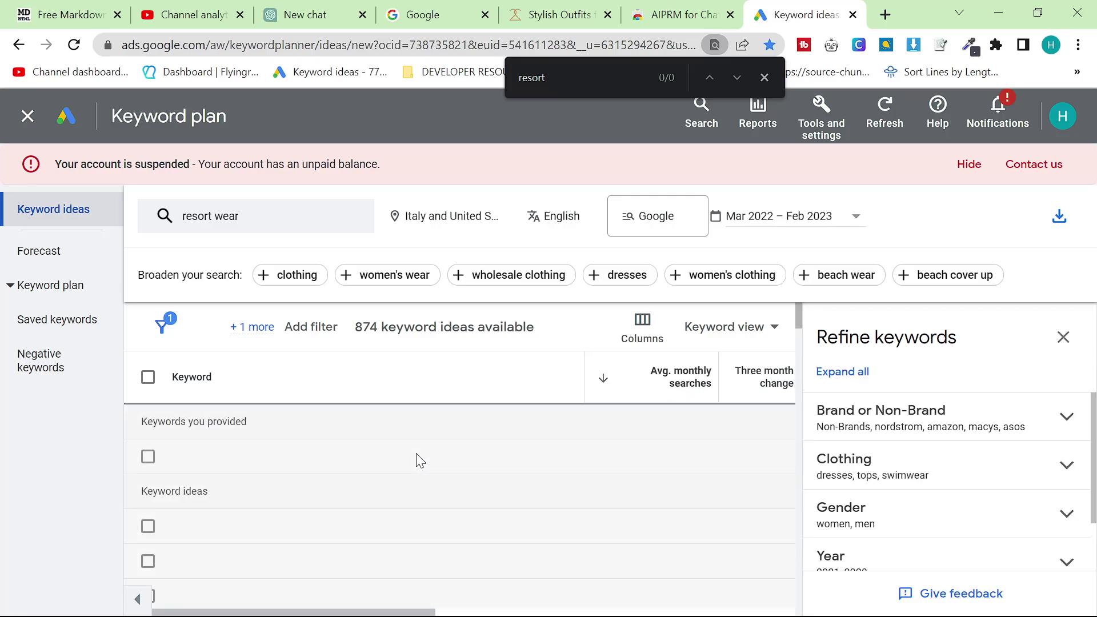
scroll(272, 490, "down", 2)
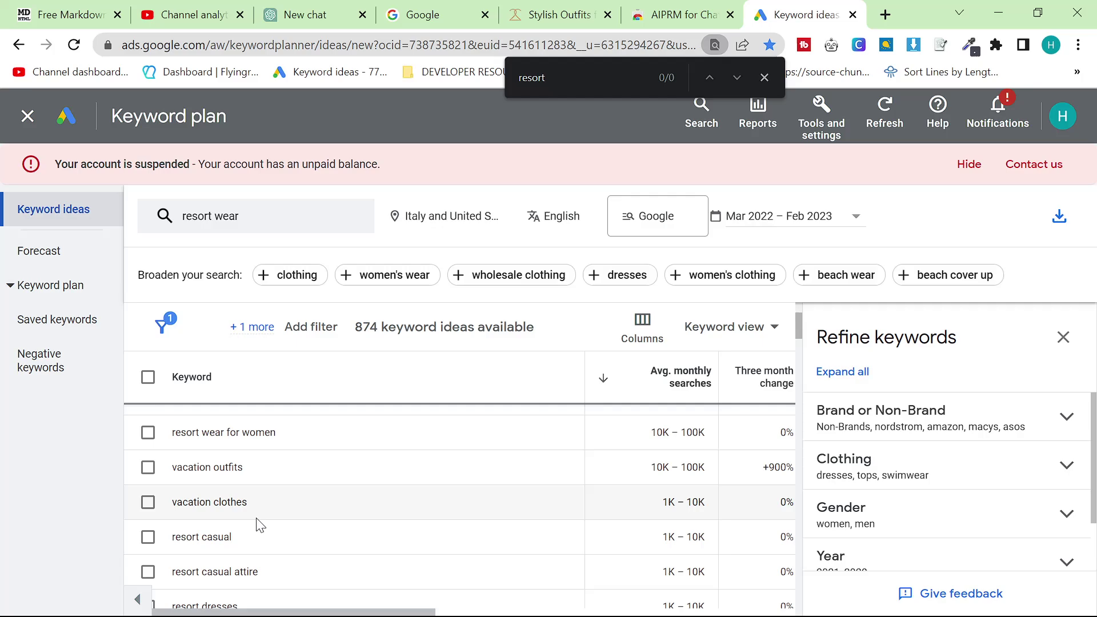
scroll(259, 523, "down", 3)
Locate 'mens resort wear' among the 874 ideas and copy the keyword
key("ctrl+f")
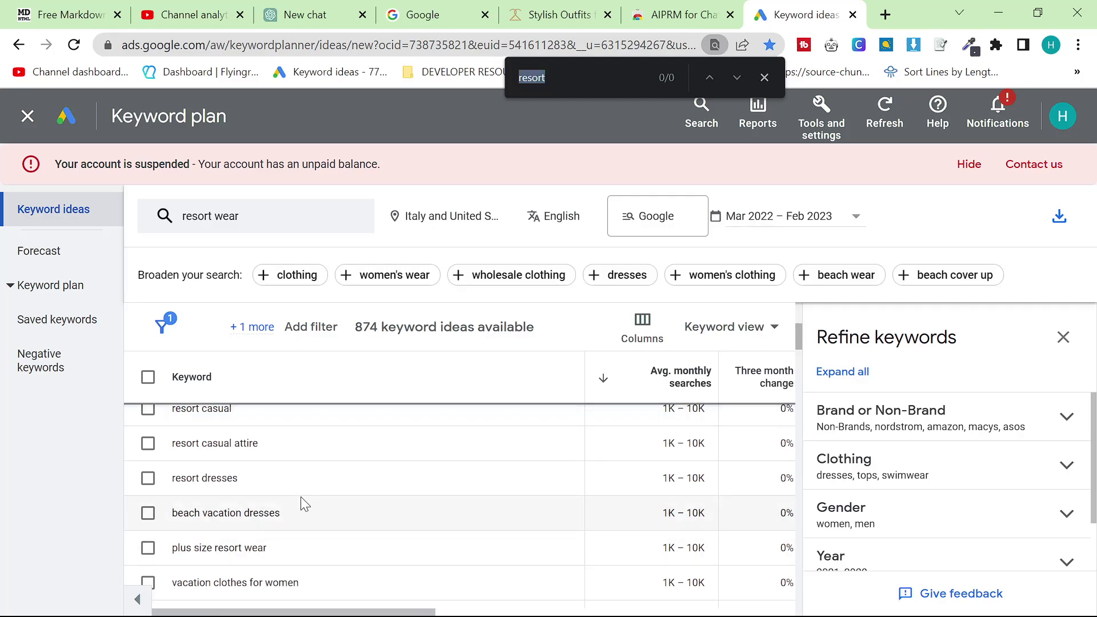
type("men")
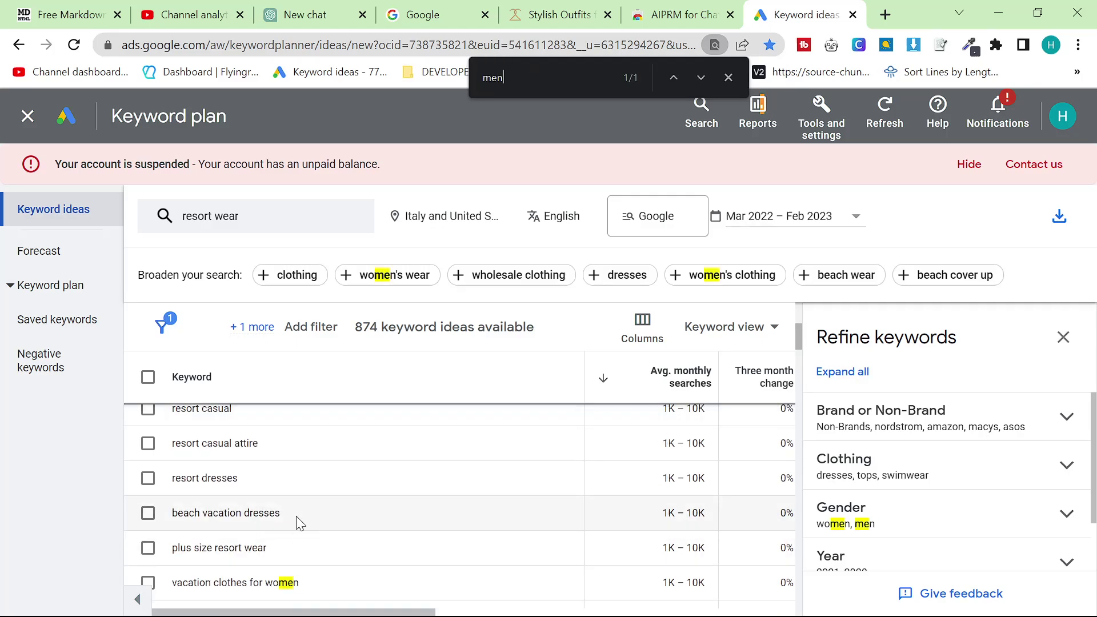
scroll(296, 516, "down", 5)
key("ctrl+minus")
key("ctrl+minus")
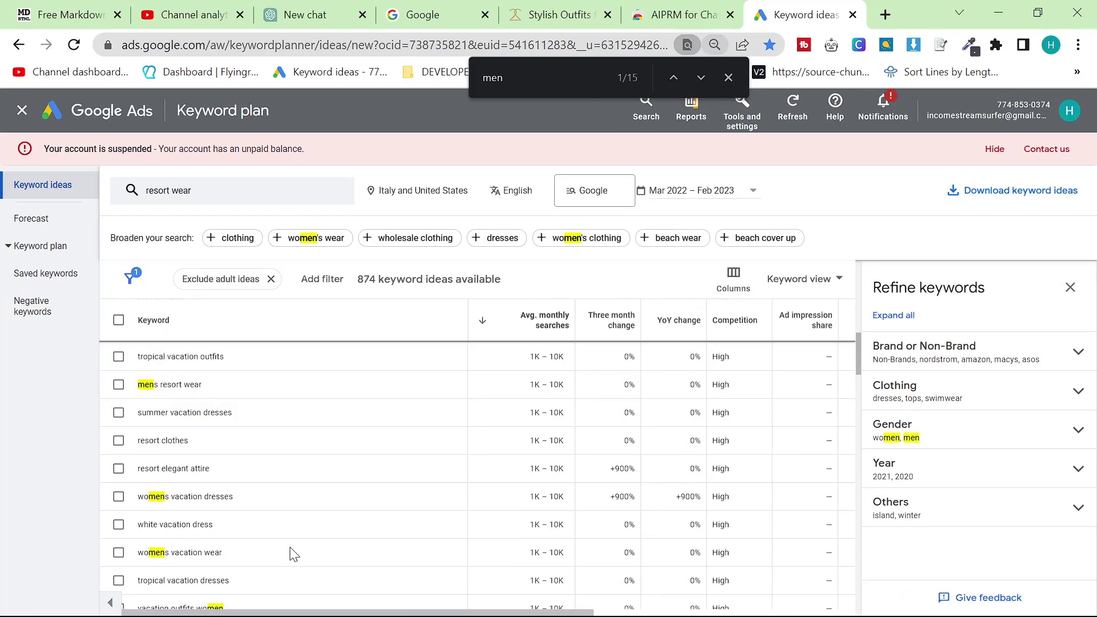
scroll(292, 548, "up", 5)
scroll(286, 540, "down", 3)
scroll(240, 497, "up", 3)
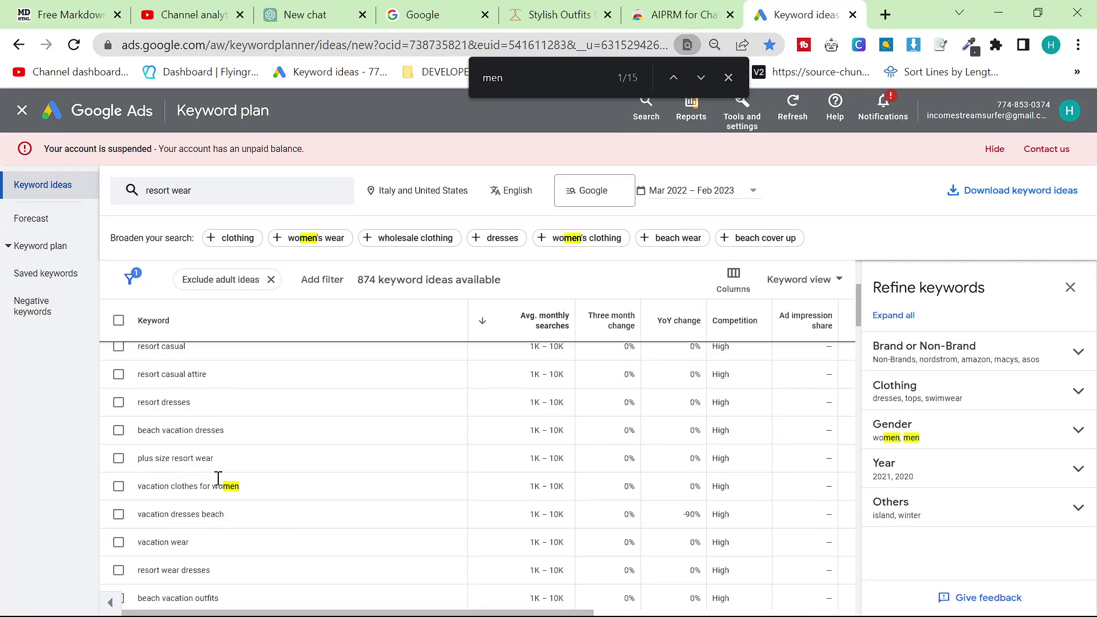
scroll(220, 486, "down", 5)
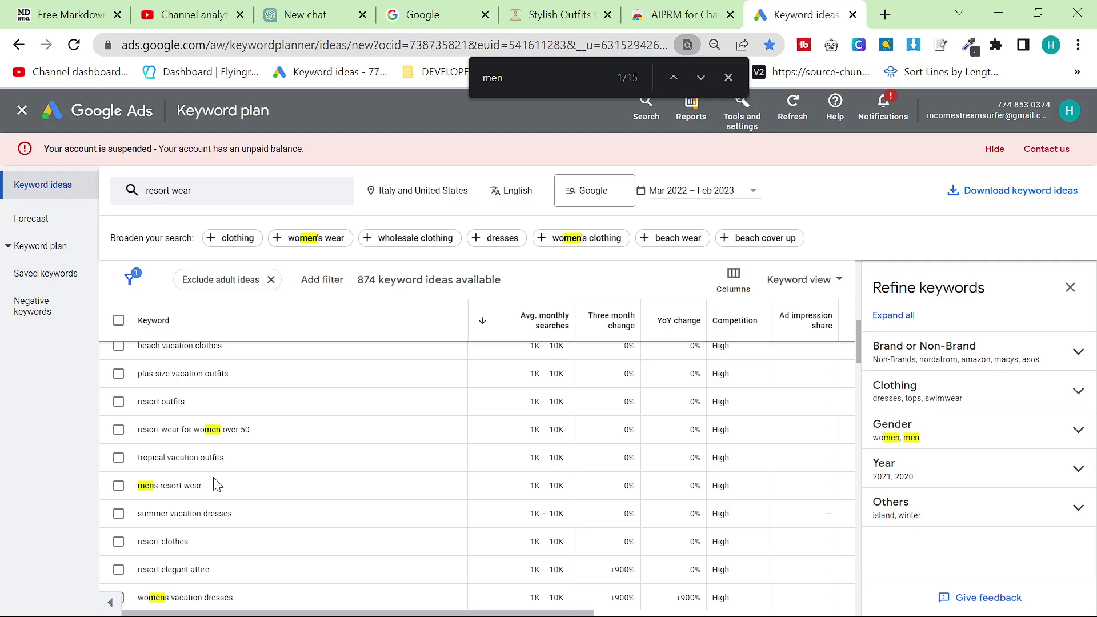
left_click_drag(224, 501, 121, 502)
key("ctrl+c")
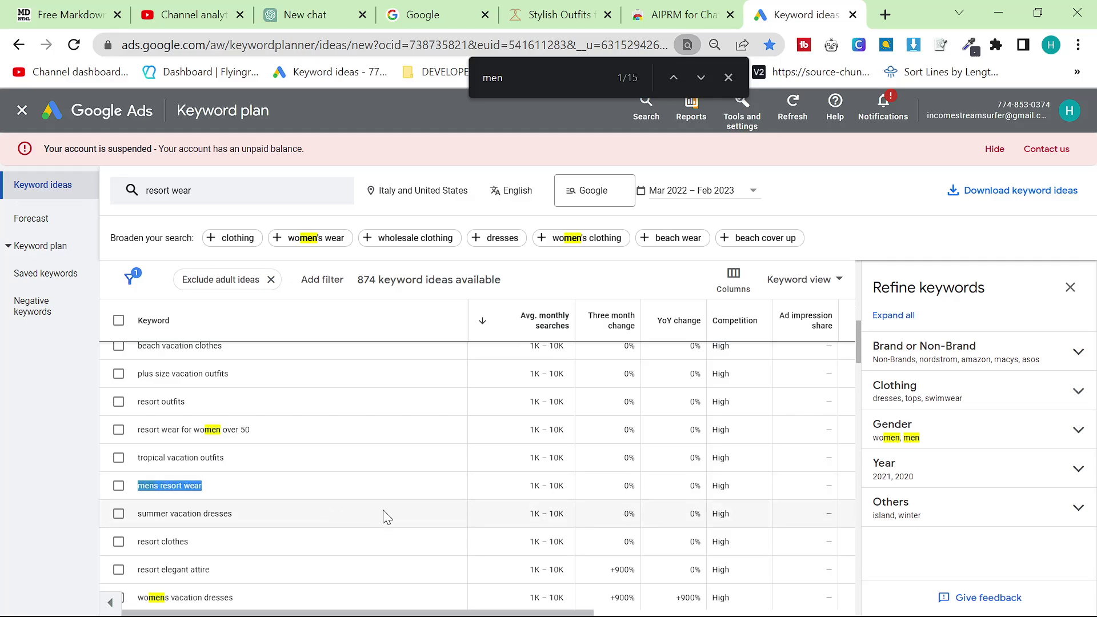
key("ctrl+plus")
key("ctrl+plus")
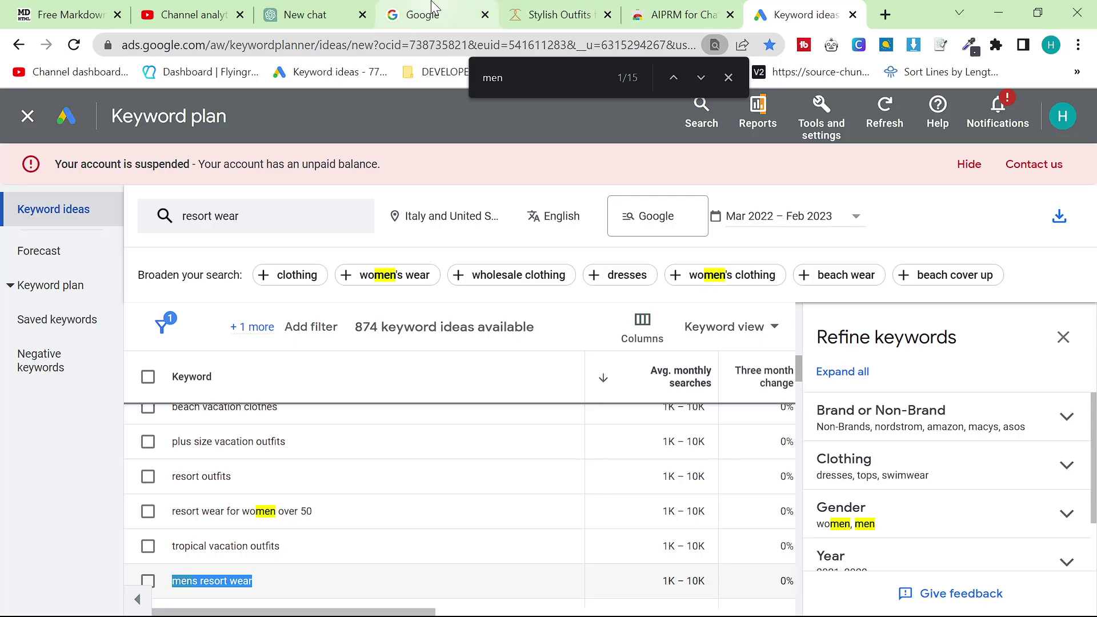
Submit 'mens resort wear' to the AIPRM SEO article prompt in ChatGPT
left_click(333, 8)
left_click(436, 570)
key("ctrl+v")
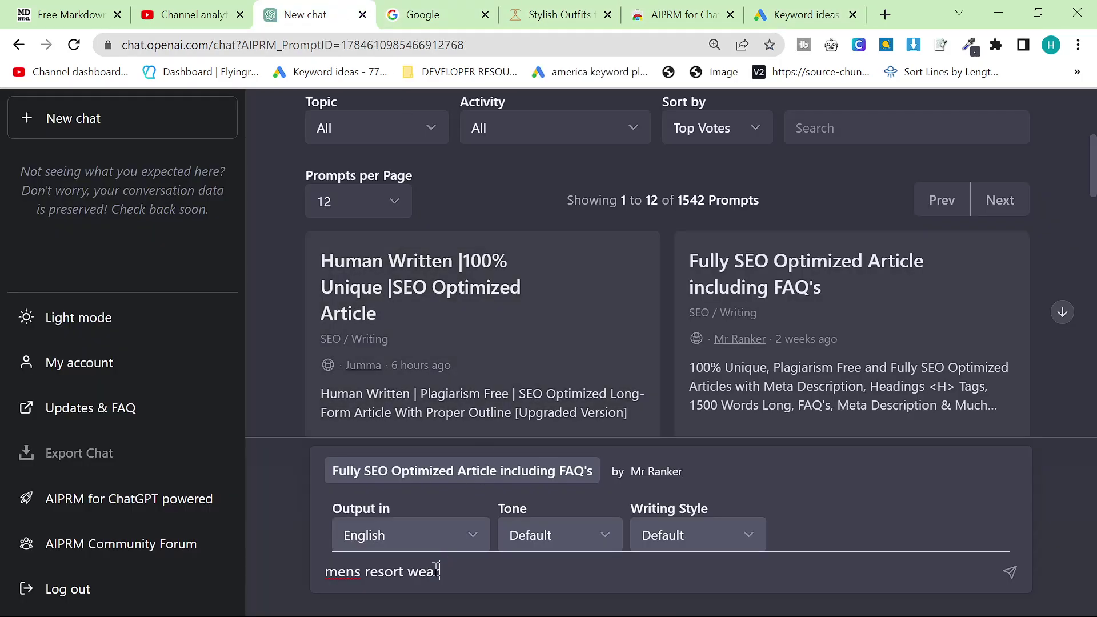
key("Return")
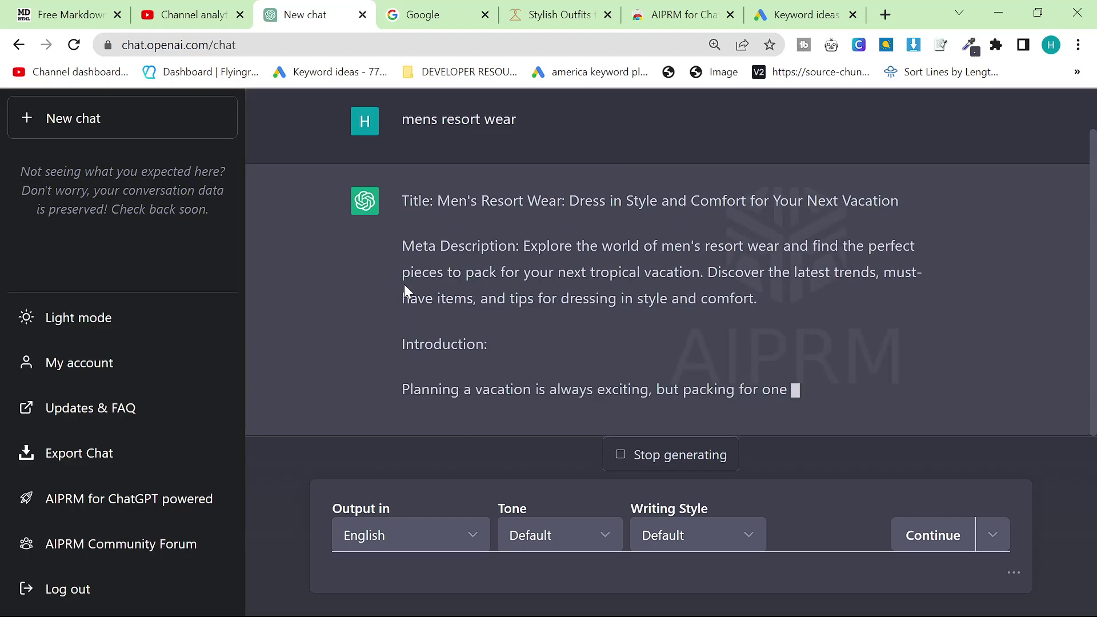
Review the generated title, meta description, outline and FAQs for mens resort wear
scroll(435, 286, "up", 2)
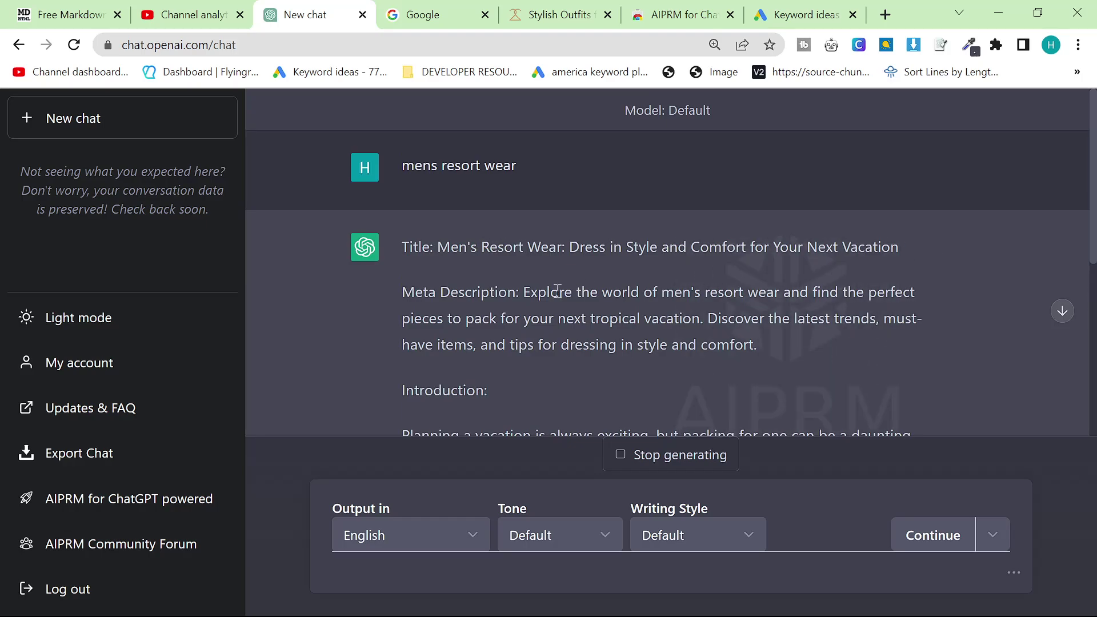
scroll(941, 342, "down", 5)
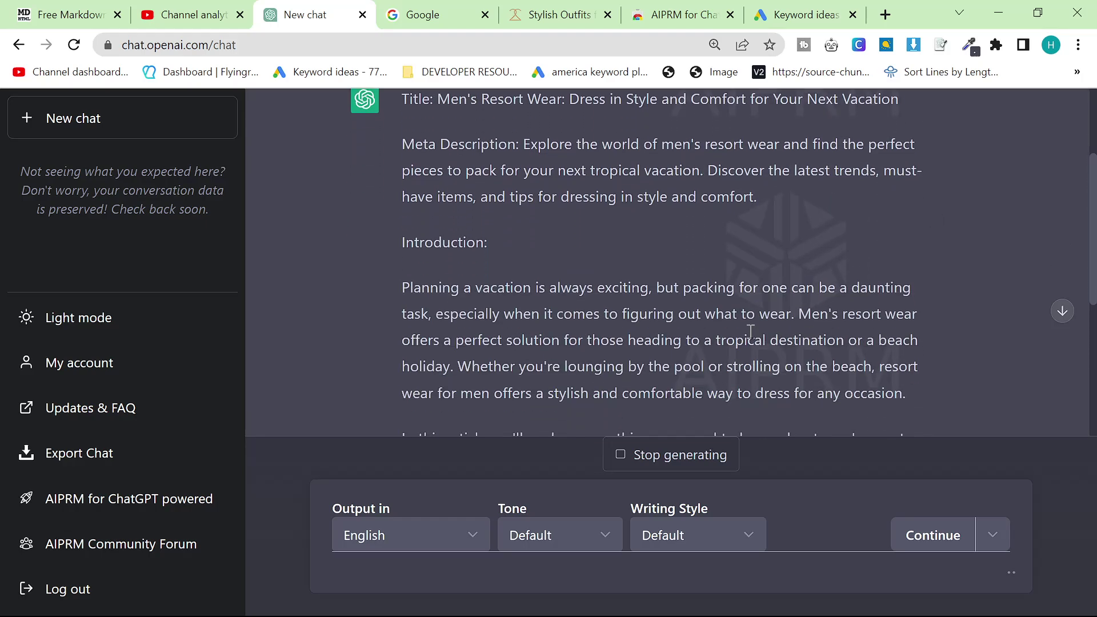
key("ctrl+minus")
key("ctrl+minus")
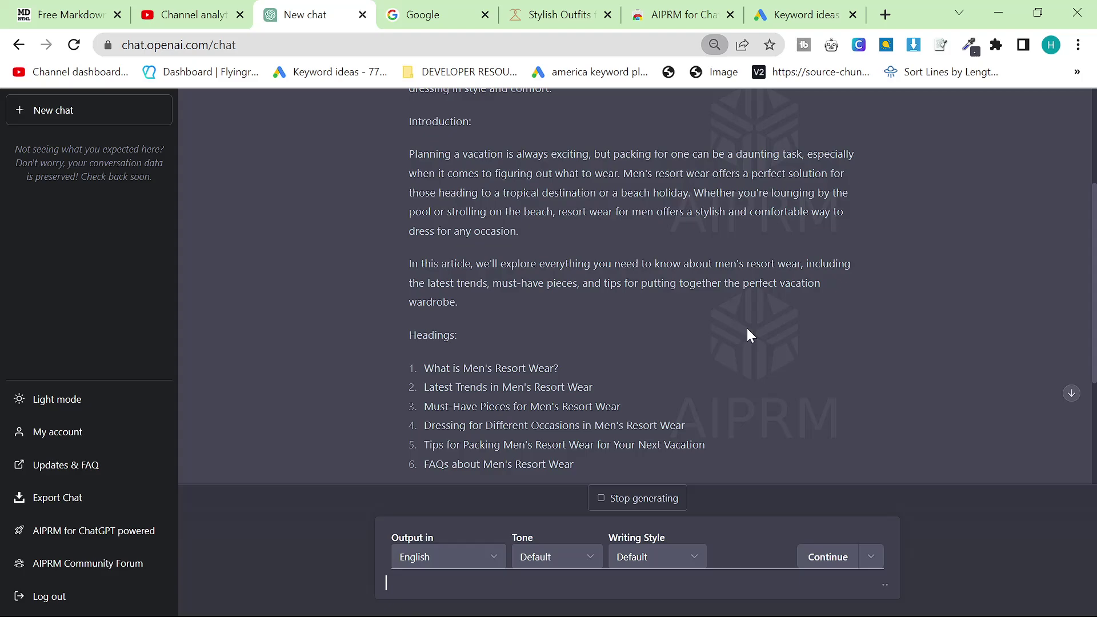
scroll(746, 328, "up", 5)
scroll(747, 328, "down", 7)
scroll(746, 331, "down", 6)
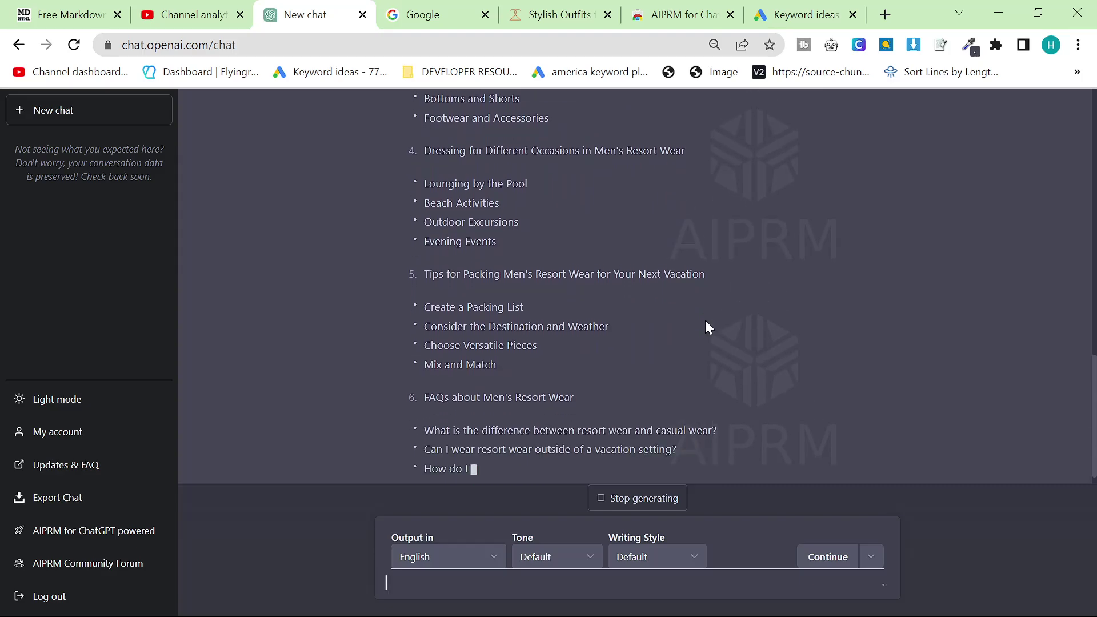
scroll(705, 320, "up", 15)
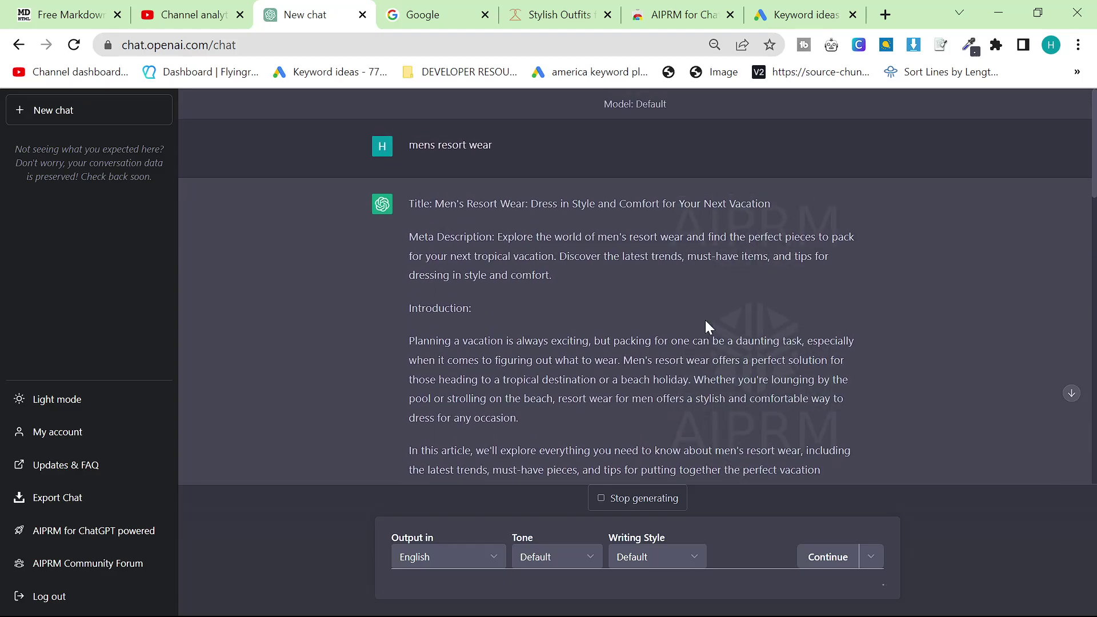
scroll(706, 320, "down", 15)
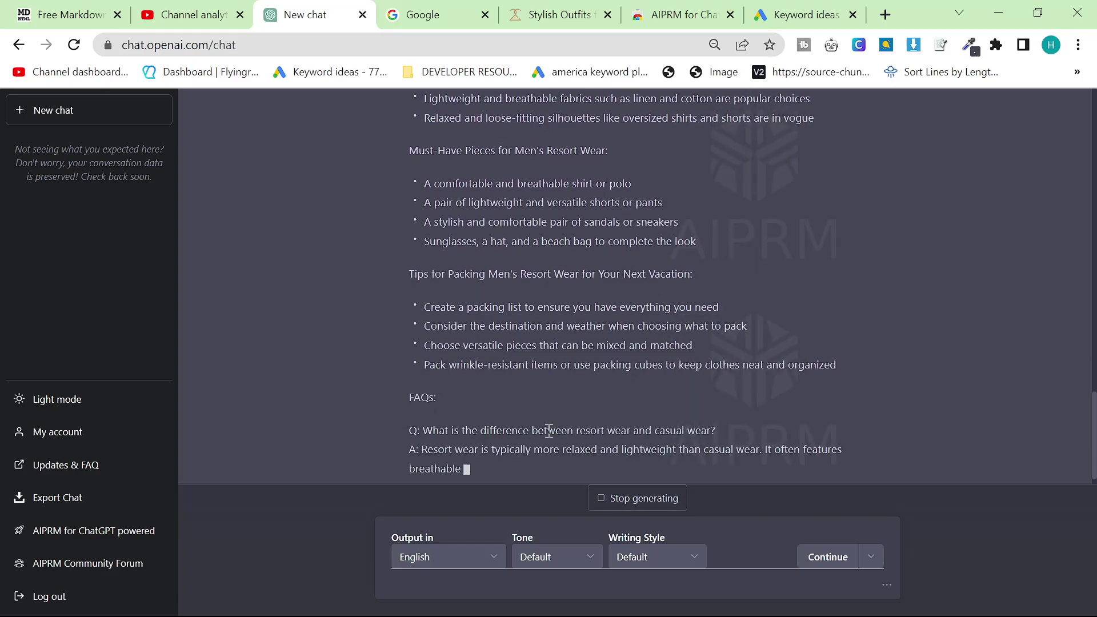
scroll(547, 437, "up", 6)
scroll(548, 430, "up", 15)
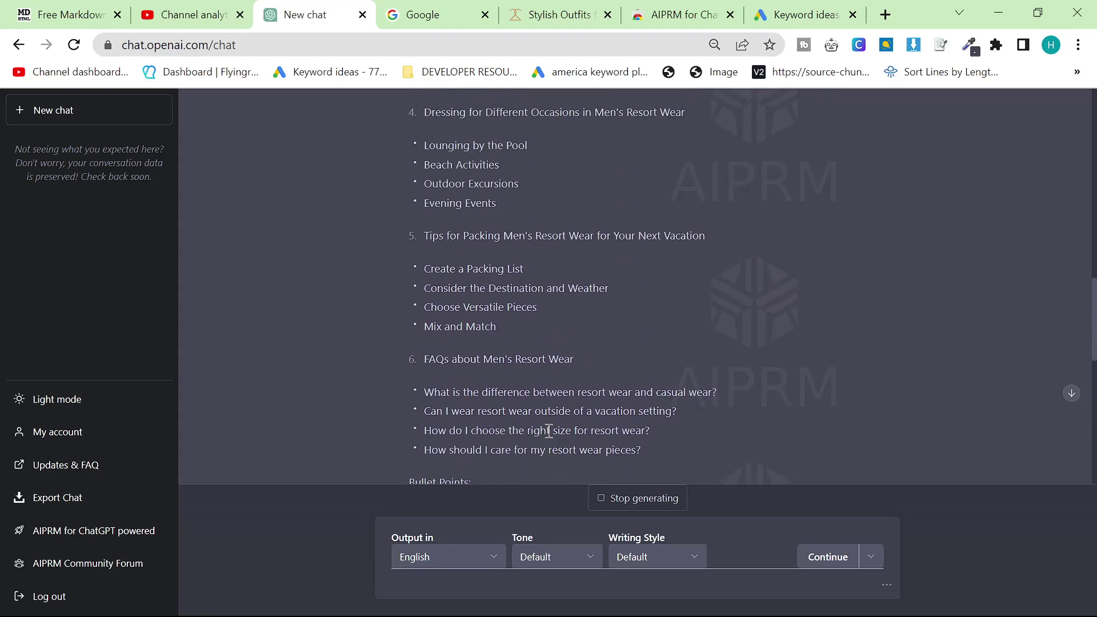
scroll(466, 385, "down", 6)
scroll(464, 390, "up", 4)
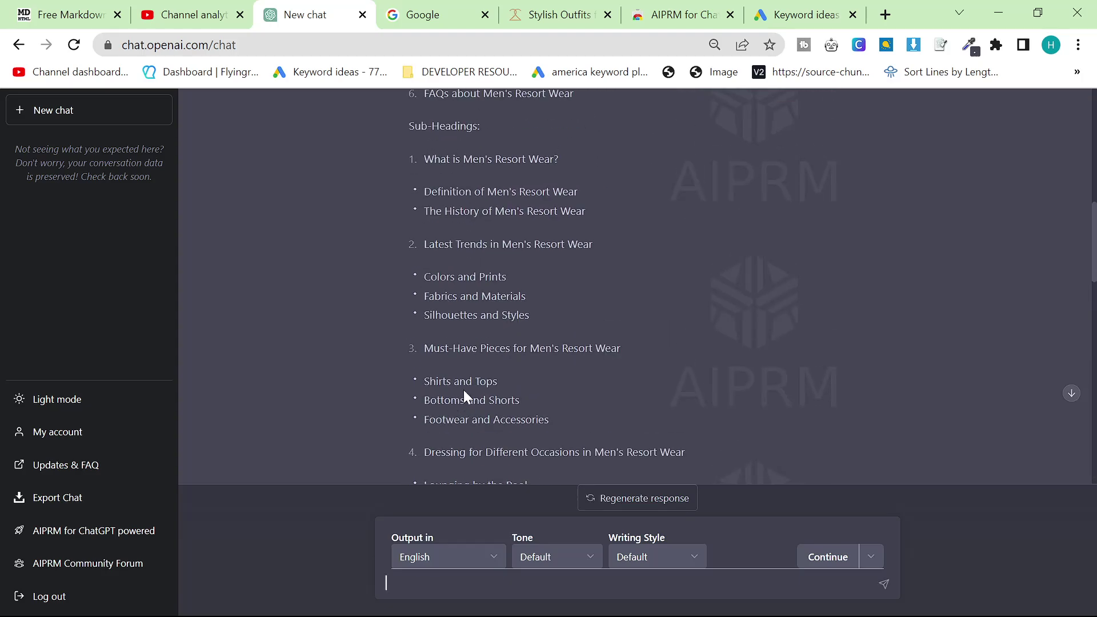
scroll(464, 390, "down", 8)
scroll(465, 393, "down", 8)
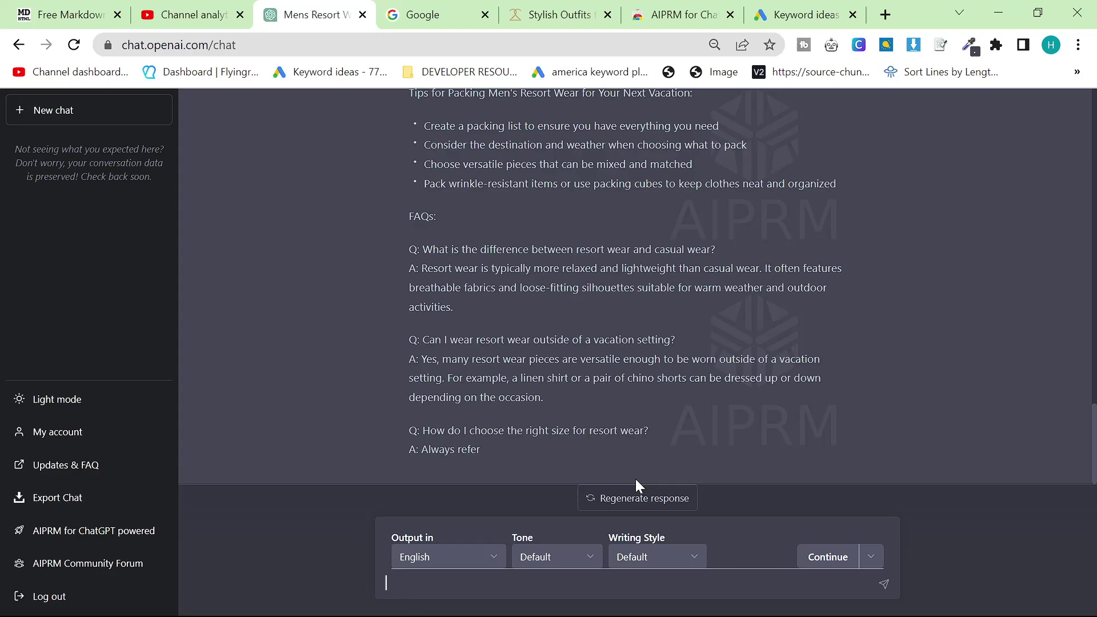
In a new chat, run the Human Written SEO article prompt on 'mens resort wear' and continue it
left_click(81, 110)
scroll(558, 337, "down", 10)
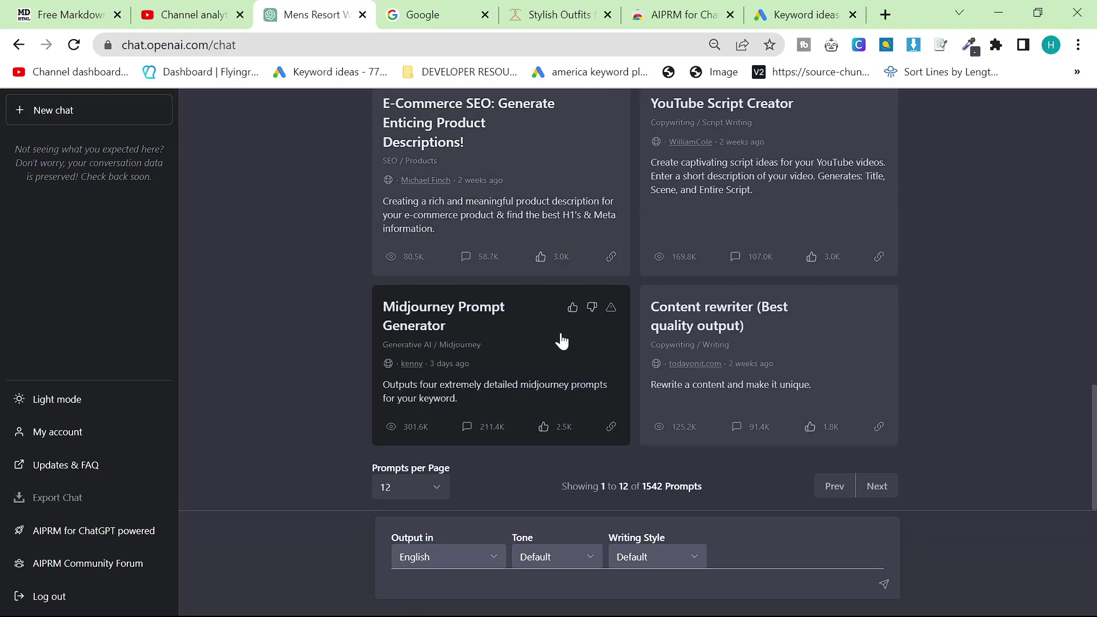
scroll(603, 354, "up", 10)
scroll(603, 354, "up", 6)
scroll(598, 355, "down", 1)
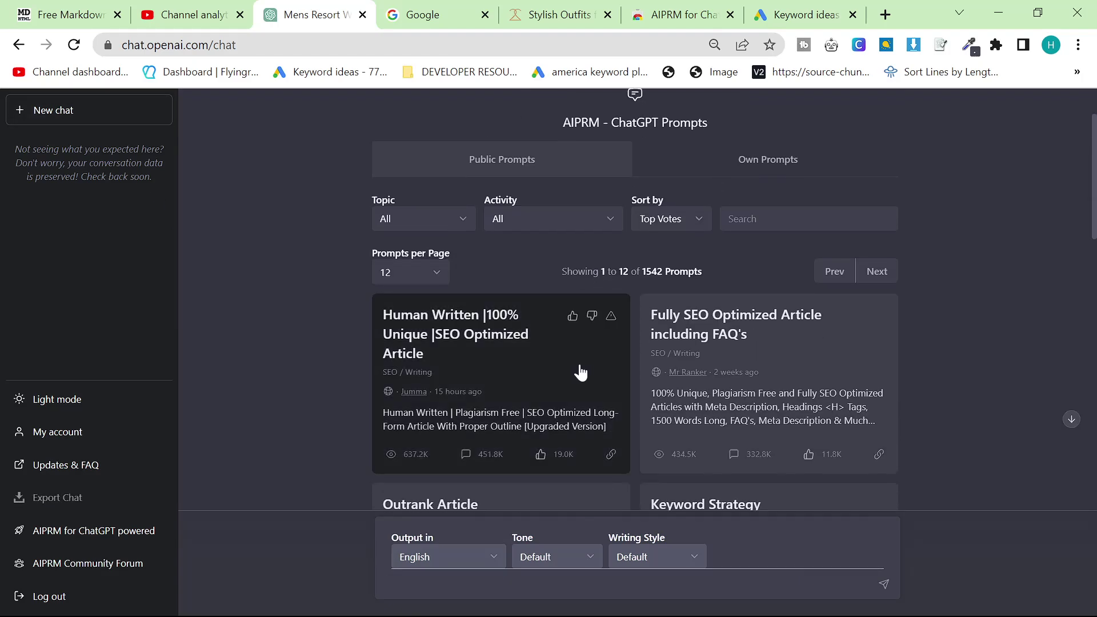
left_click(544, 367)
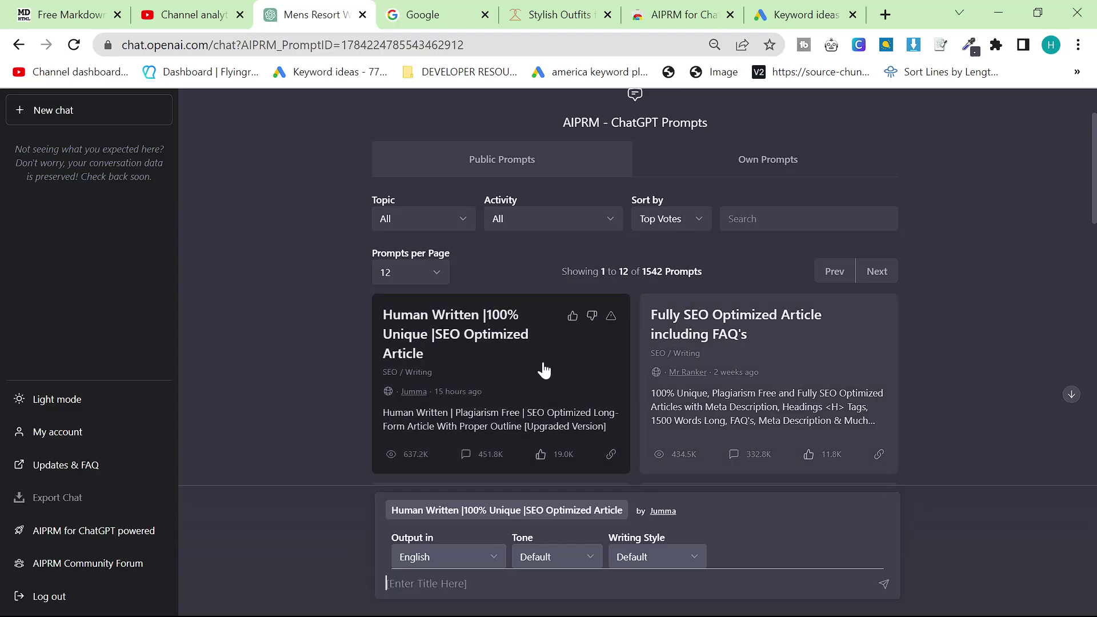
key("Return")
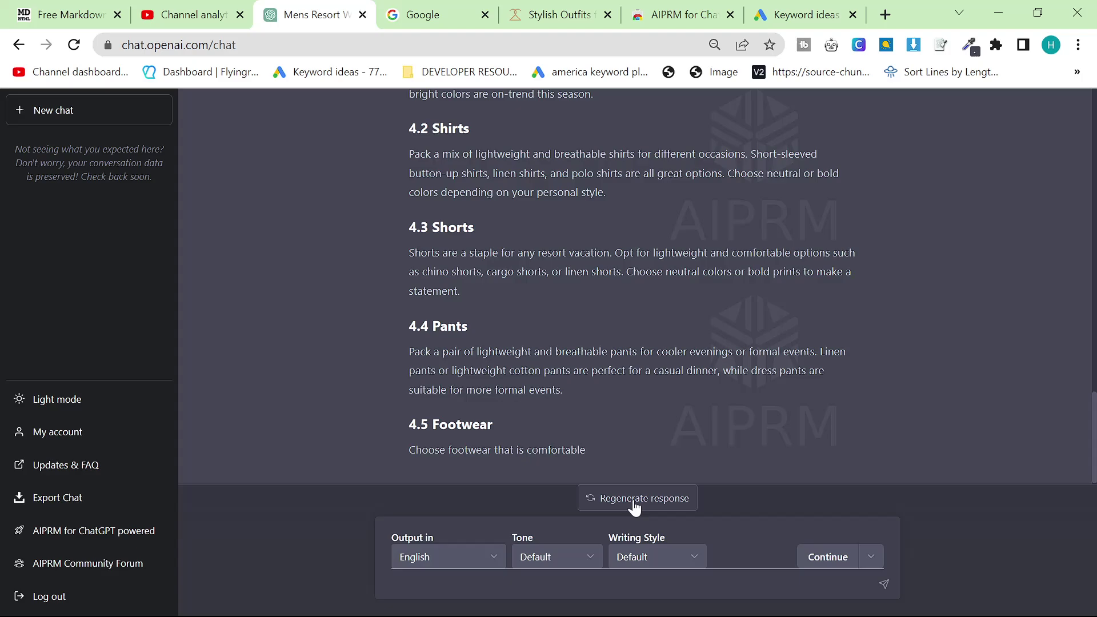
left_click(812, 569)
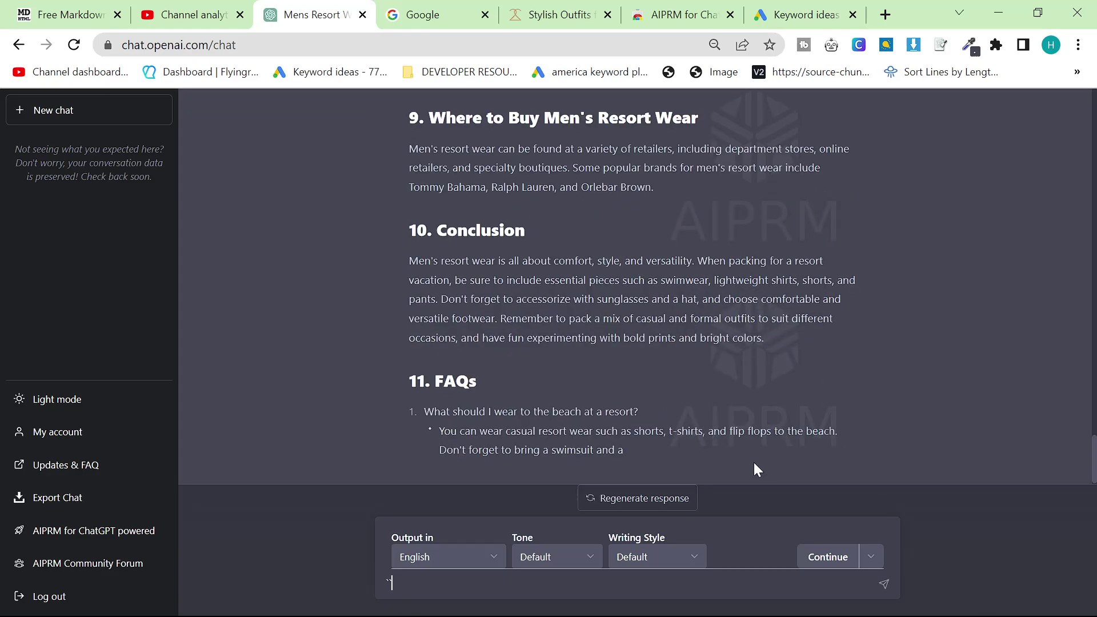
Continue the response past the prompt-loss warning to finish FAQs 2–5
left_click(822, 555)
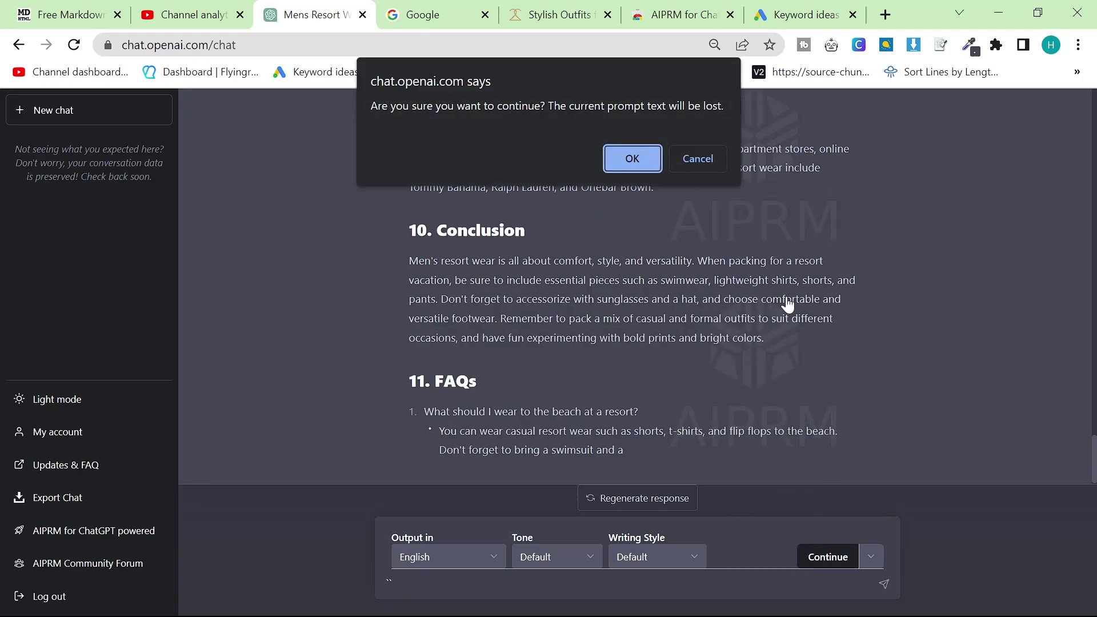
left_click(715, 160)
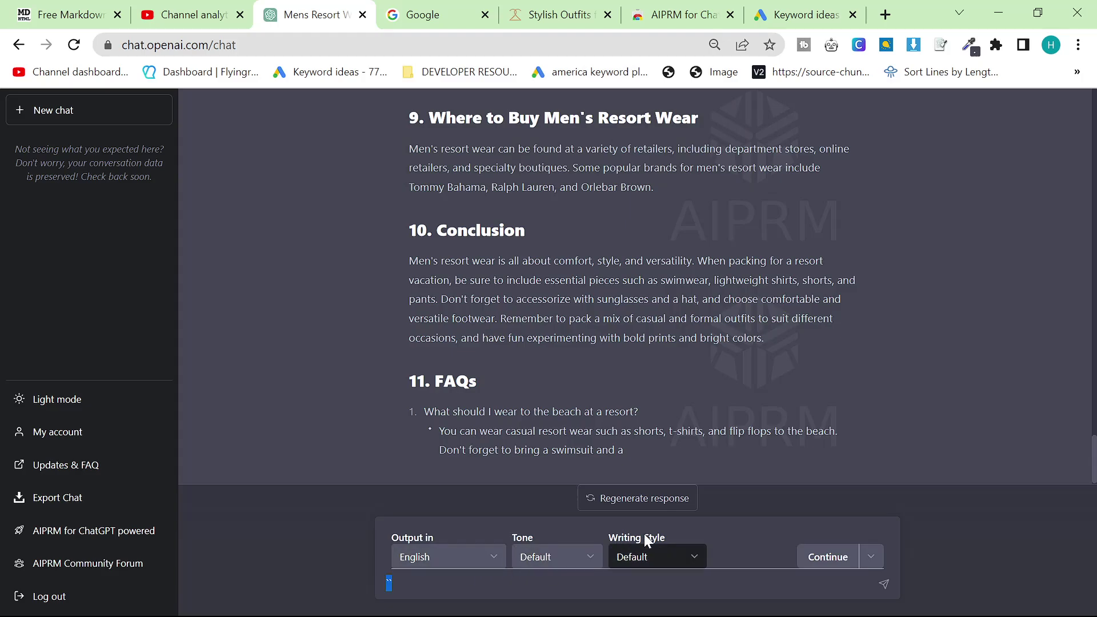
left_click(817, 559)
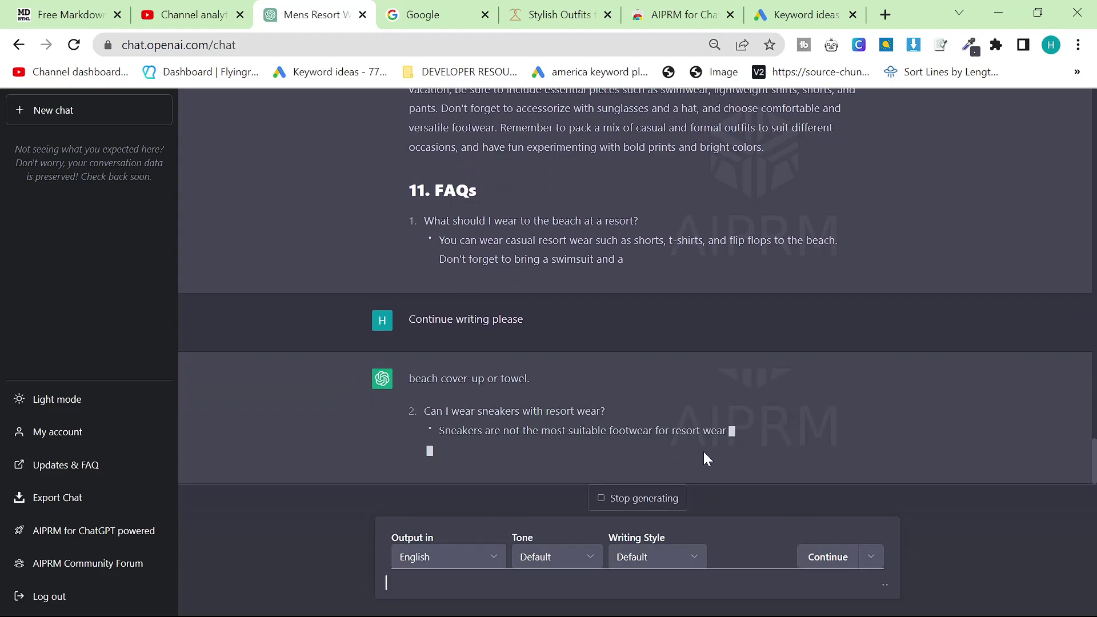
Select the whole article from the title down to the last FAQ
scroll(686, 446, "up", 6)
scroll(664, 434, "up", 15)
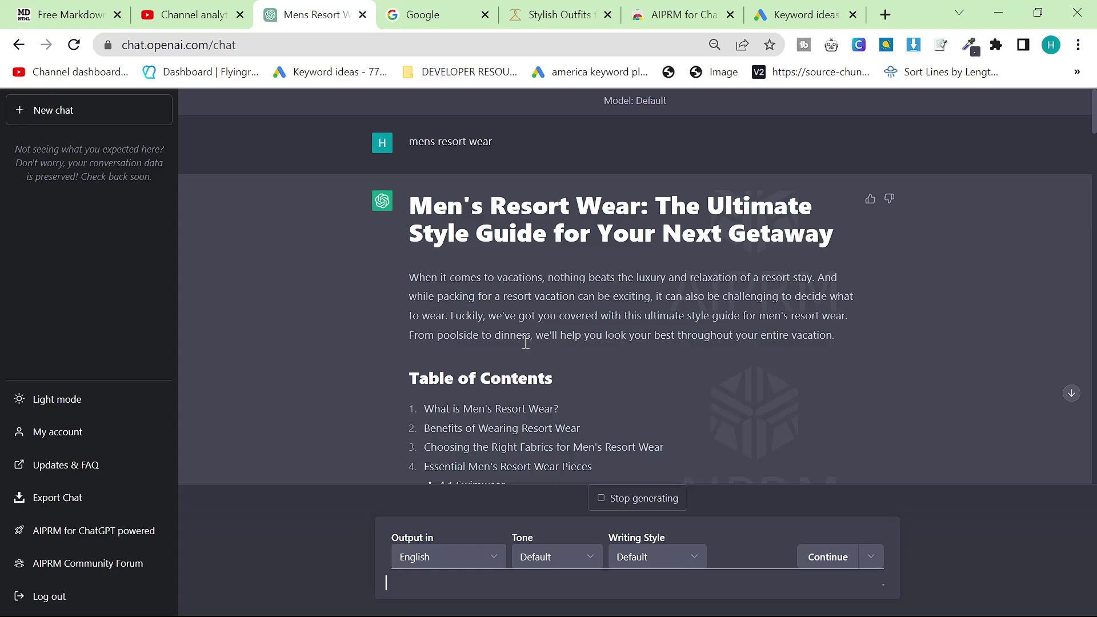
scroll(695, 319, "down", 13)
left_click_drag(459, 219, 887, 469)
scroll(705, 325, "down", 15)
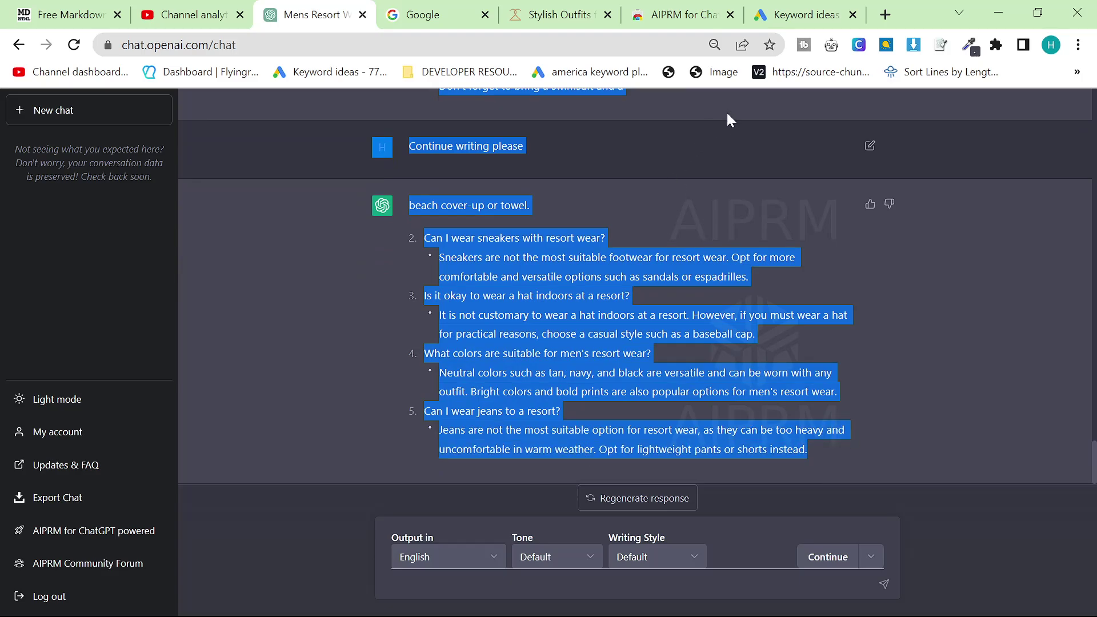
Create a blank Google Doc and paste the men's resort wear article into it
left_click(887, 16)
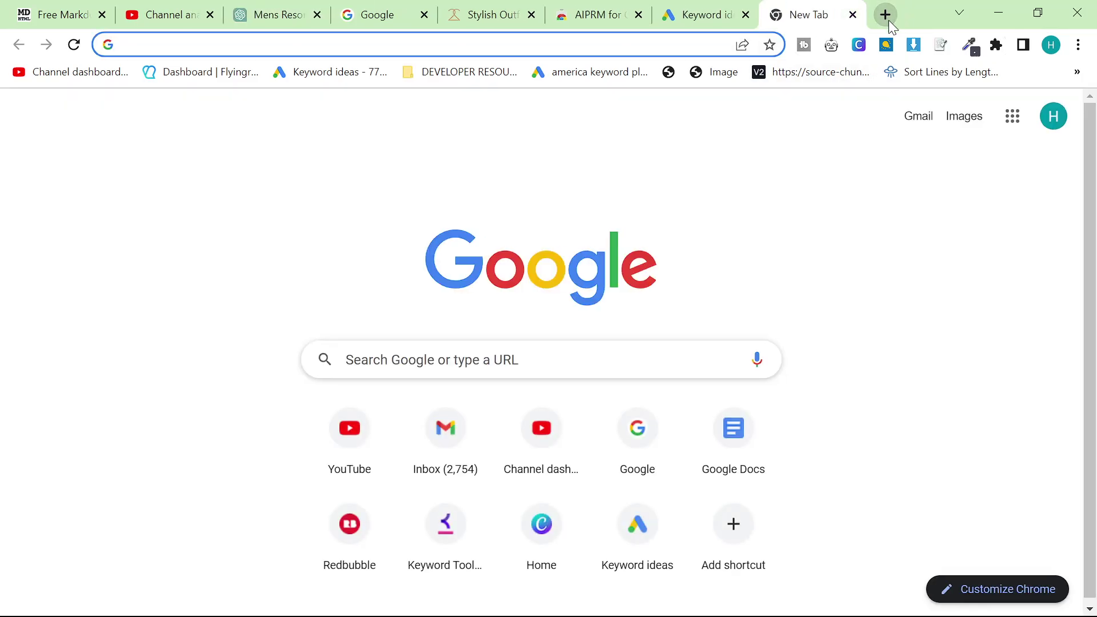
type("doc")
key("Return")
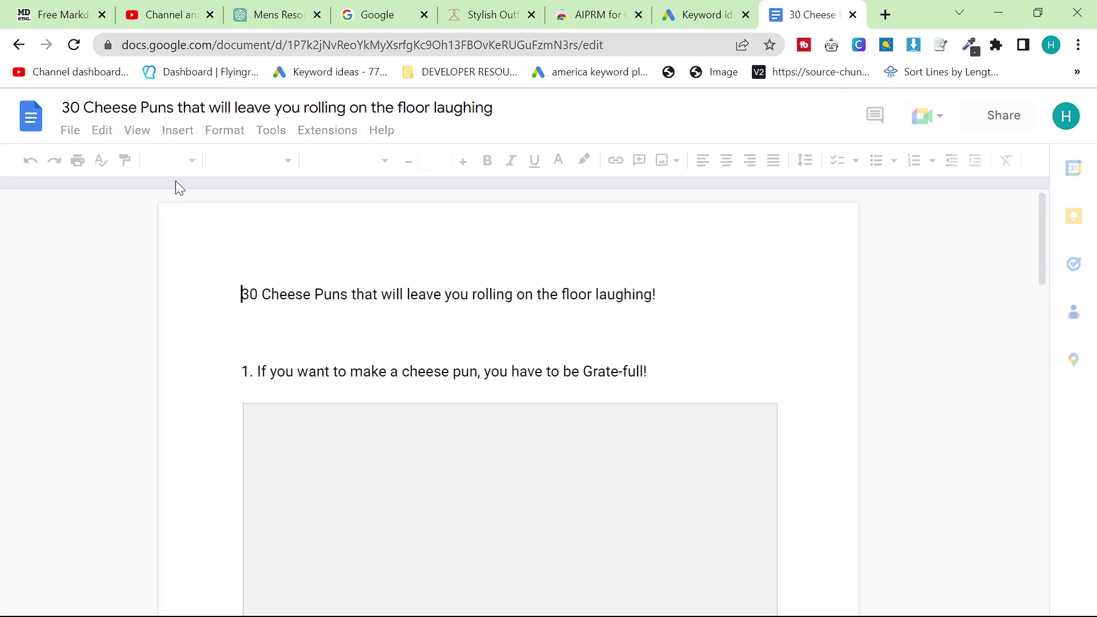
left_click(34, 123)
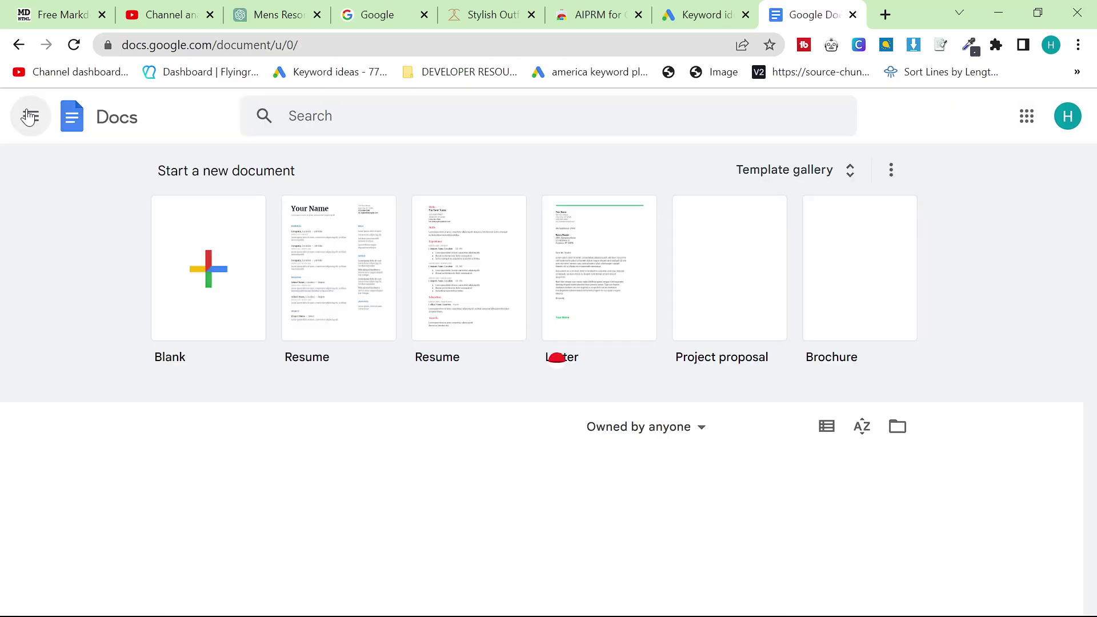
left_click(179, 261)
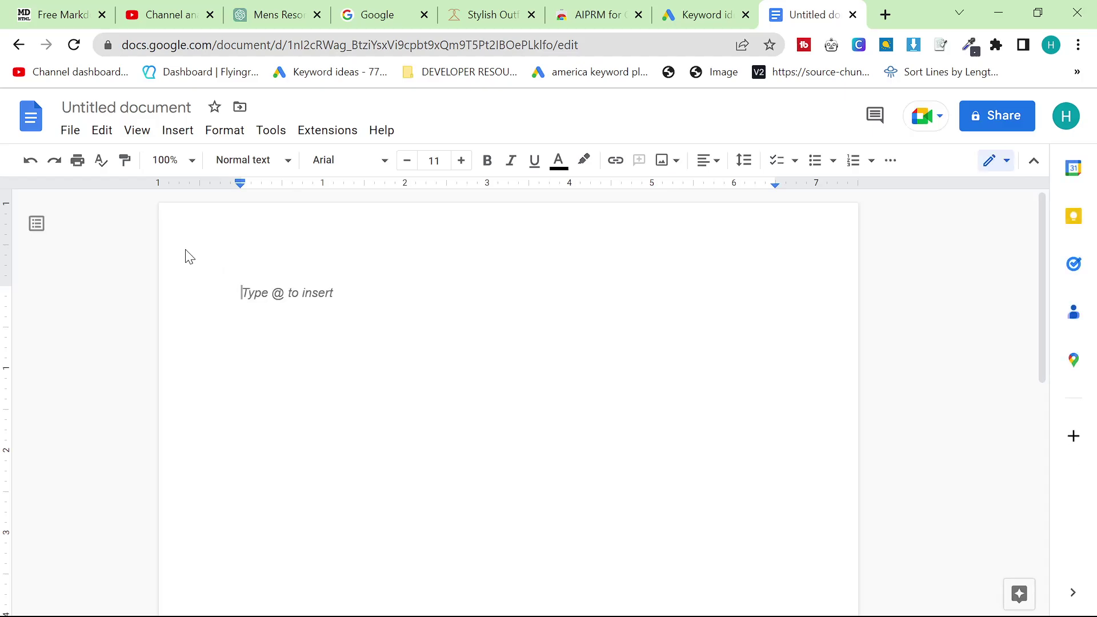
key("ctrl+v")
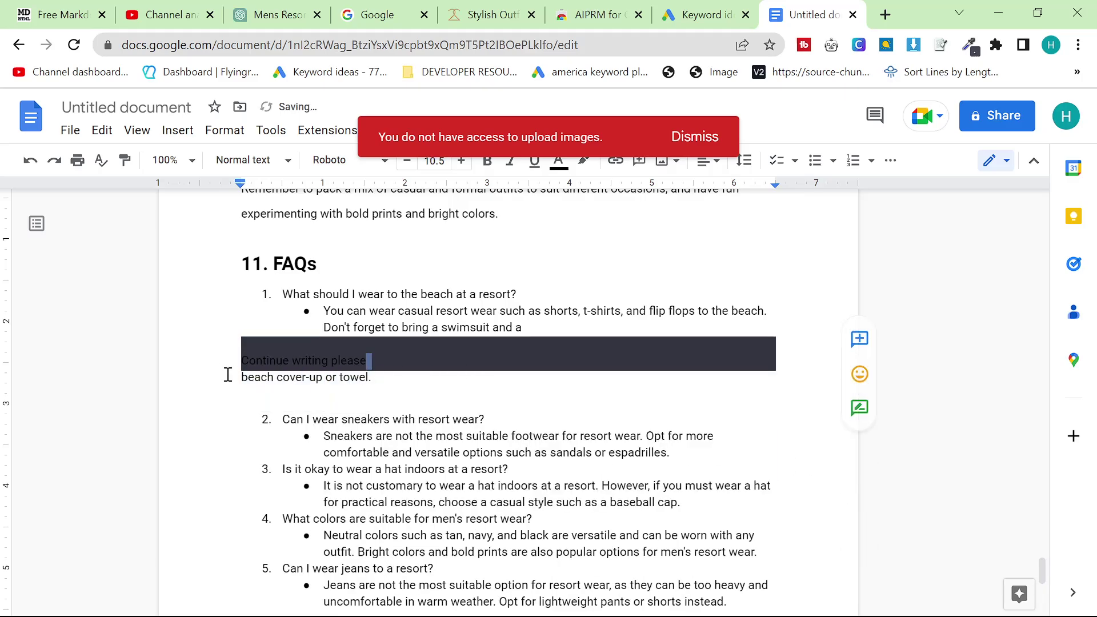
Delete the 'Continue writing please' break and extra image placeholders, rejoining the split lines
key("BackSpace")
key("BackSpace")
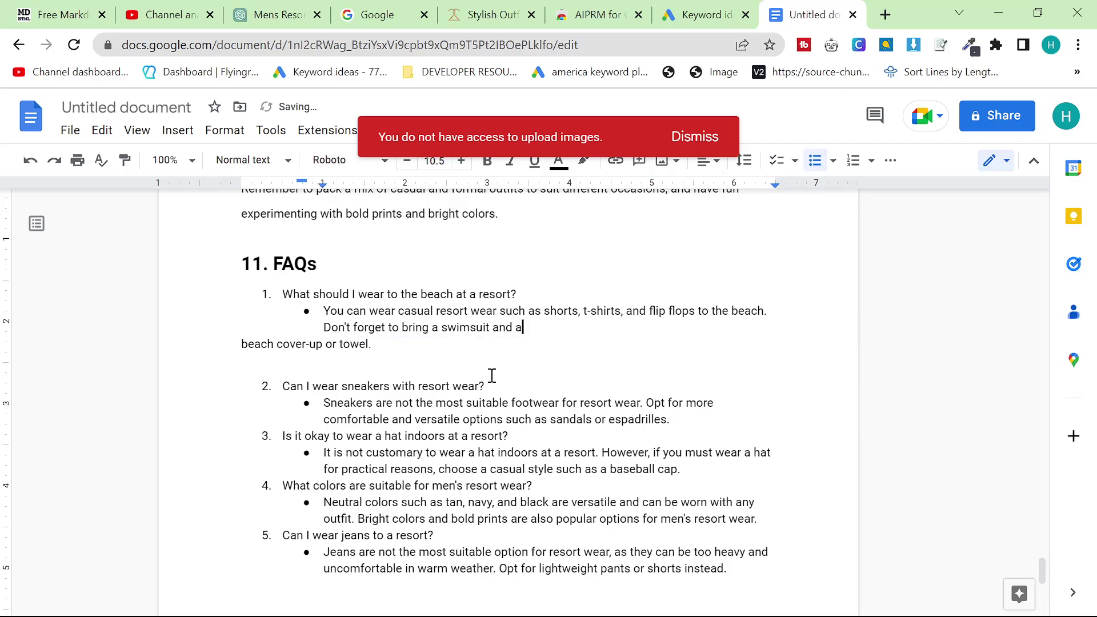
key("Delete")
scroll(532, 397, "up", 20)
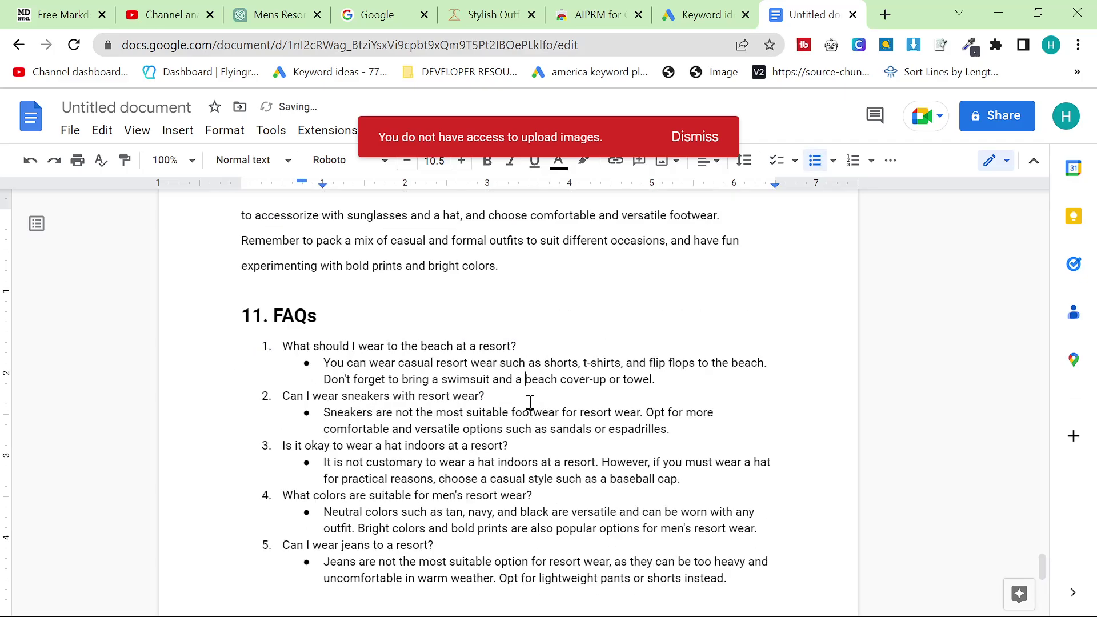
scroll(543, 451, "up", 3)
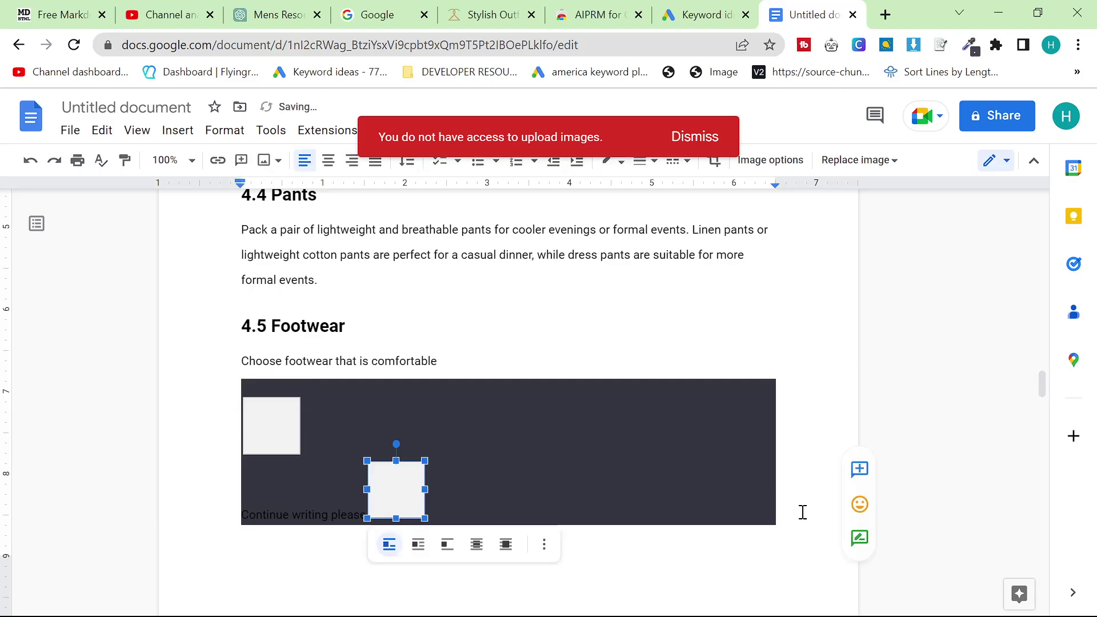
key("Delete")
left_click_drag(808, 490, 563, 450)
mouse_move(218, 378)
left_mouse_down()
mouse_move(193, 354)
mouse_move(217, 397)
left_mouse_up()
key("Delete")
key("BackSpace")
key("BackSpace")
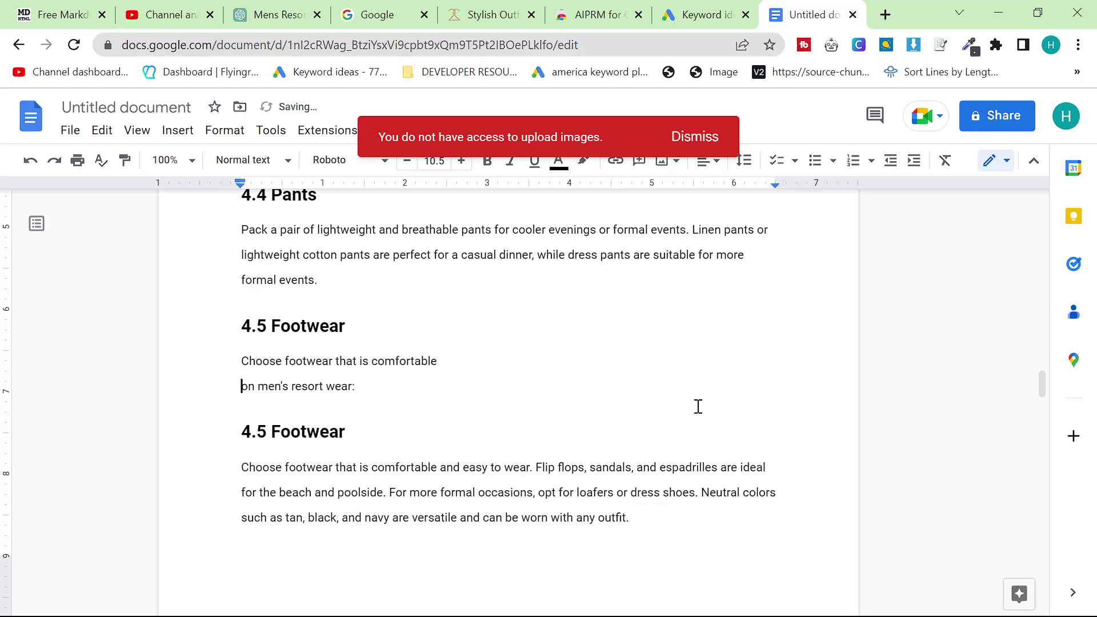
scroll(501, 414, "up", 20)
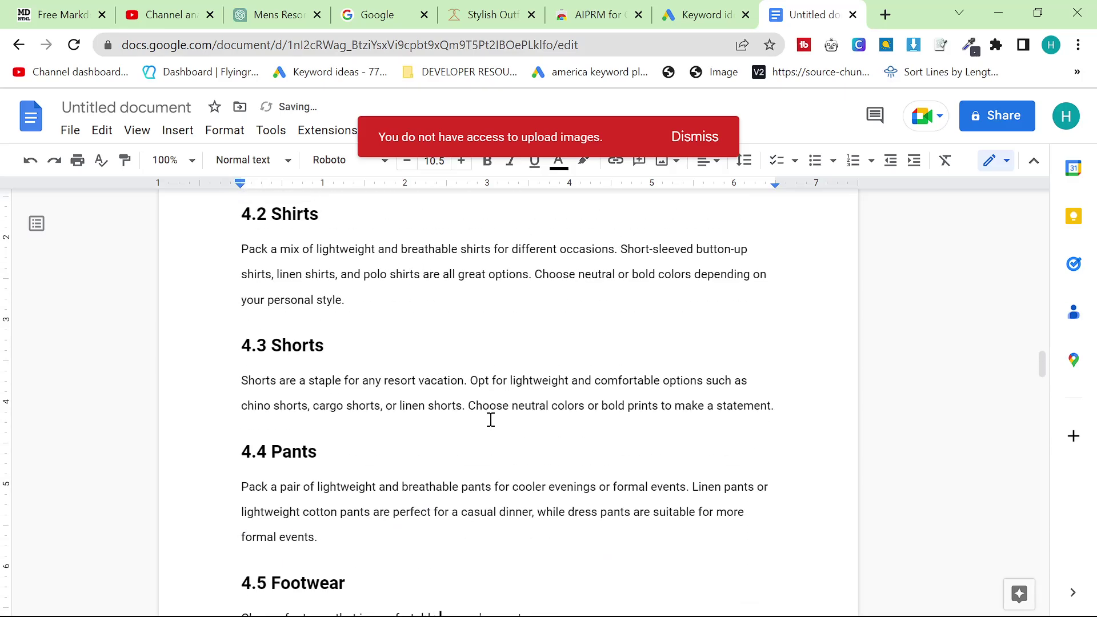
scroll(533, 433, "down", 10)
scroll(523, 417, "down", 3)
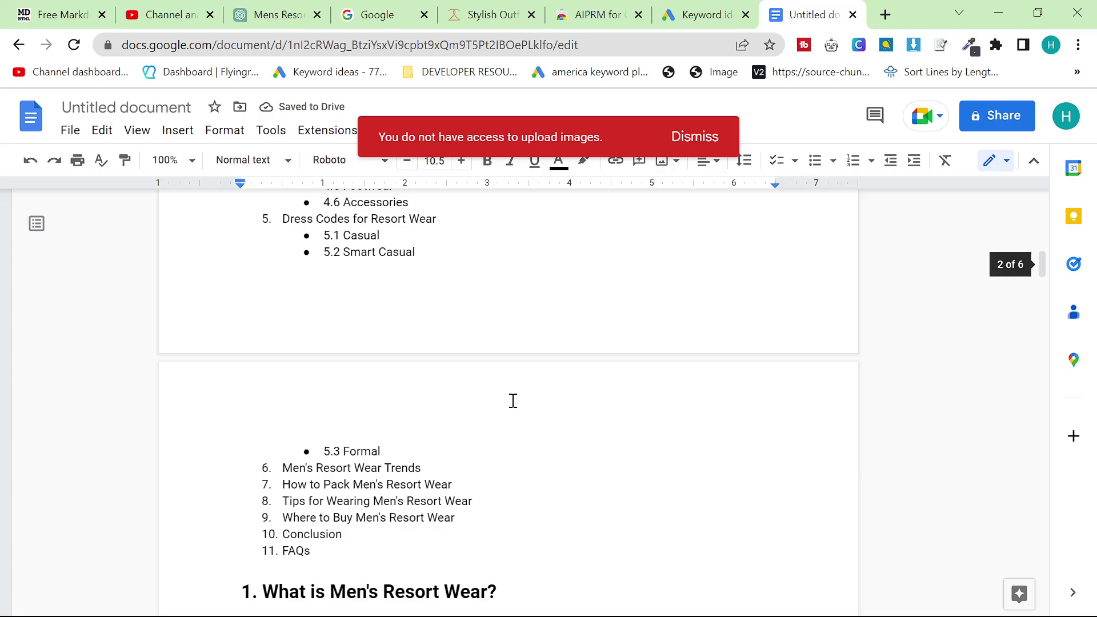
left_click(695, 138)
left_click(272, 130)
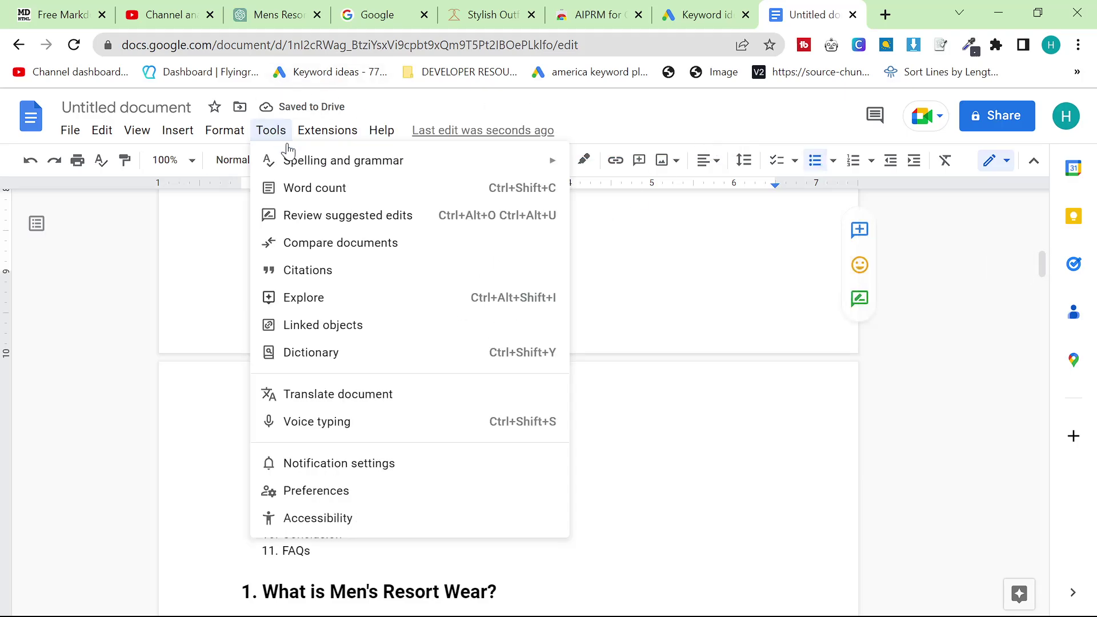
left_click(297, 187)
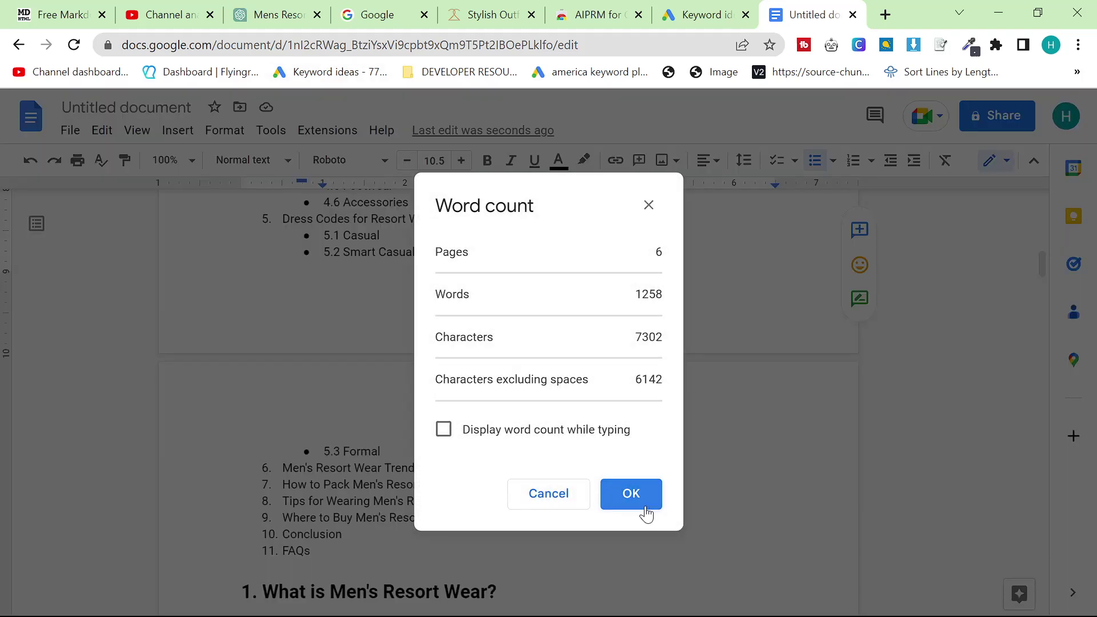
left_click(641, 507)
scroll(691, 515, "down", 7)
scroll(691, 515, "down", 20)
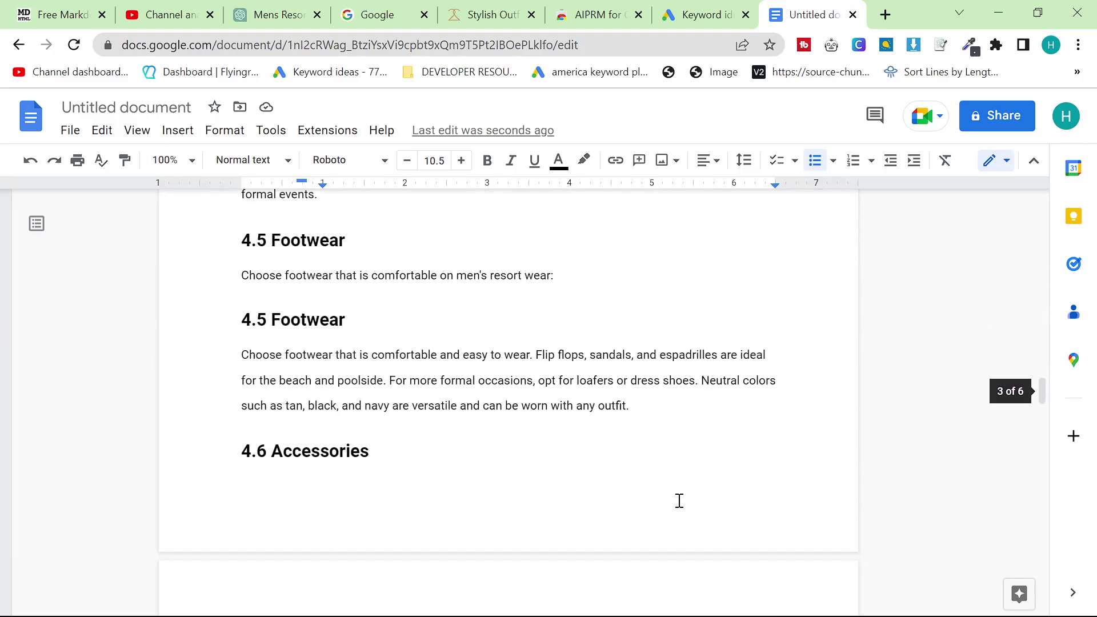
scroll(675, 502, "down", 20)
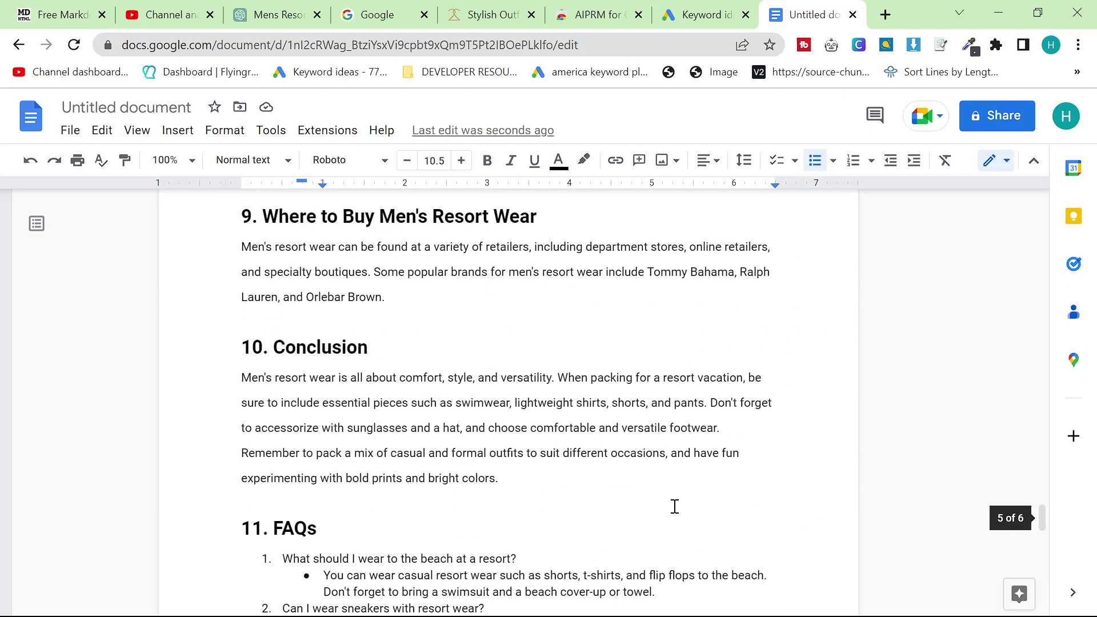
scroll(674, 502, "down", 2)
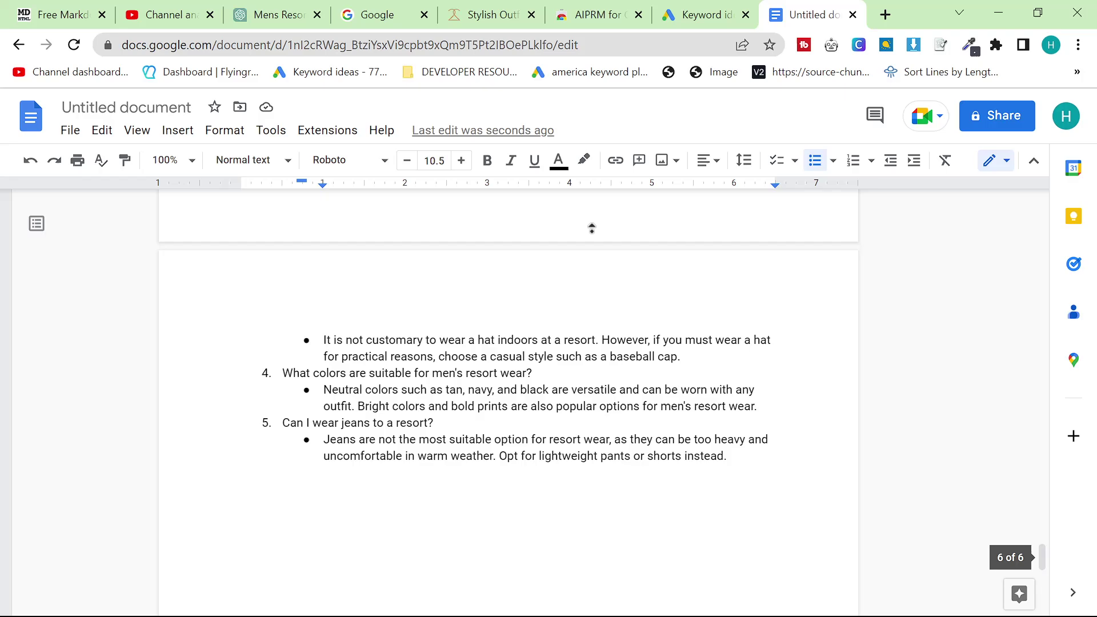
scroll(571, 341, "up", 20)
scroll(576, 269, "up", 15)
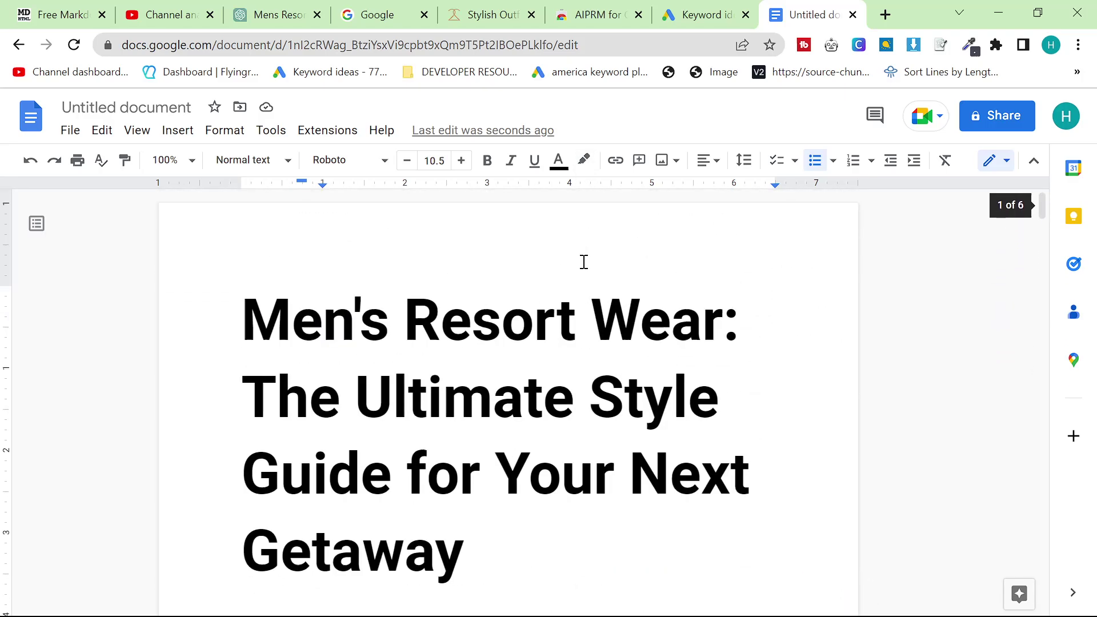
key("ctrl+a")
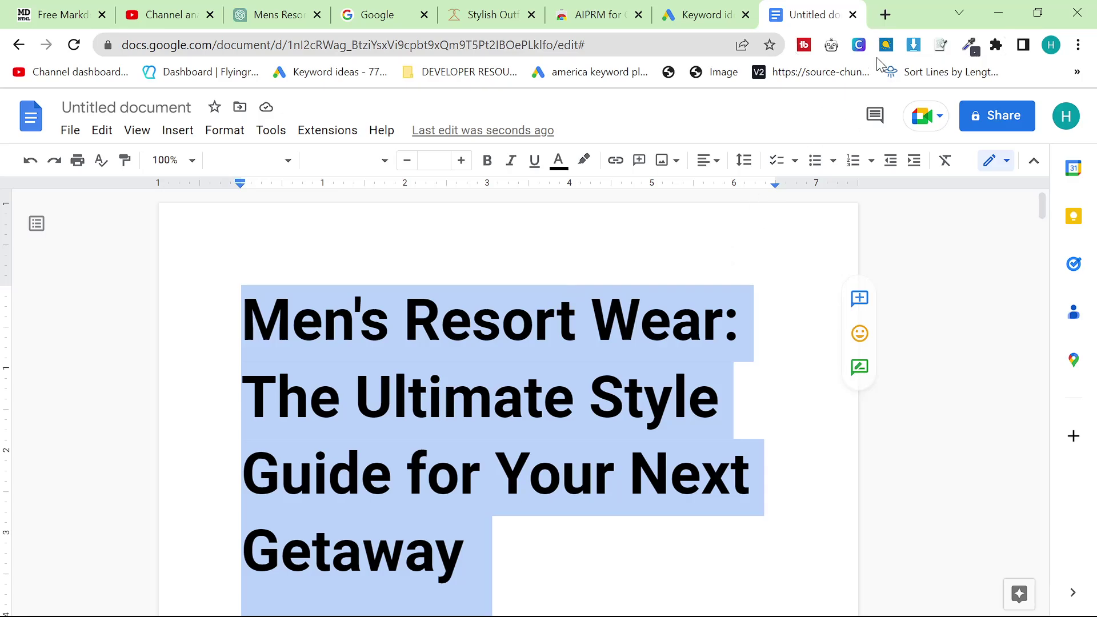
Search Google for 'microsoft designer' in a new Chrome tab to reach designer.microsoft.com
left_click(885, 15)
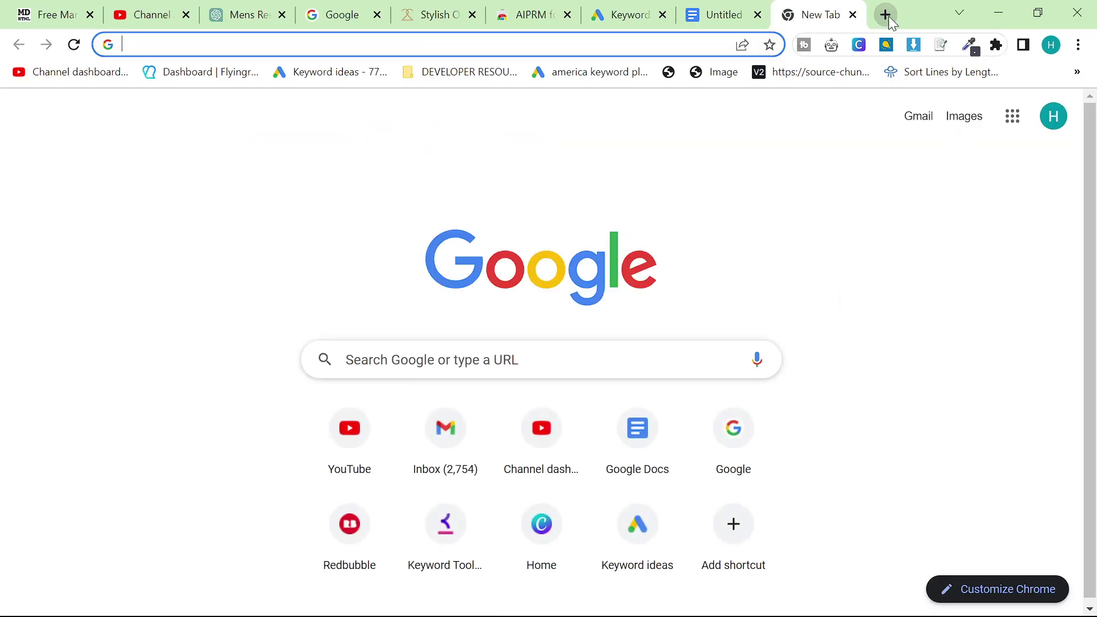
type("microsoft desig")
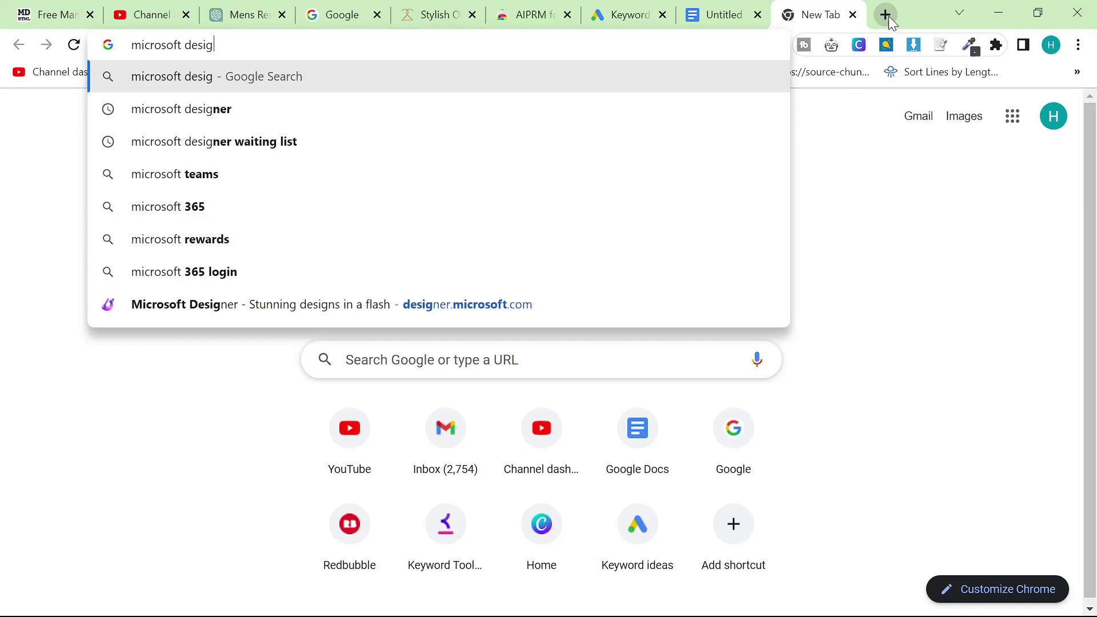
type("ner")
key("Return")
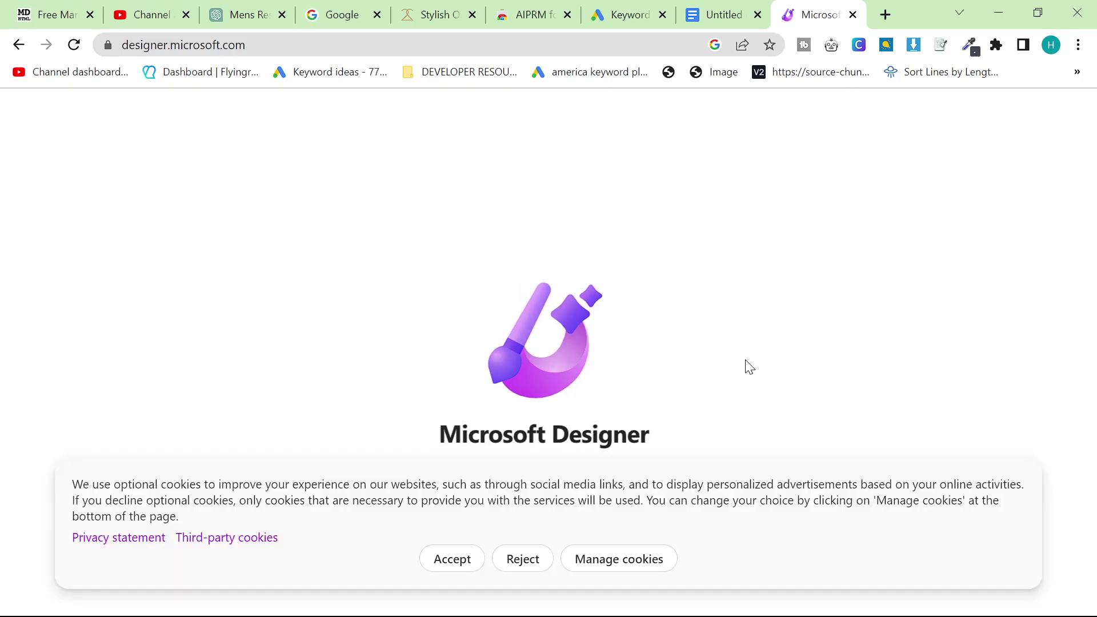
Accept the cookies and enter a Copilot prompt for a 'Resort wear' featured blog image
left_click(426, 554)
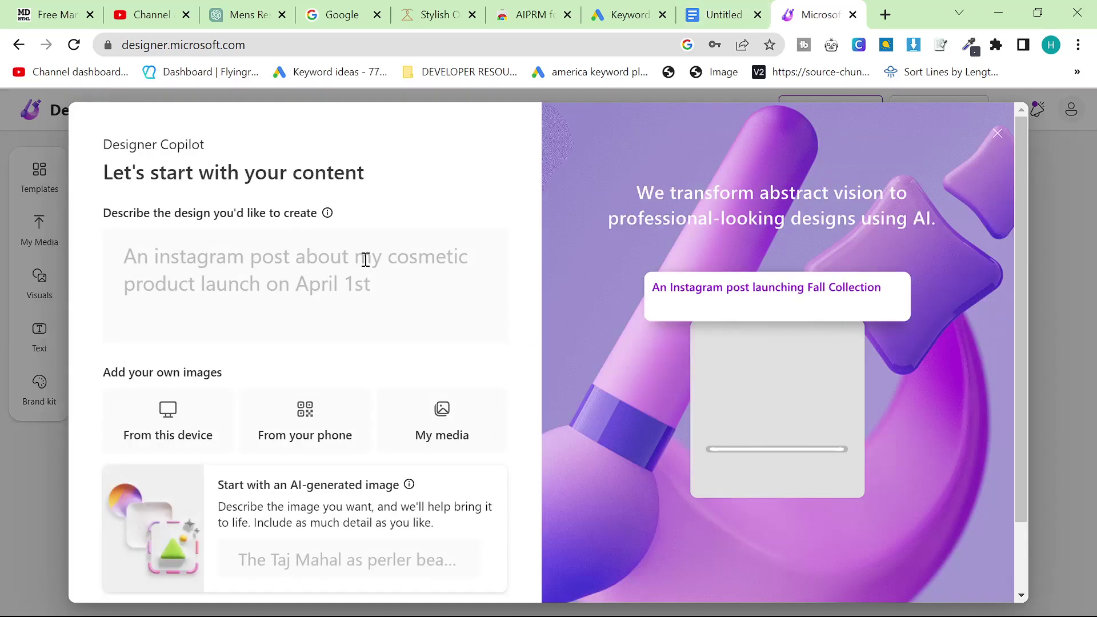
type("An")
key("BackSpace")
type("shopify featured image")
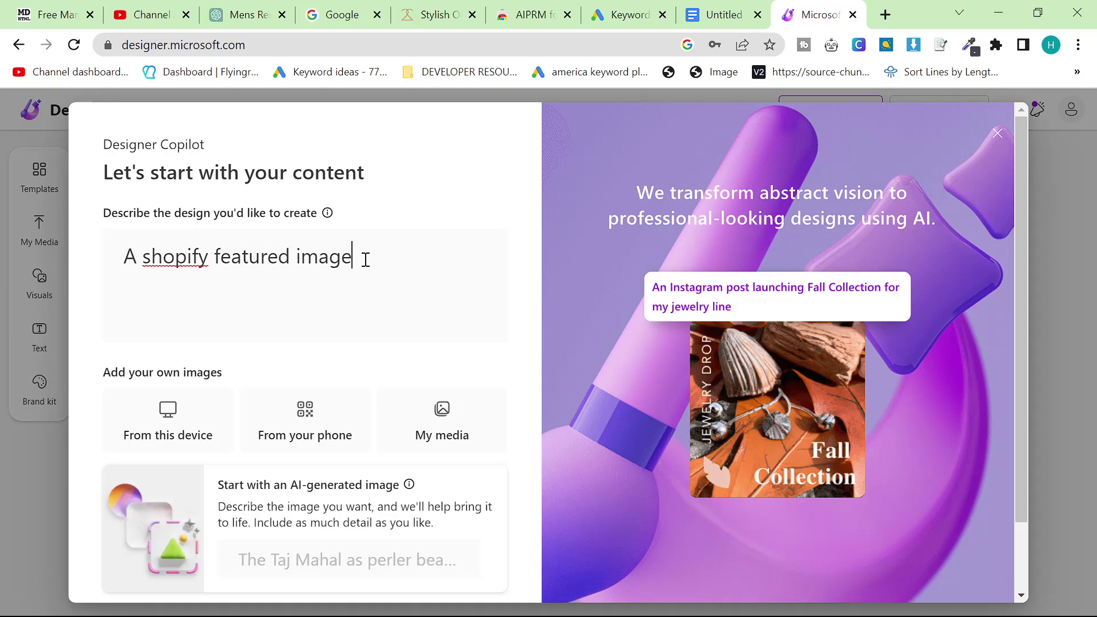
type("st for a bl")
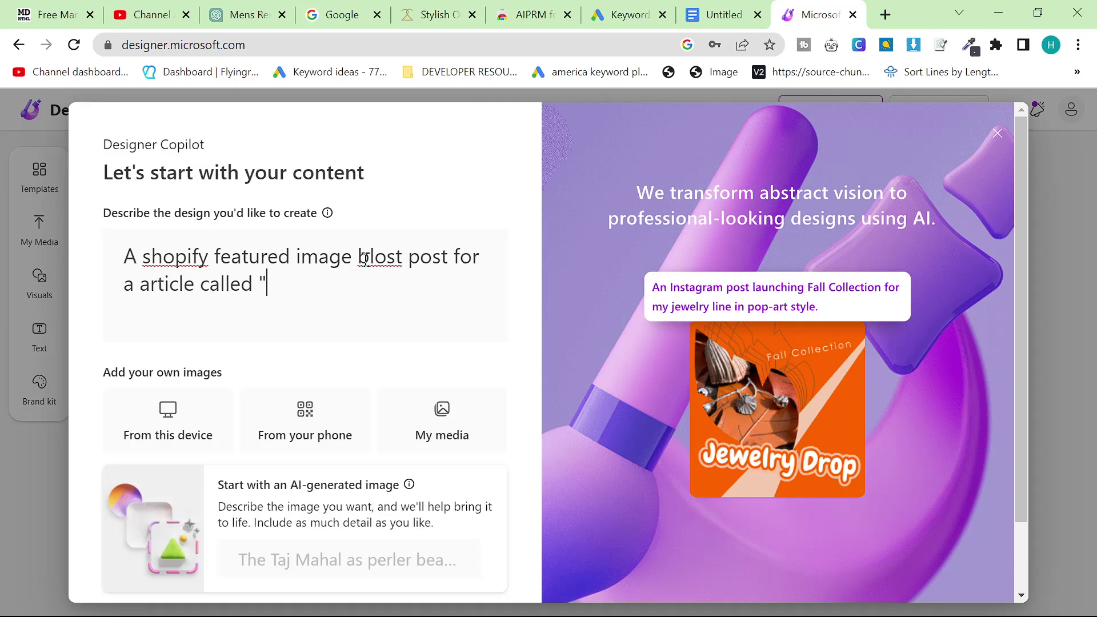
type("Resort wear for men")
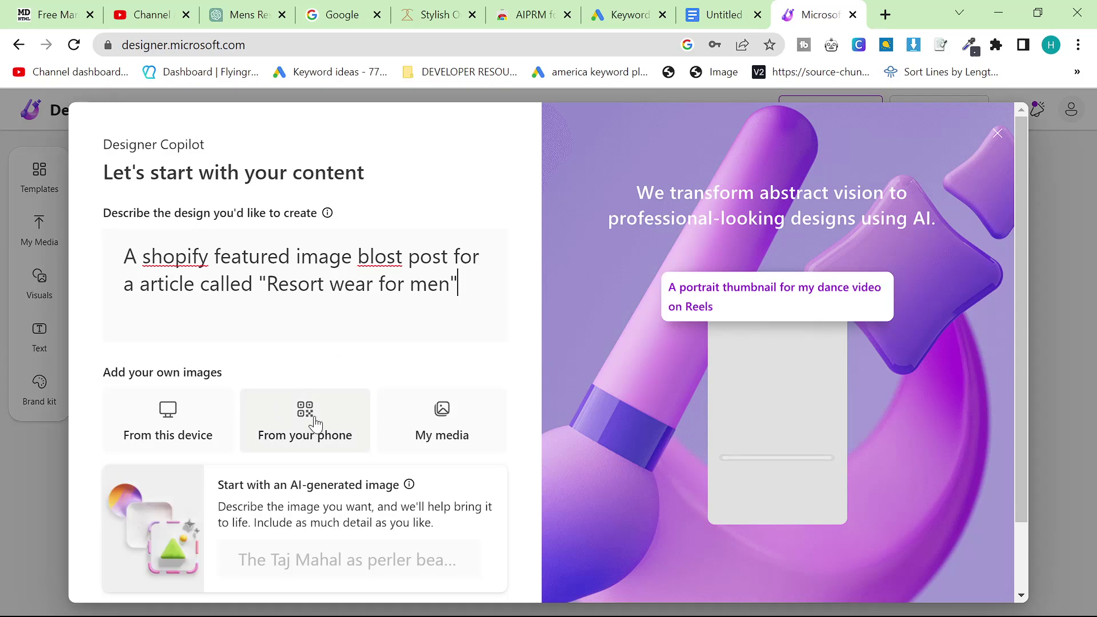
Attach the saved photo of the man by the monument to the prompt
left_click(420, 422)
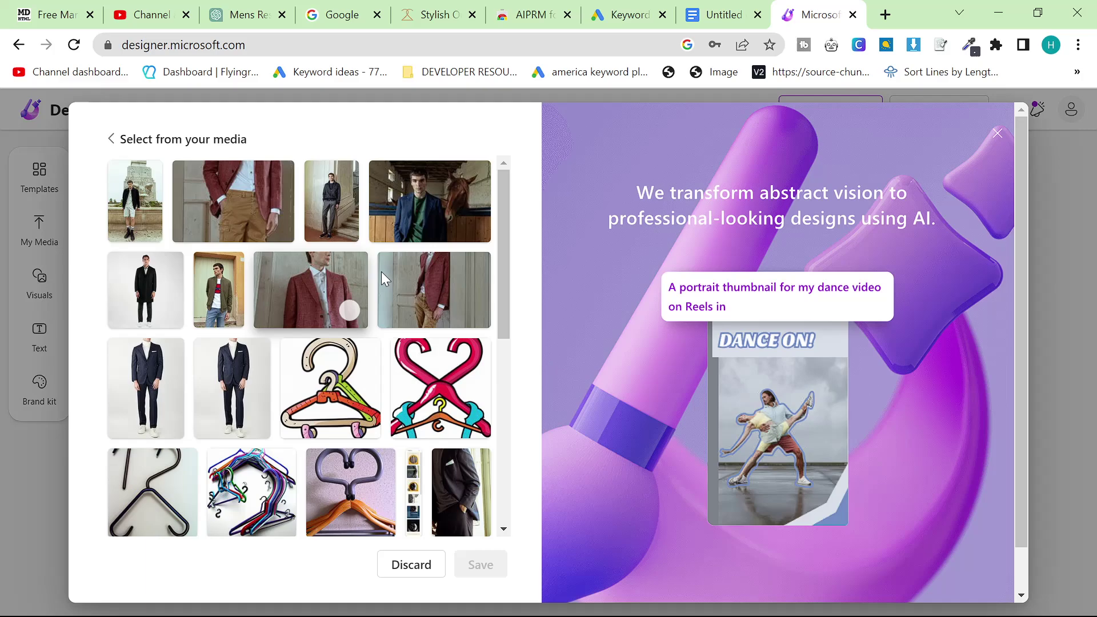
left_click(137, 206)
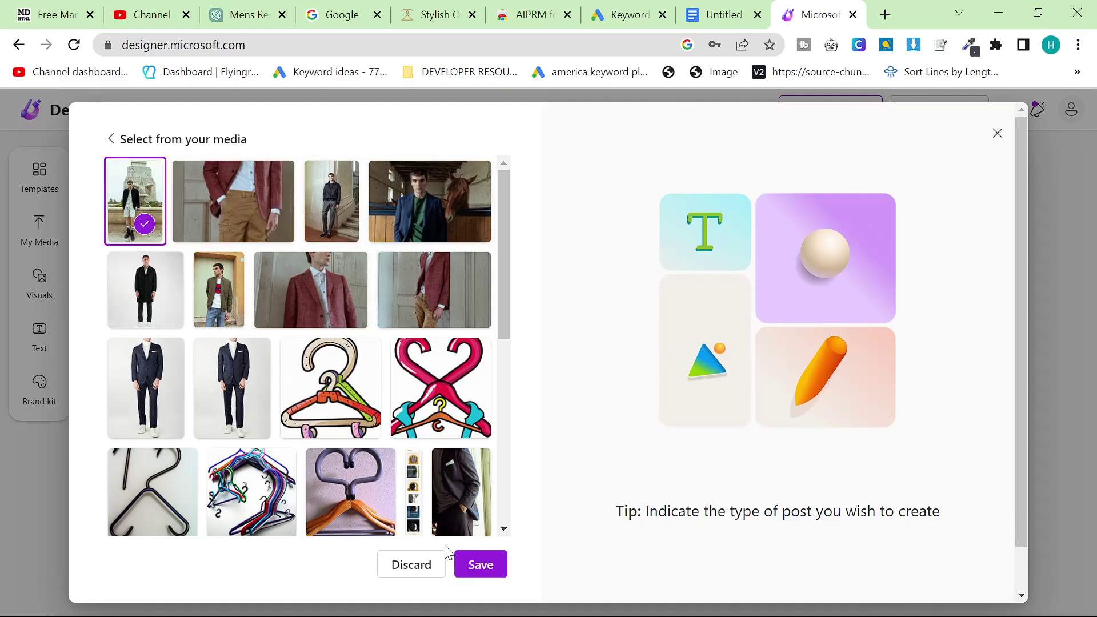
left_click(481, 565)
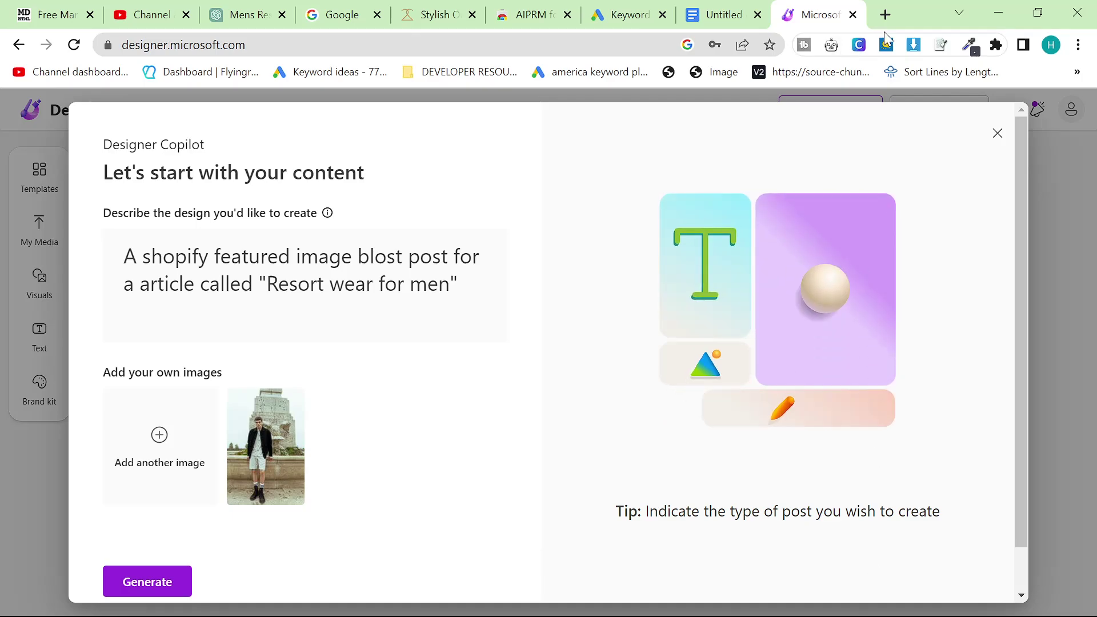
left_click(884, 16)
Load the 2men.it store homepage, scroll through it, then return to the Designer layouts
type("2men")
key("Return")
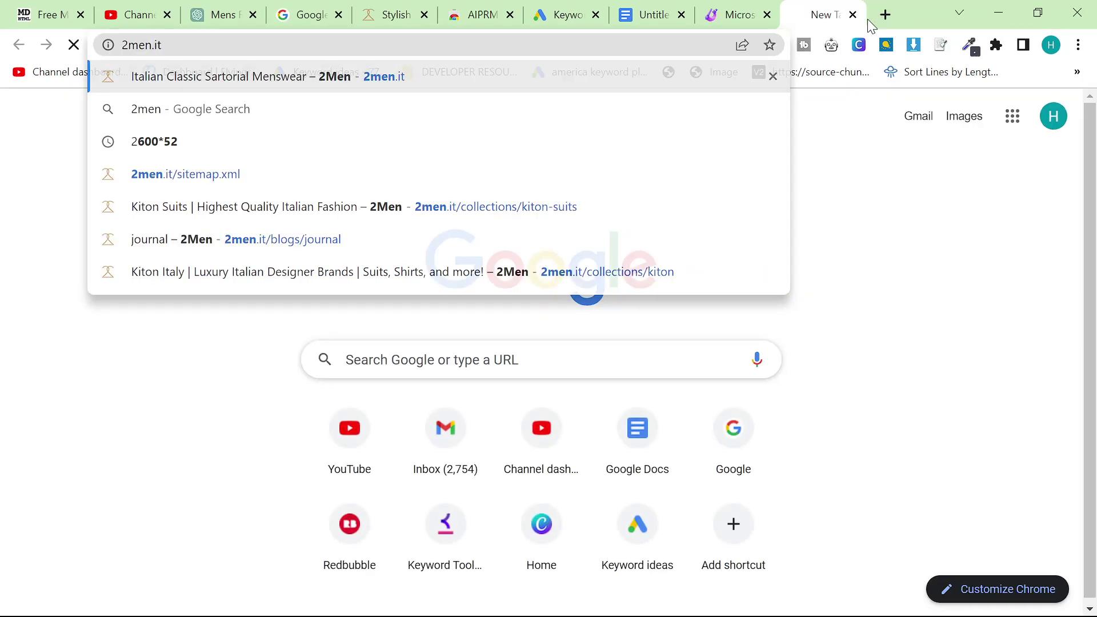
left_click(732, 23)
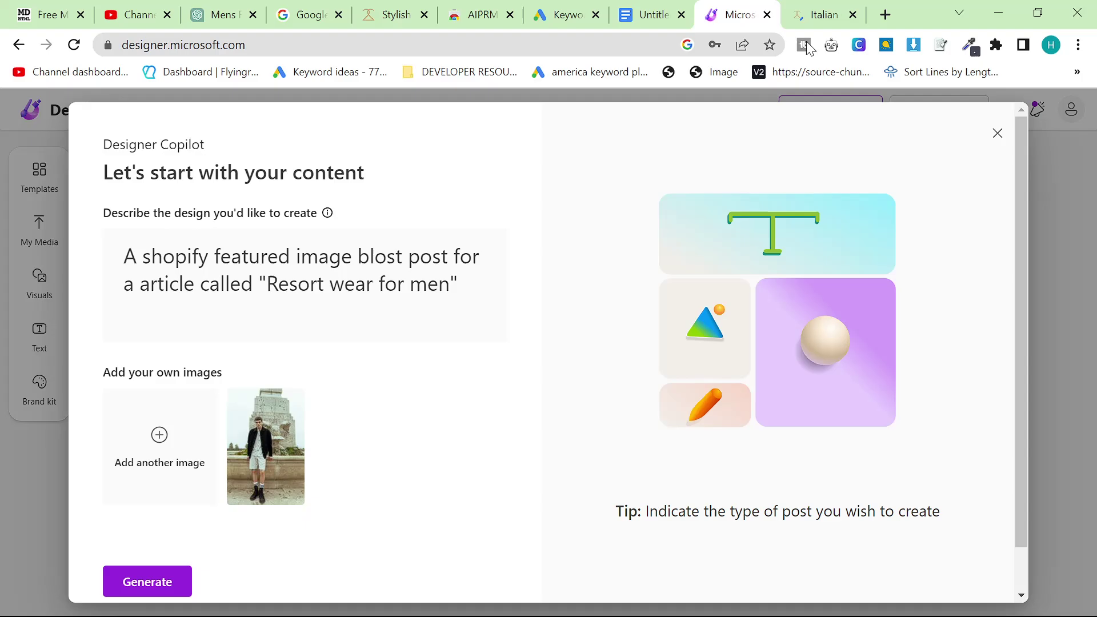
left_click(823, 15)
scroll(644, 291, "down", 7)
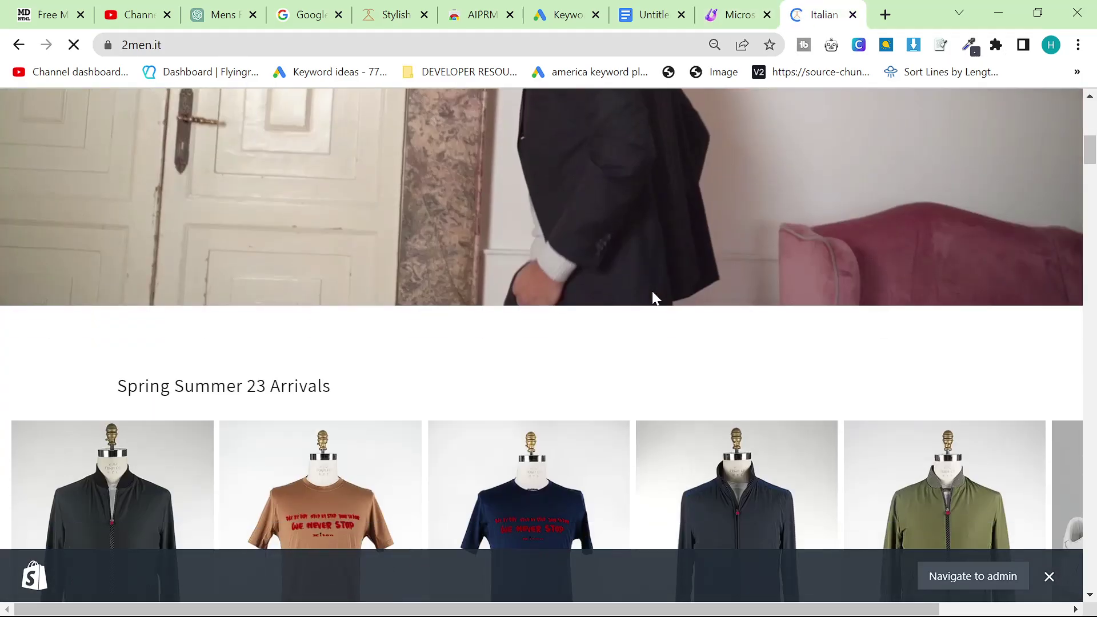
scroll(652, 290, "down", 20)
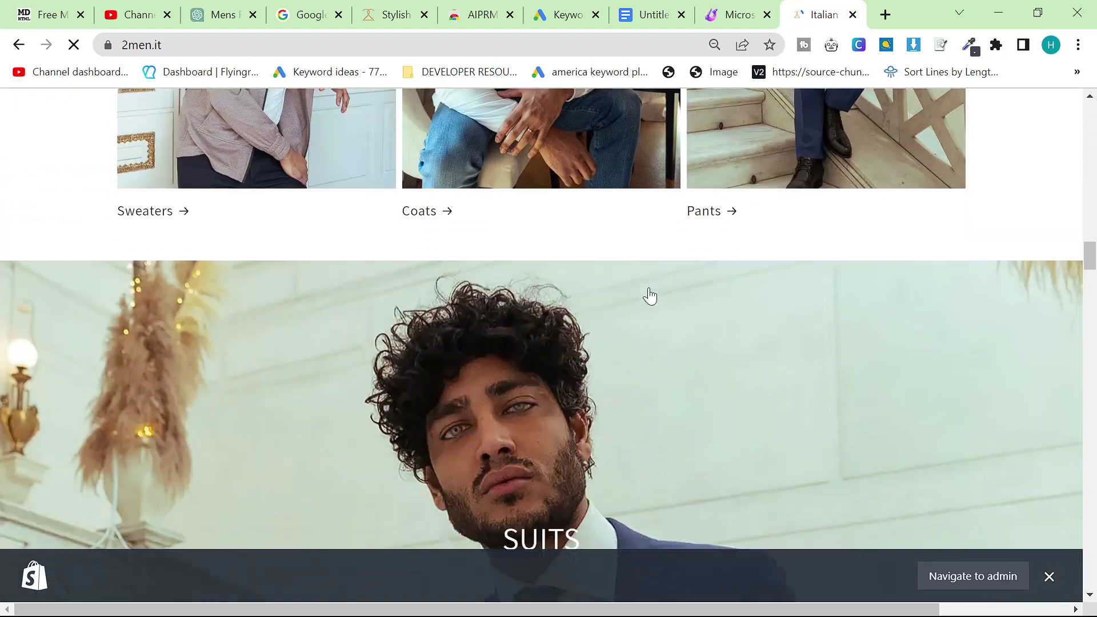
scroll(650, 296, "down", 20)
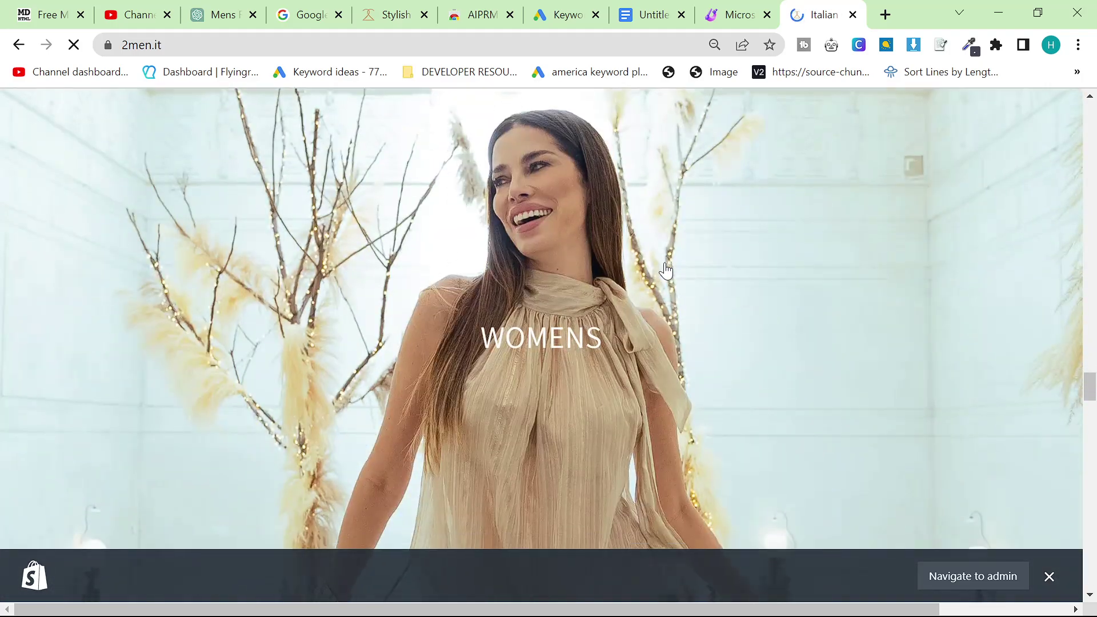
scroll(666, 269, "down", 10)
left_click(738, 15)
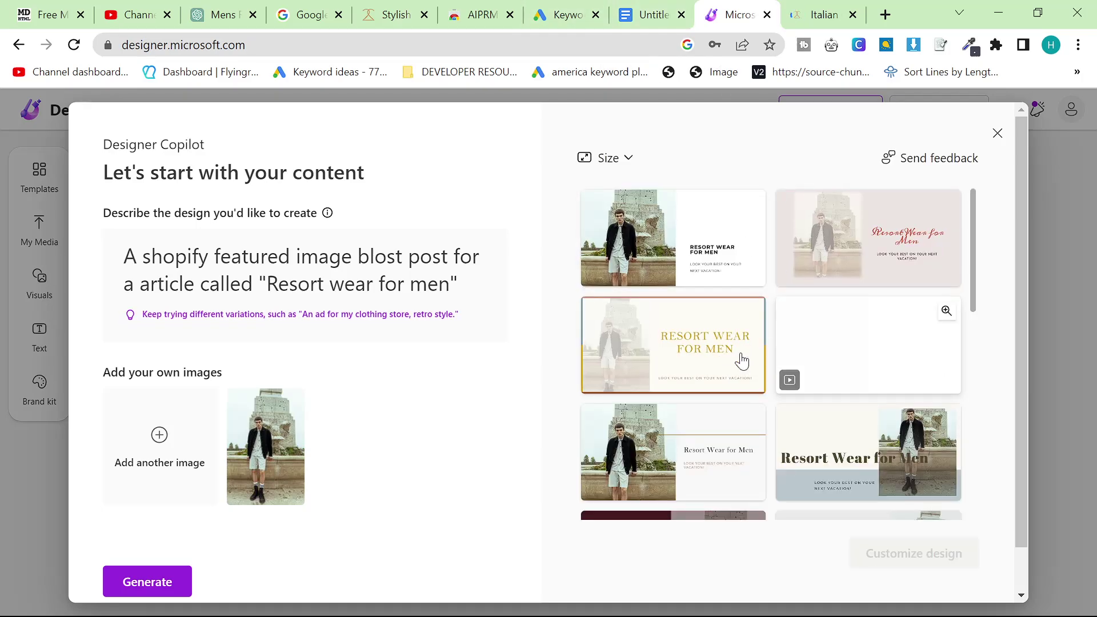
Choose the top-left Resort Wear for Men layout and open it for customizing
left_click(674, 251)
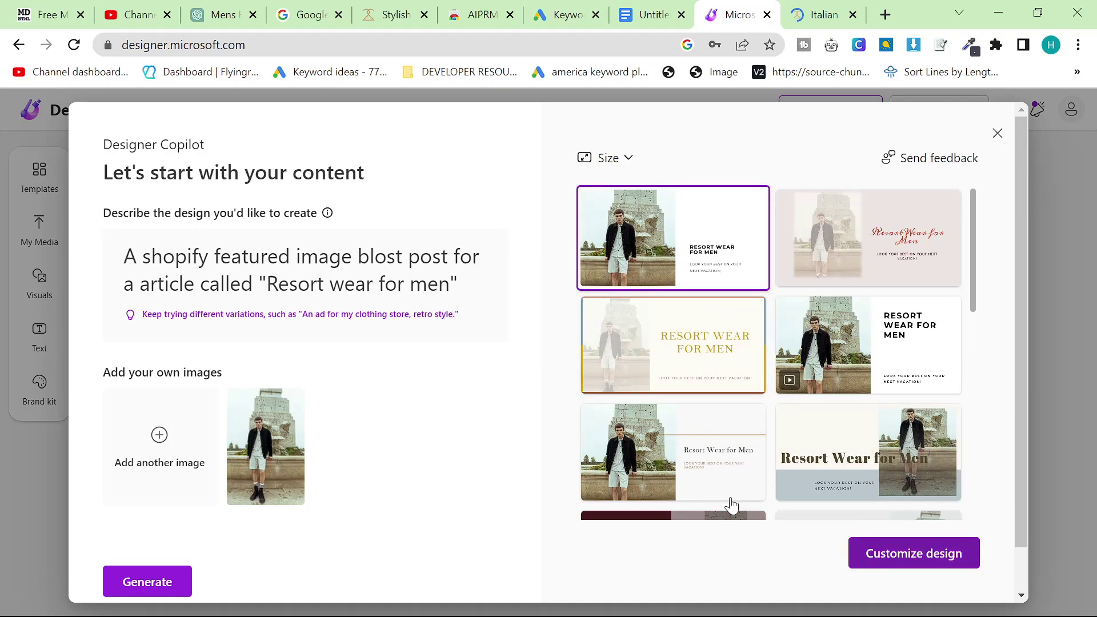
left_click(913, 553)
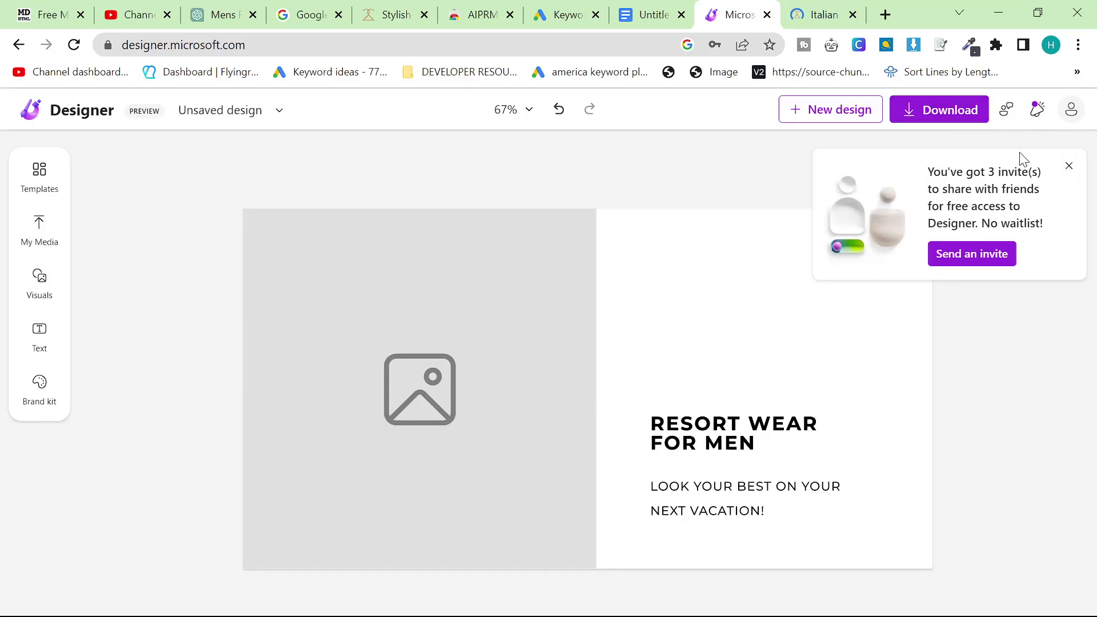
left_click(1067, 167)
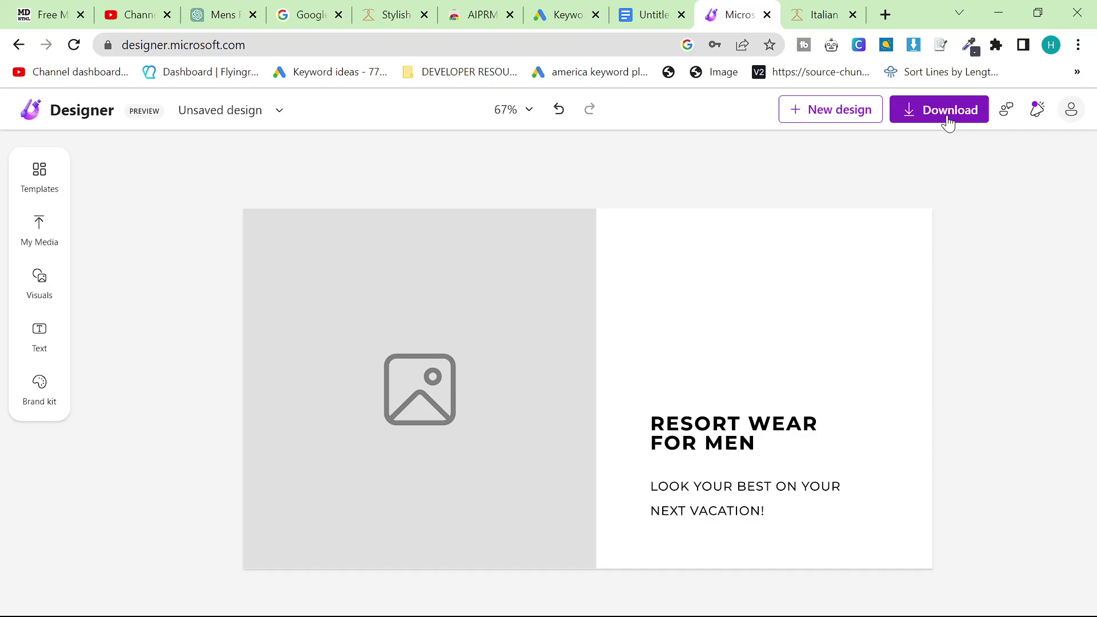
Download the design as a PNG with the watermark removed
left_click(939, 111)
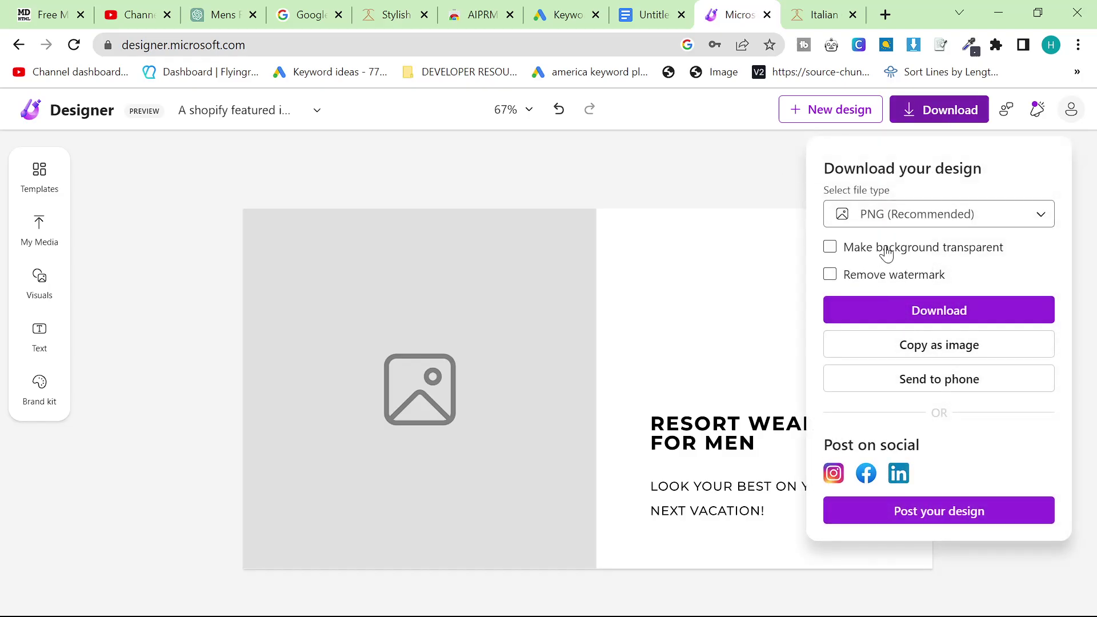
left_click(943, 114)
left_click(886, 285)
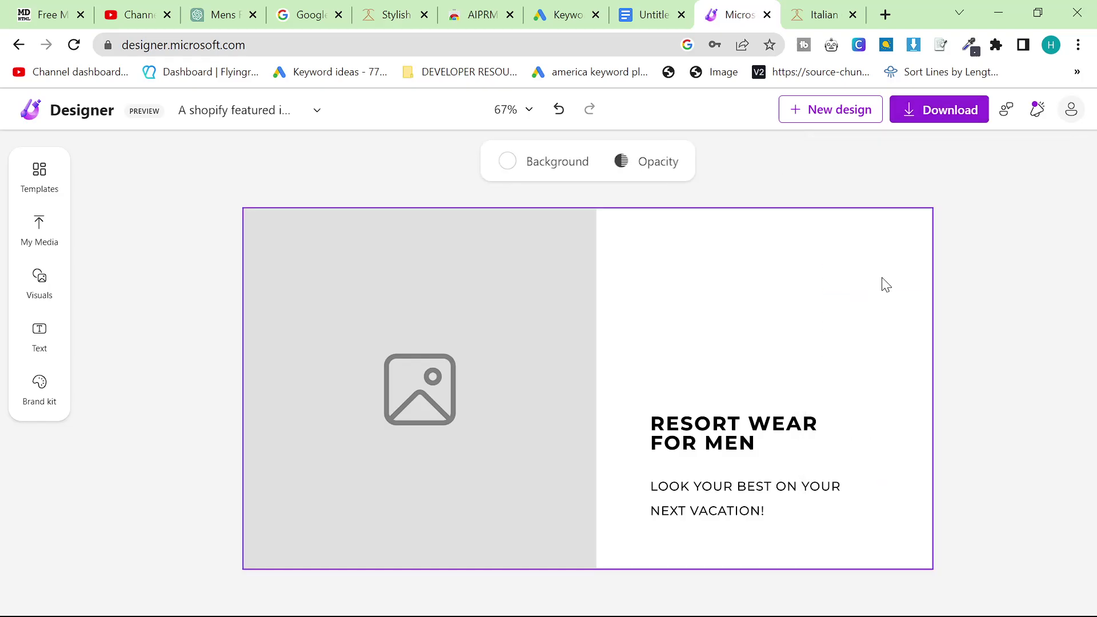
left_click(950, 111)
left_click(717, 191)
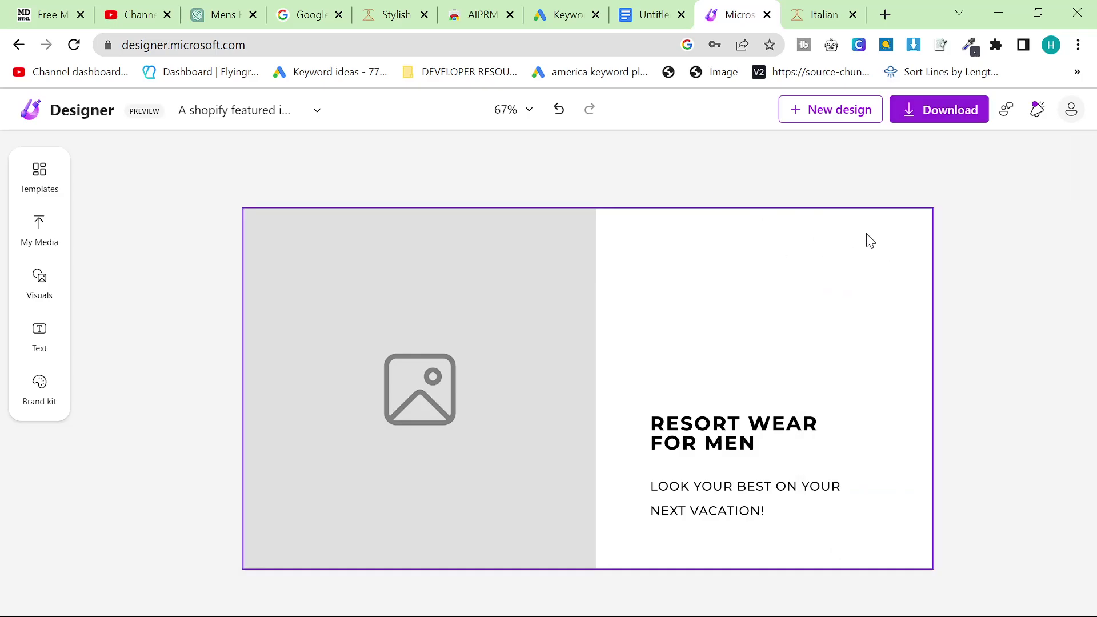
left_click(935, 110)
left_click(830, 275)
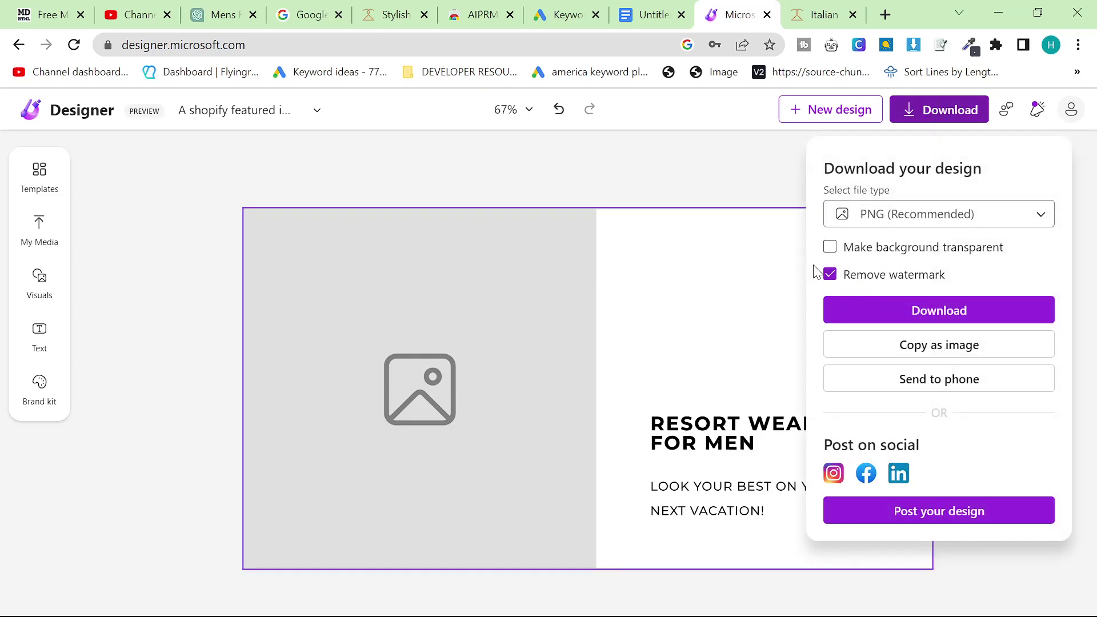
left_click(884, 310)
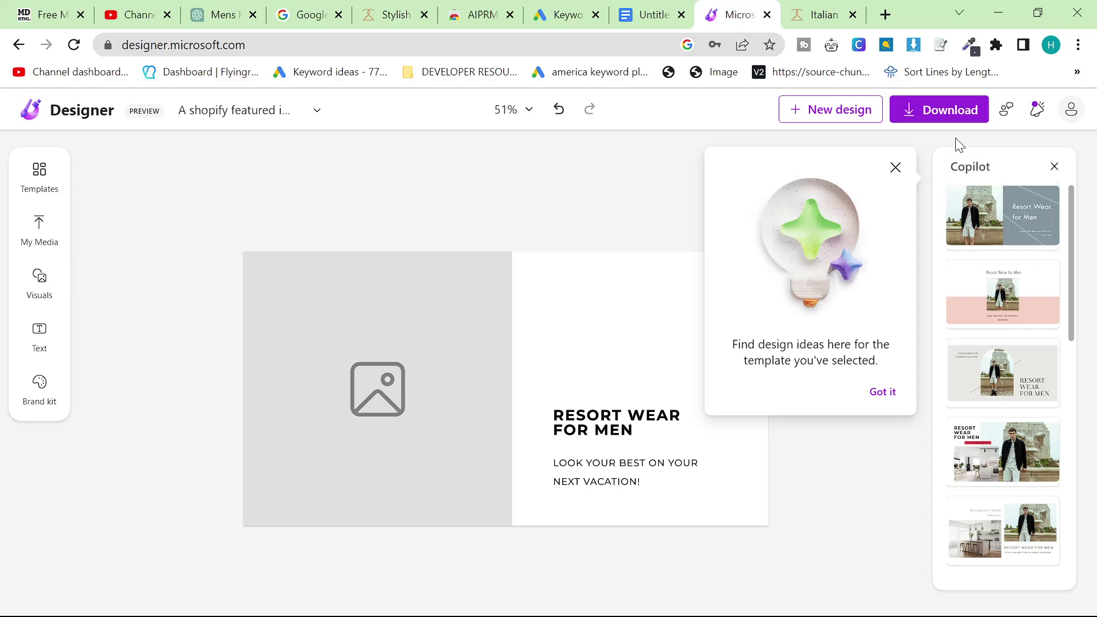
left_click(895, 169)
left_click(911, 116)
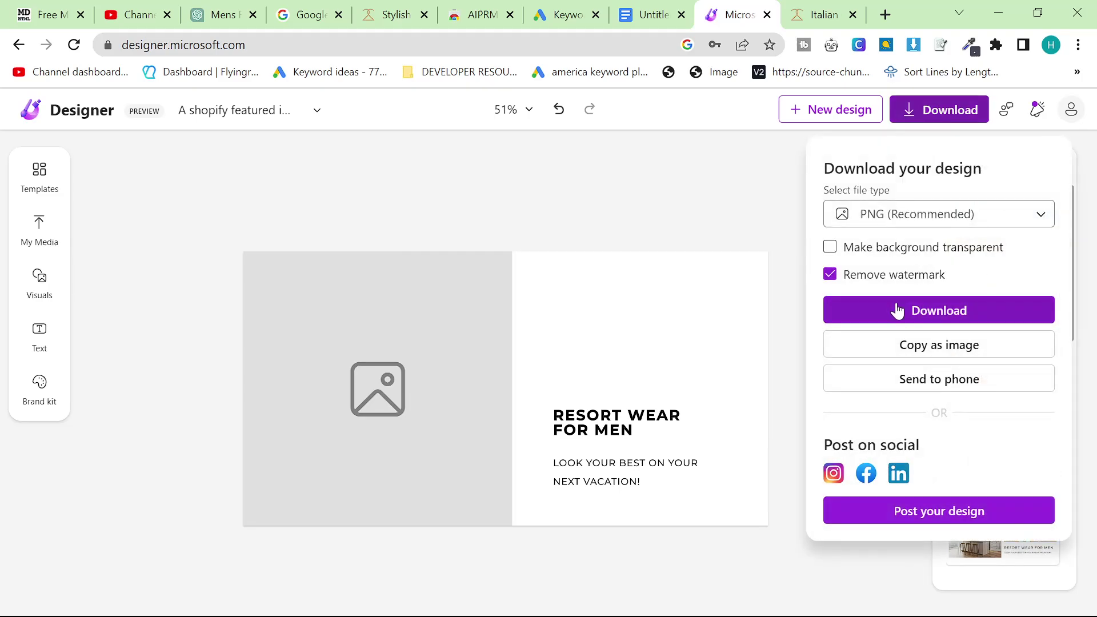
left_click(895, 309)
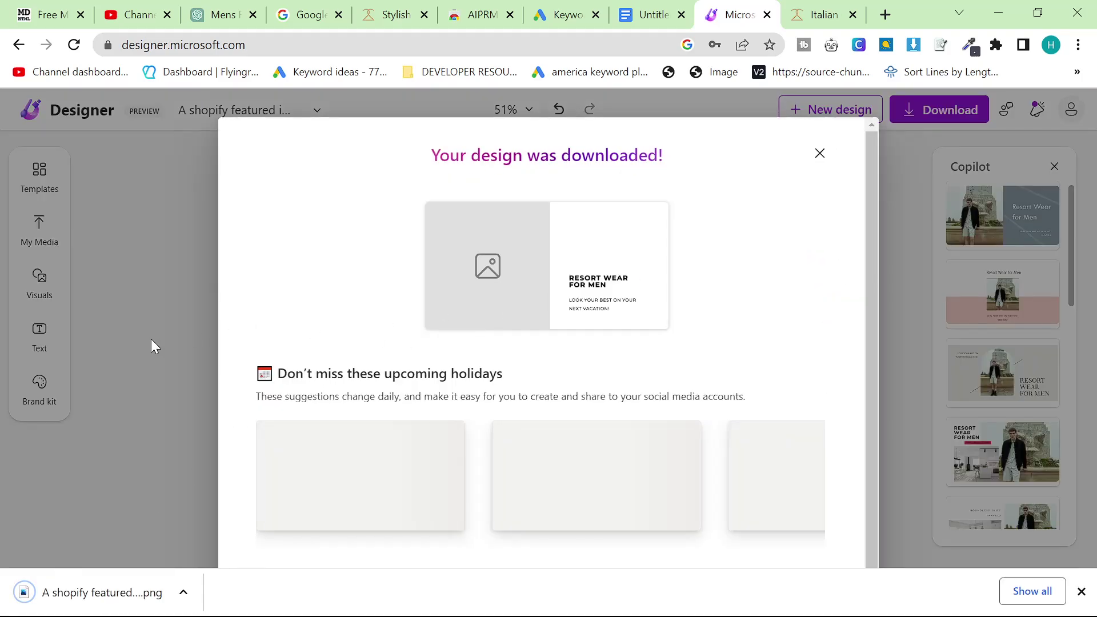
left_click(652, 12)
Add an empty line under the title and drop the downloaded image onto it
left_click(330, 462)
scroll(396, 497, "down", 3)
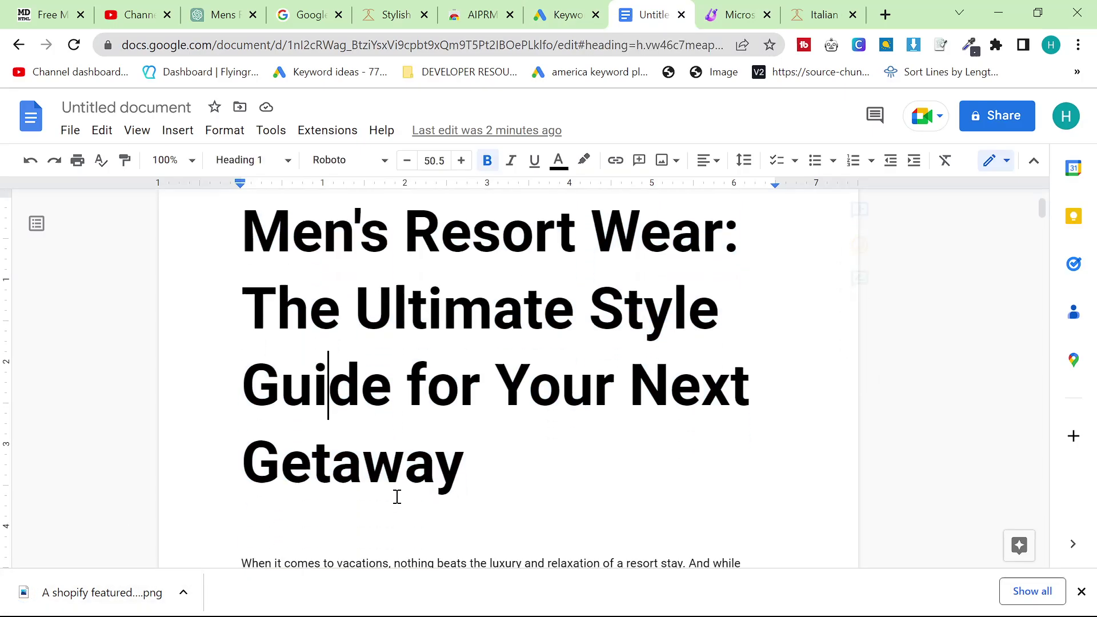
left_click(541, 372)
left_click_drag(541, 372, 402, 417)
key("Return")
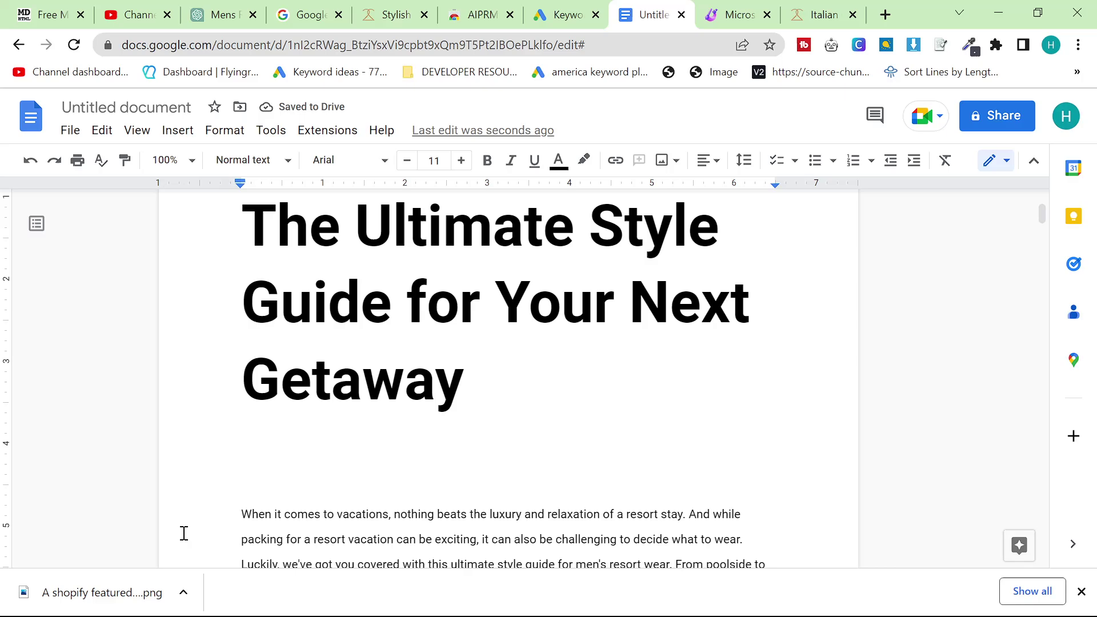
left_click_drag(184, 533, 280, 403)
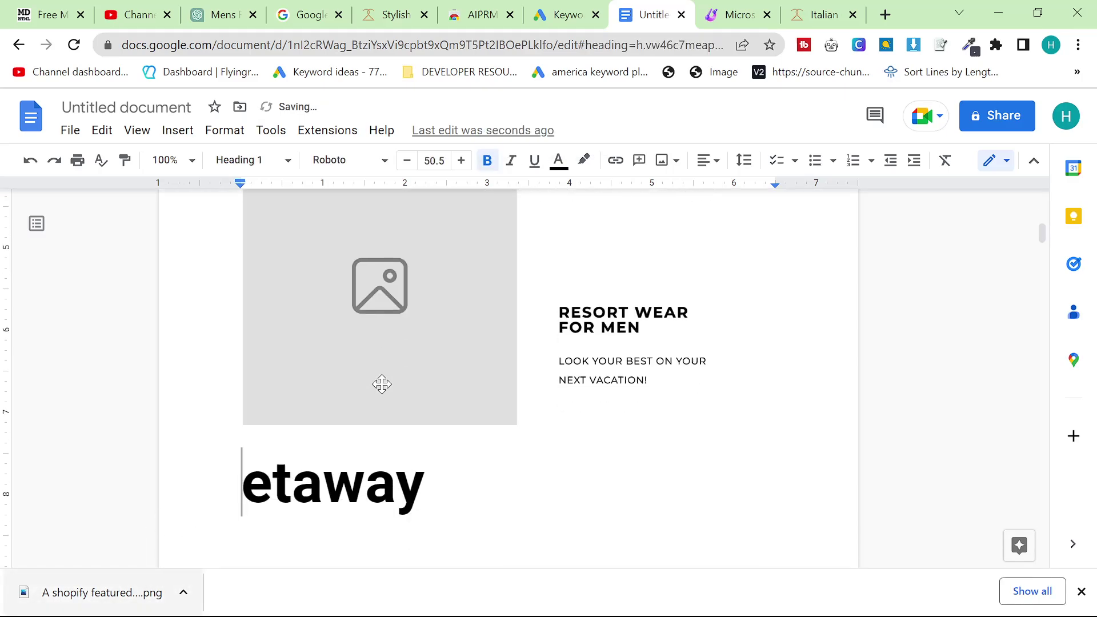
left_click(471, 308)
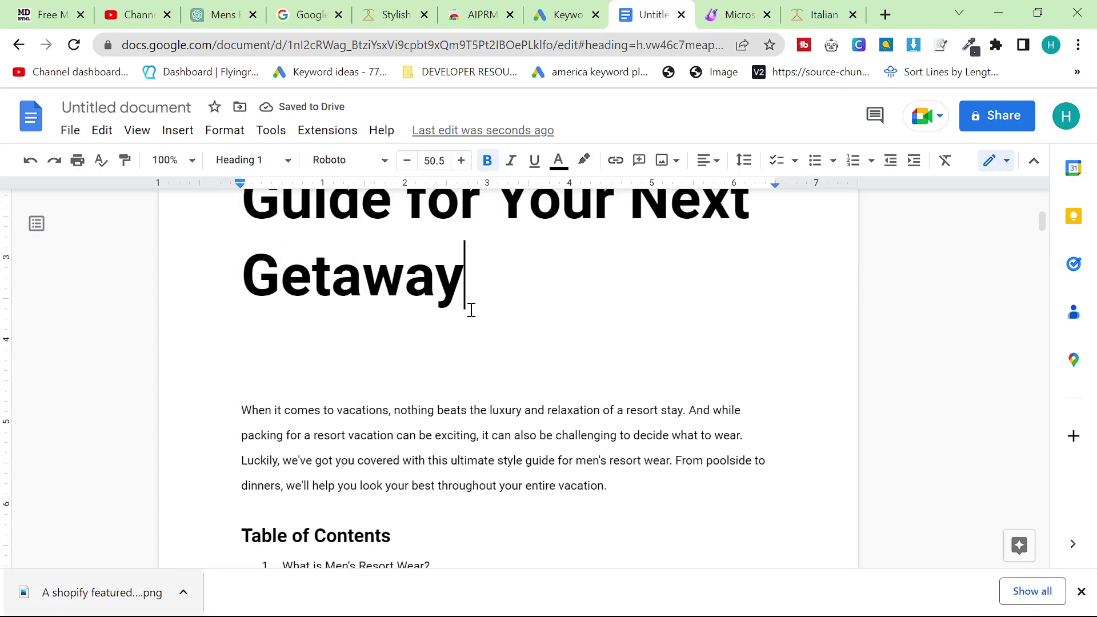
key("Return")
left_click_drag(92, 606, 285, 372)
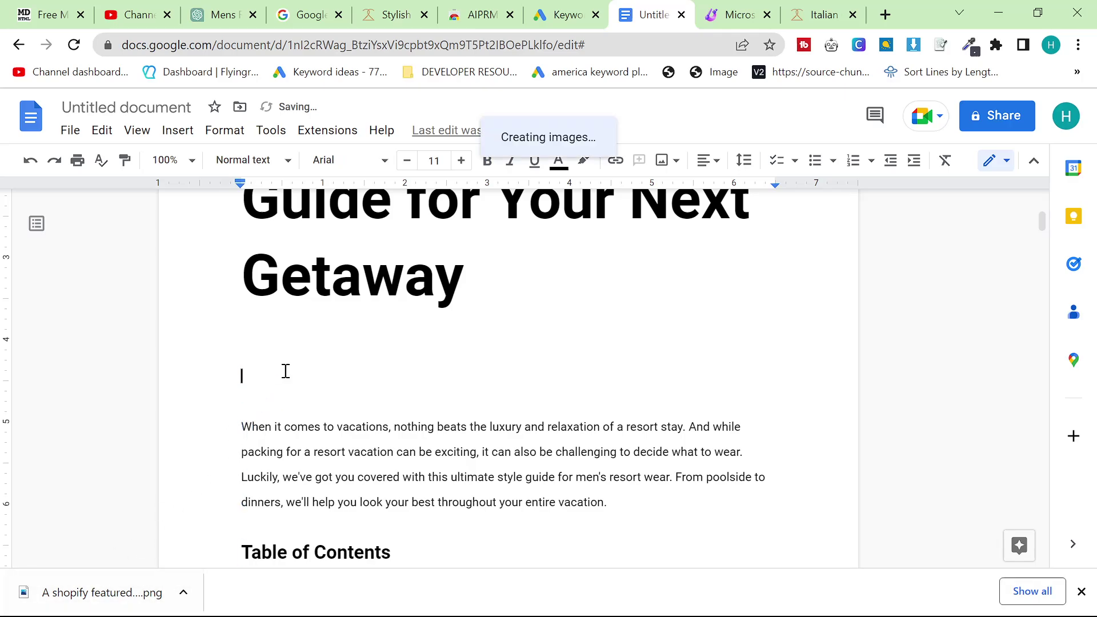
Download the Designer image again, this time including the monument photo
left_click(822, 14)
left_click(740, 14)
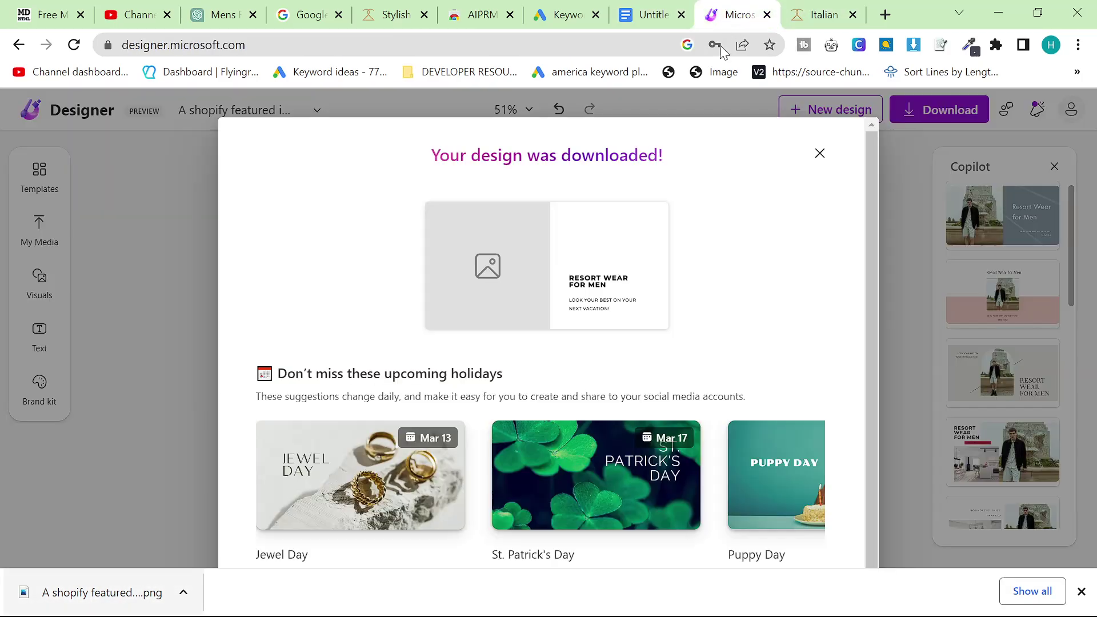
left_click(819, 153)
left_click(939, 109)
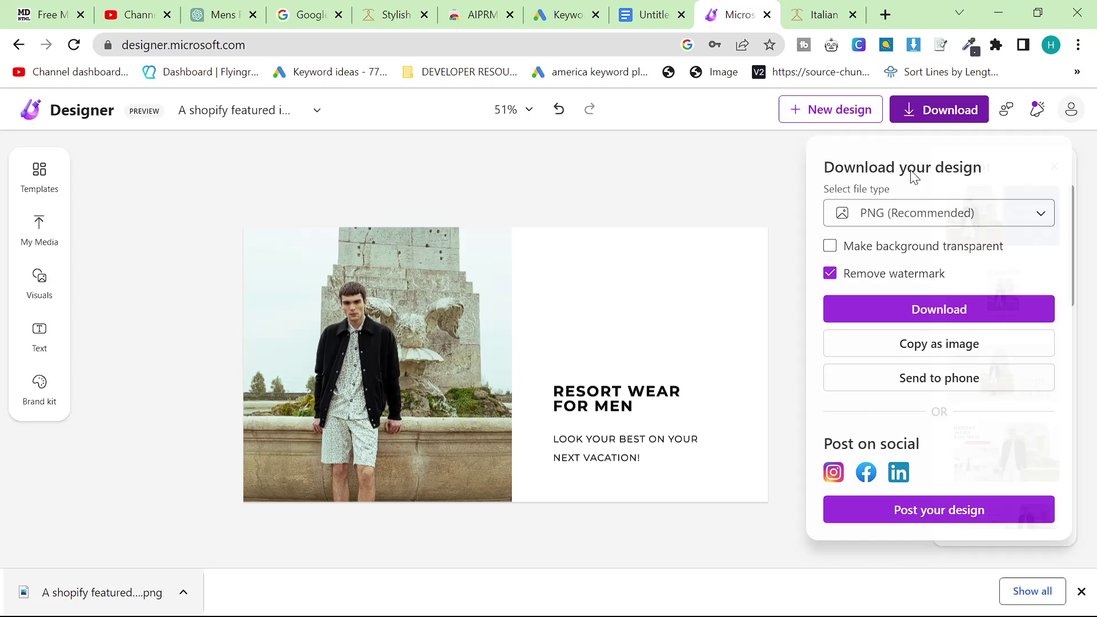
left_click(929, 323)
Replace the photo-less image with the new download on a fresh line below the title
left_click(651, 14)
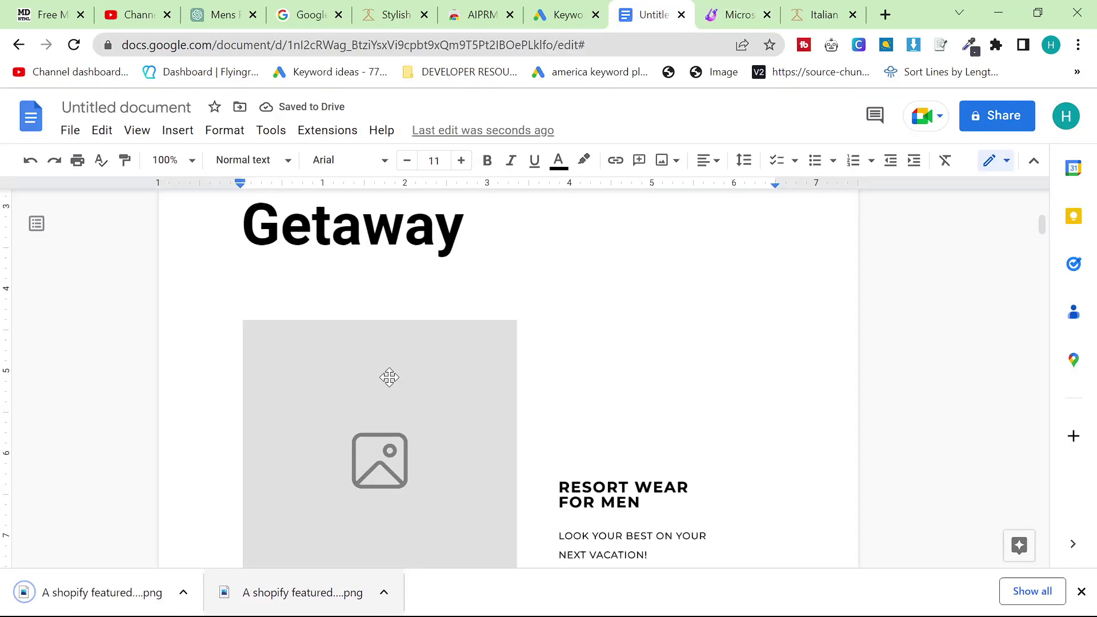
key("Delete")
left_click_drag(98, 588, 414, 380)
key("ctrl+z")
left_click(527, 274)
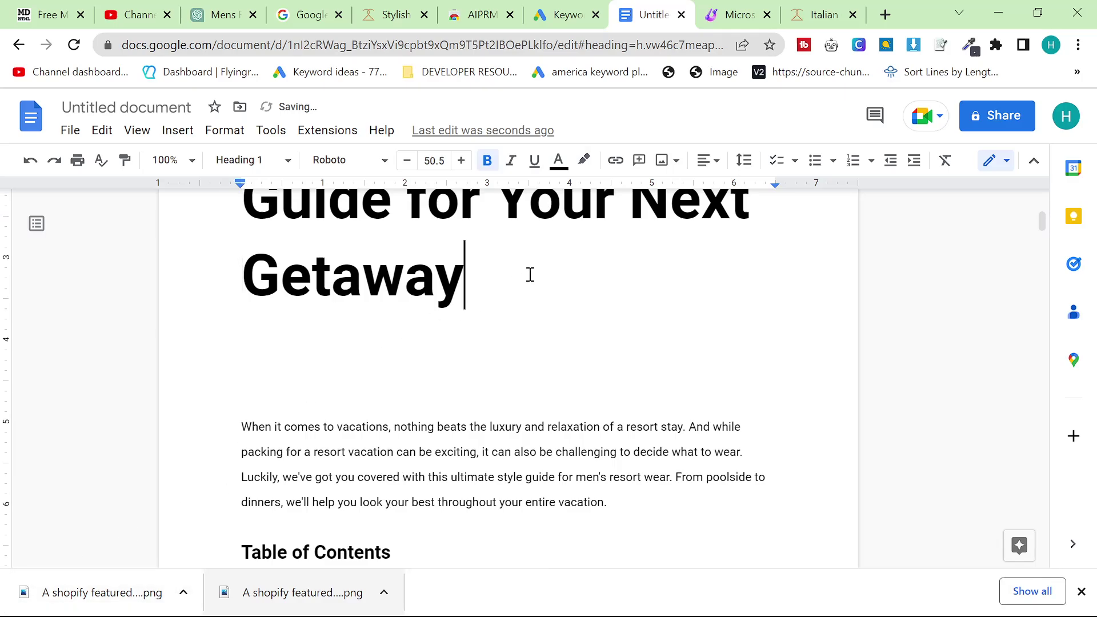
key("Return")
left_click_drag(132, 608, 286, 316)
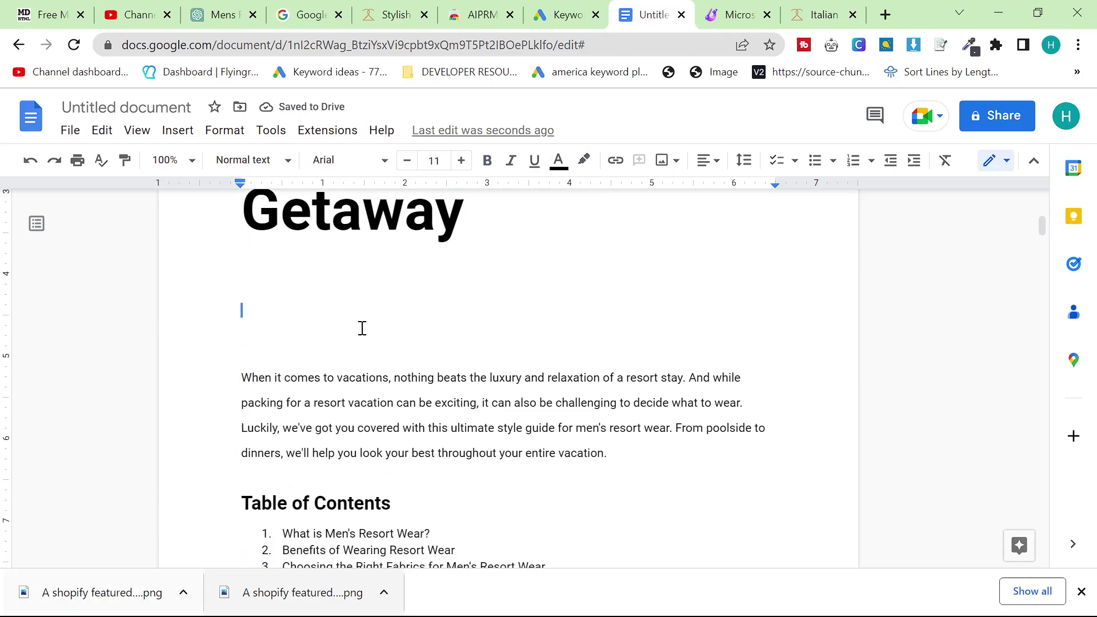
Cut the title, image, introduction and table of contents, clearing the leftover list numbering
scroll(534, 421, "down", 10)
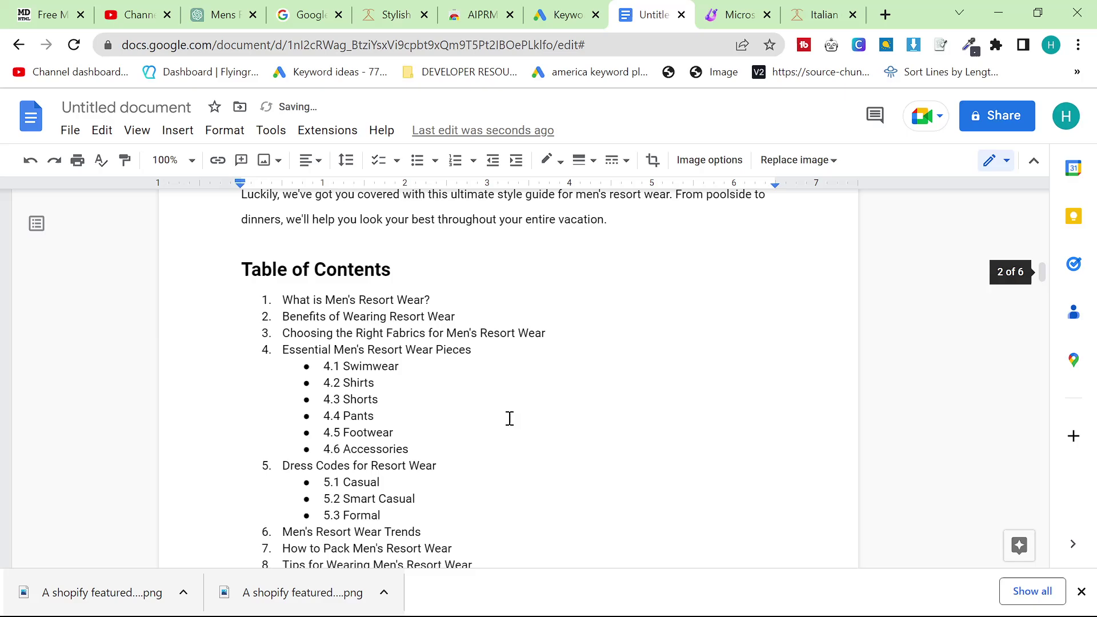
scroll(549, 465, "up", 8)
left_click(549, 466)
scroll(527, 465, "down", 10)
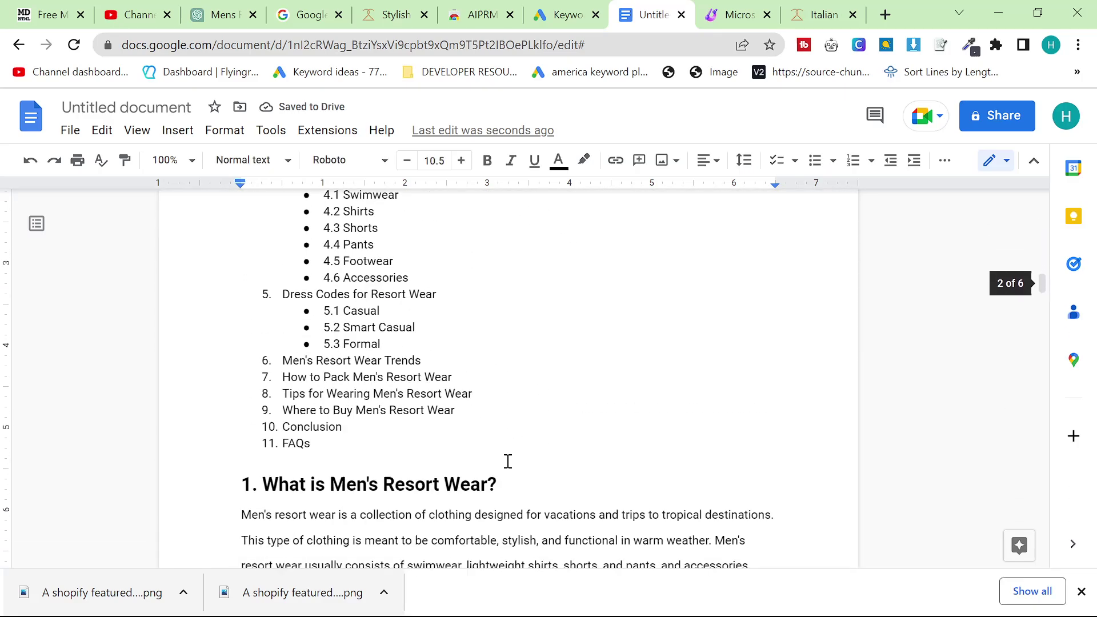
left_click_drag(343, 361, 223, 181)
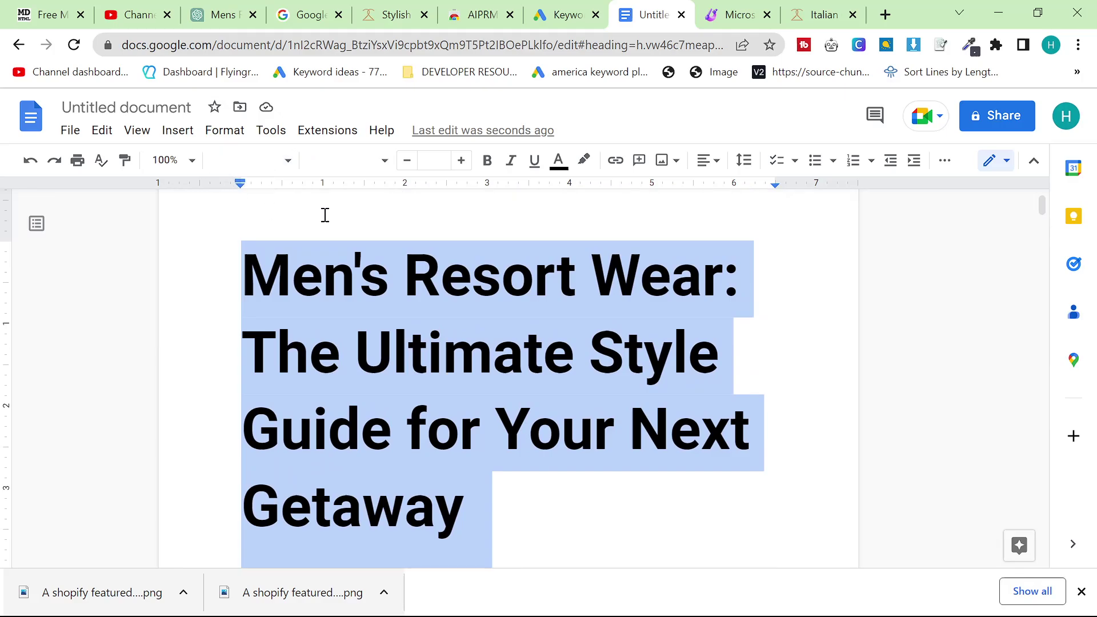
key("BackSpace")
key("BackSpace")
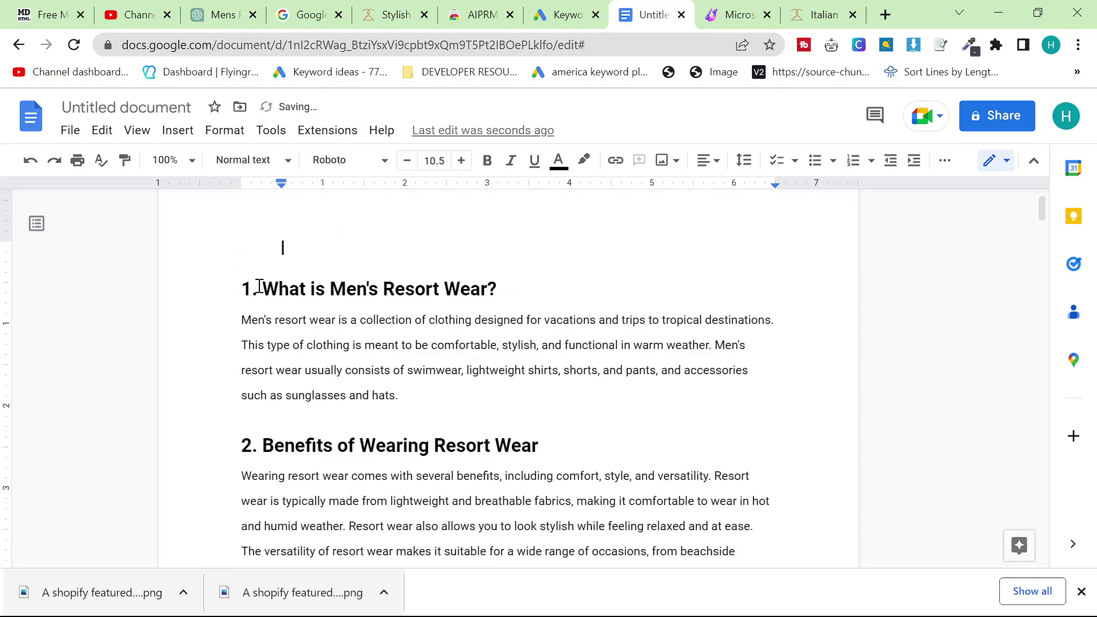
key("BackSpace")
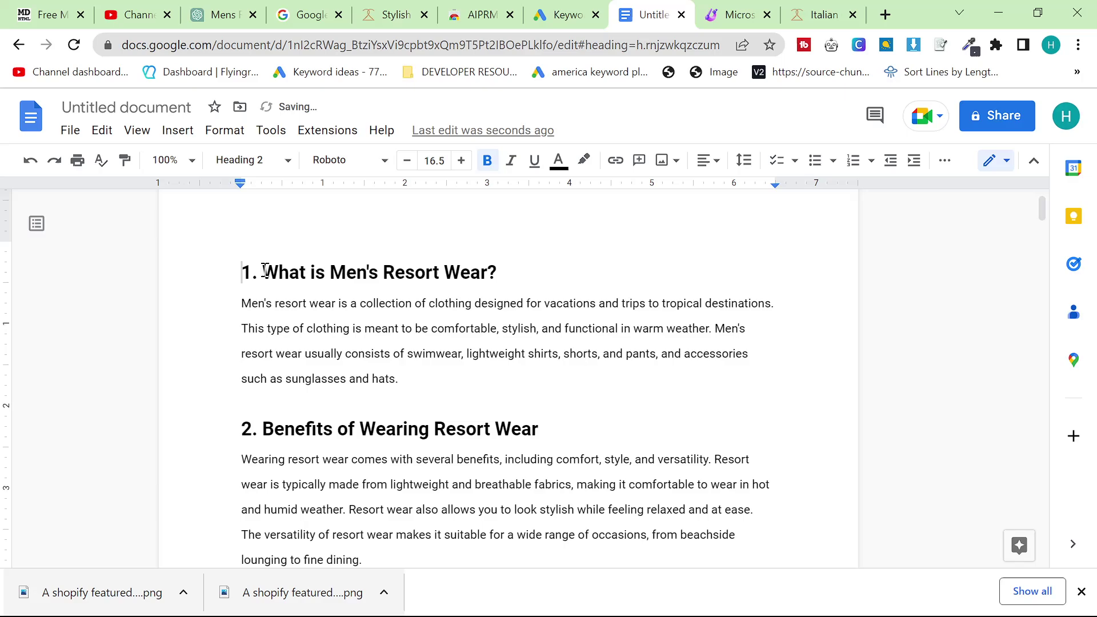
left_click(21, 122)
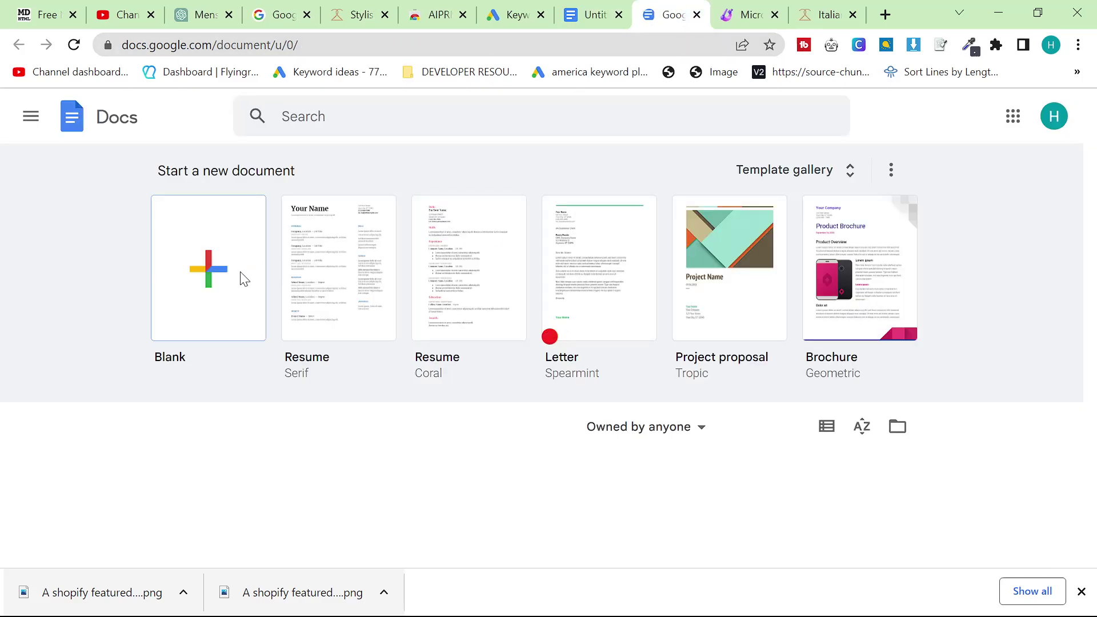
Paste the cut opening section into a new blank document, then return to the original article
left_click(244, 279)
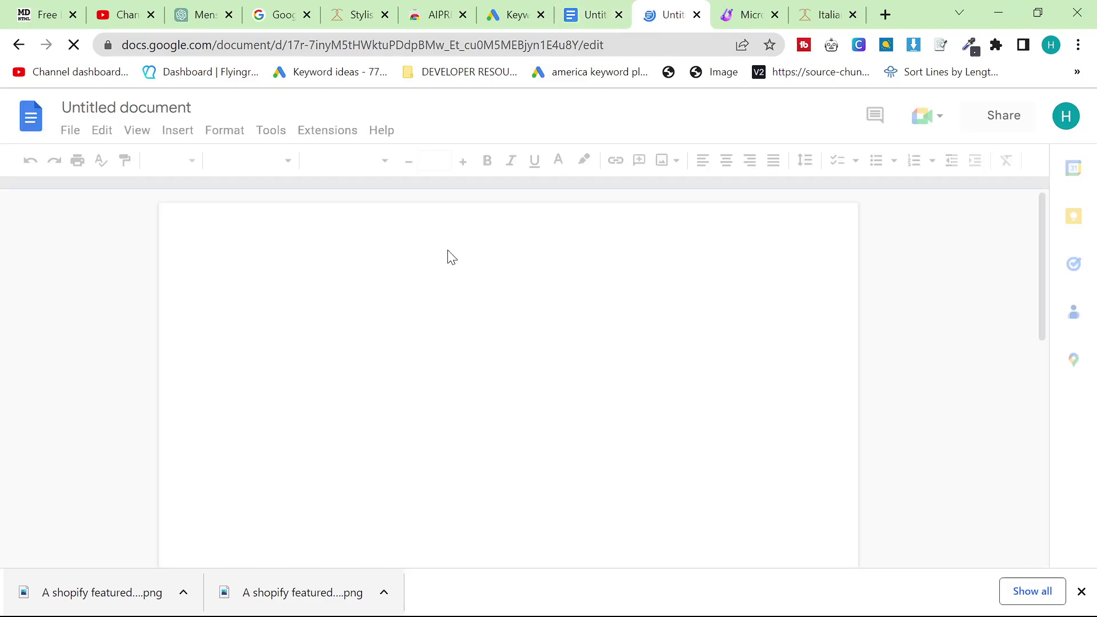
key("ctrl+v")
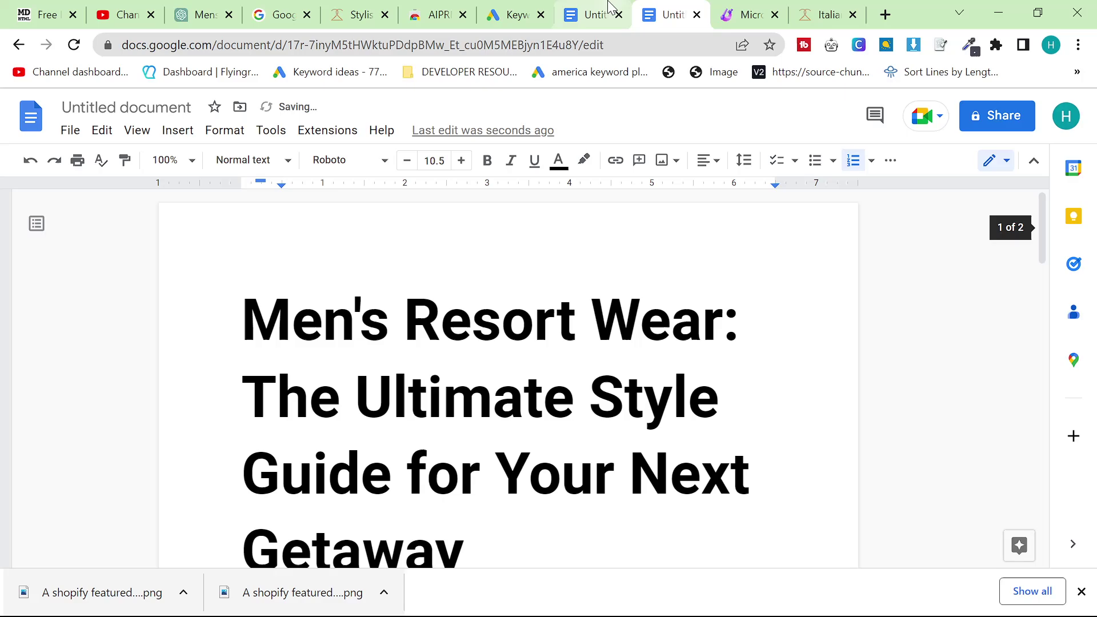
left_click(594, 14)
scroll(343, 343, "down", 15)
scroll(377, 369, "down", 20)
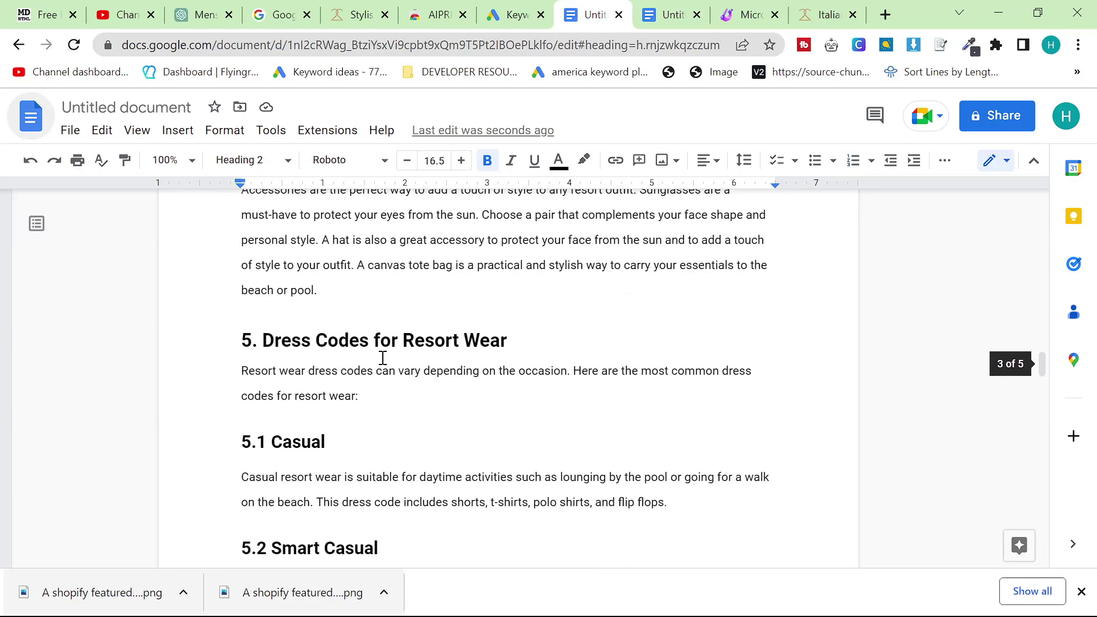
scroll(319, 172, "down", 10)
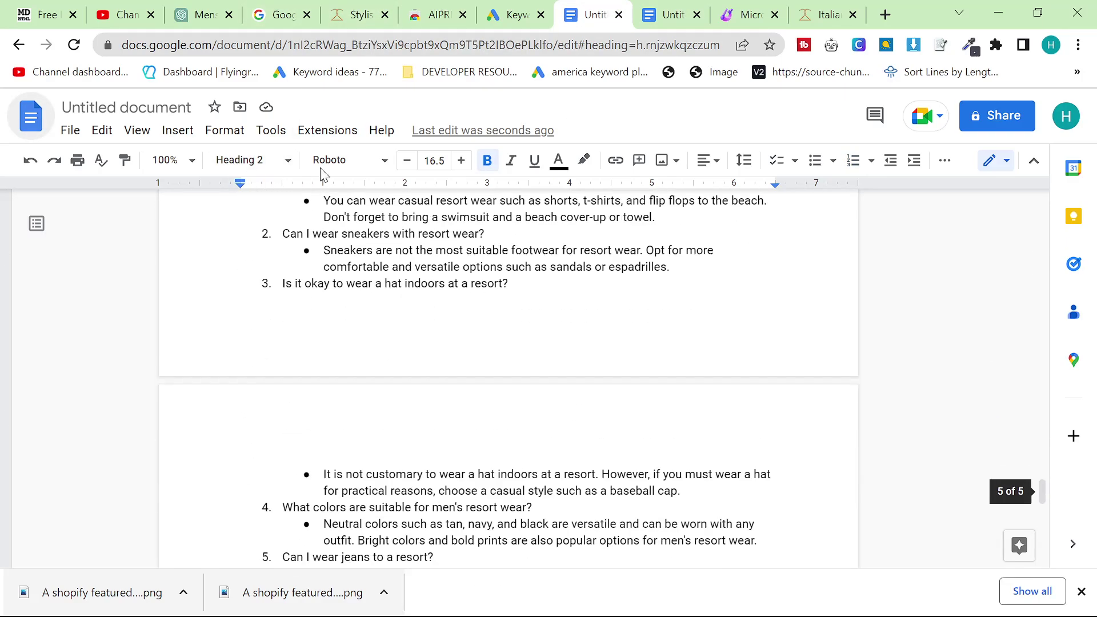
scroll(318, 172, "up", 10)
Ask ChatGPT for a paragraph on Kiton, Cesare Attolini, Santoni and KNT, then select its reply
left_click_drag(206, 15, 537, 6)
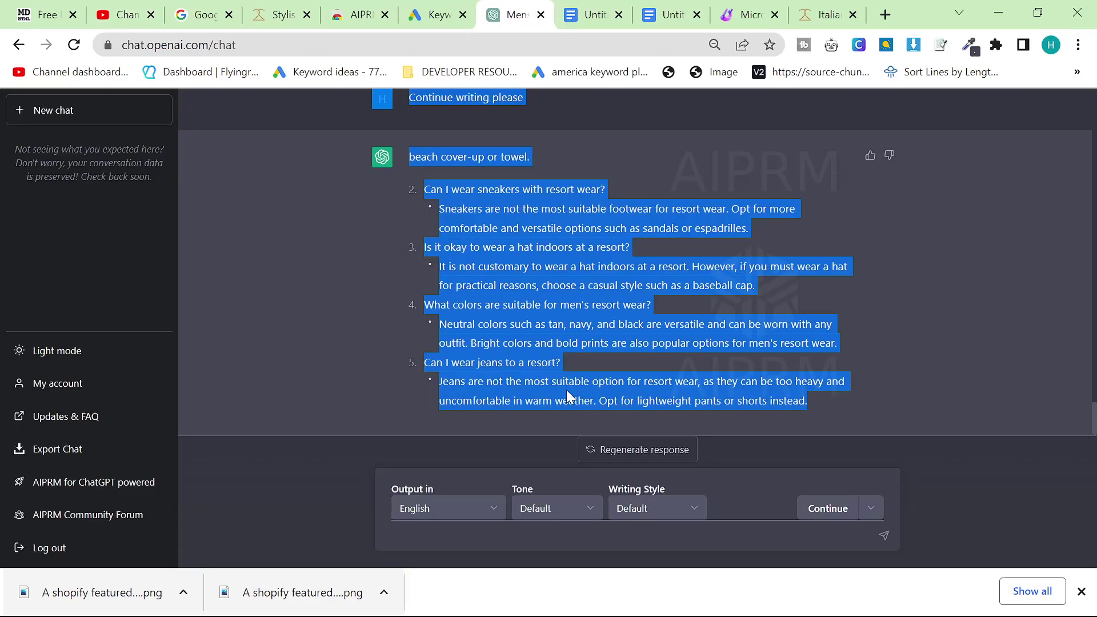
scroll(503, 434, "up", 4)
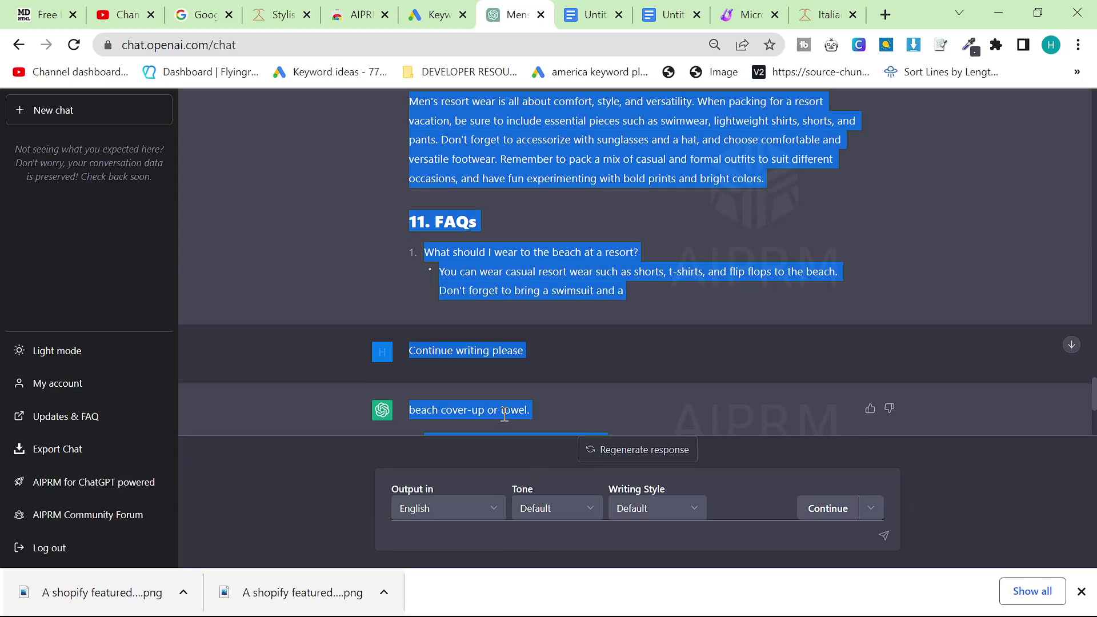
scroll(497, 440, "down", 2)
scroll(492, 446, "up", 9)
scroll(481, 454, "down", 5)
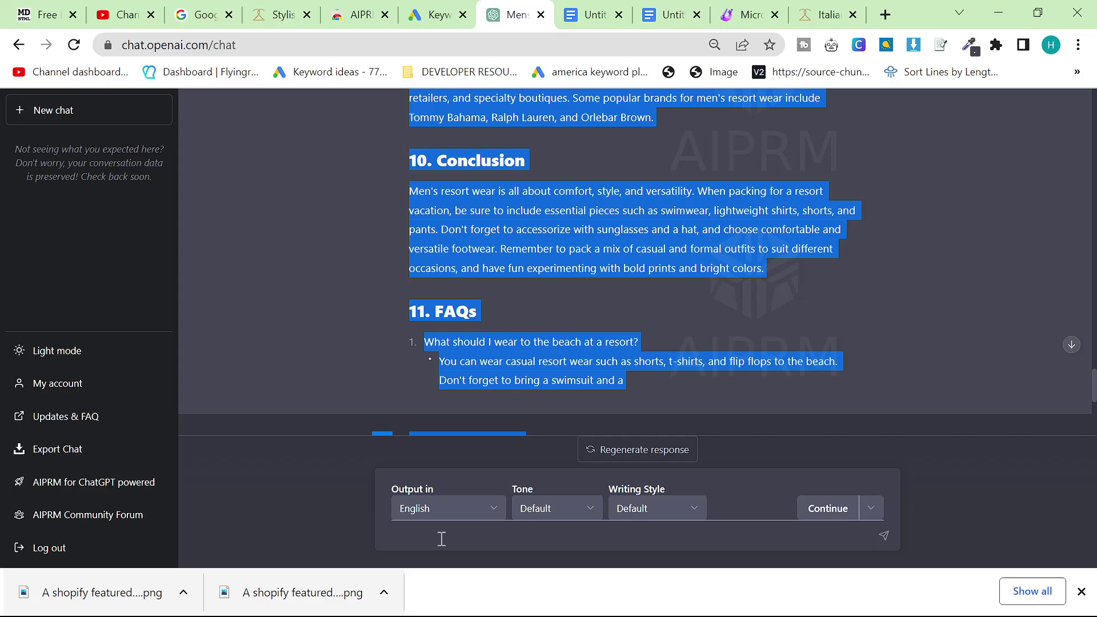
left_click(441, 536)
scroll(448, 343, "down", 8)
type("A")
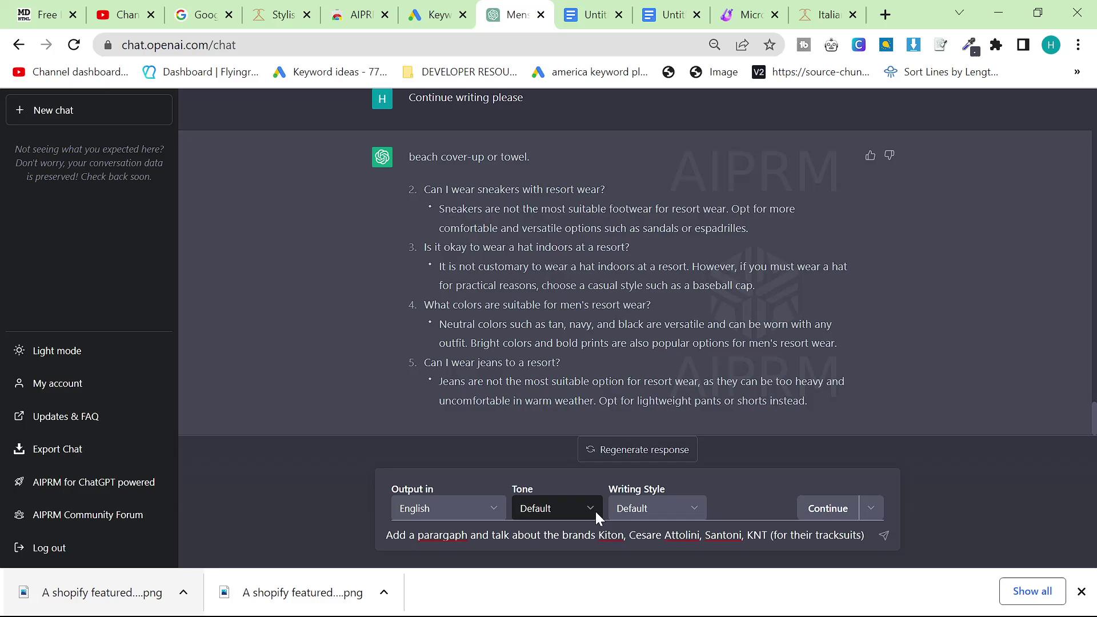
key("Return")
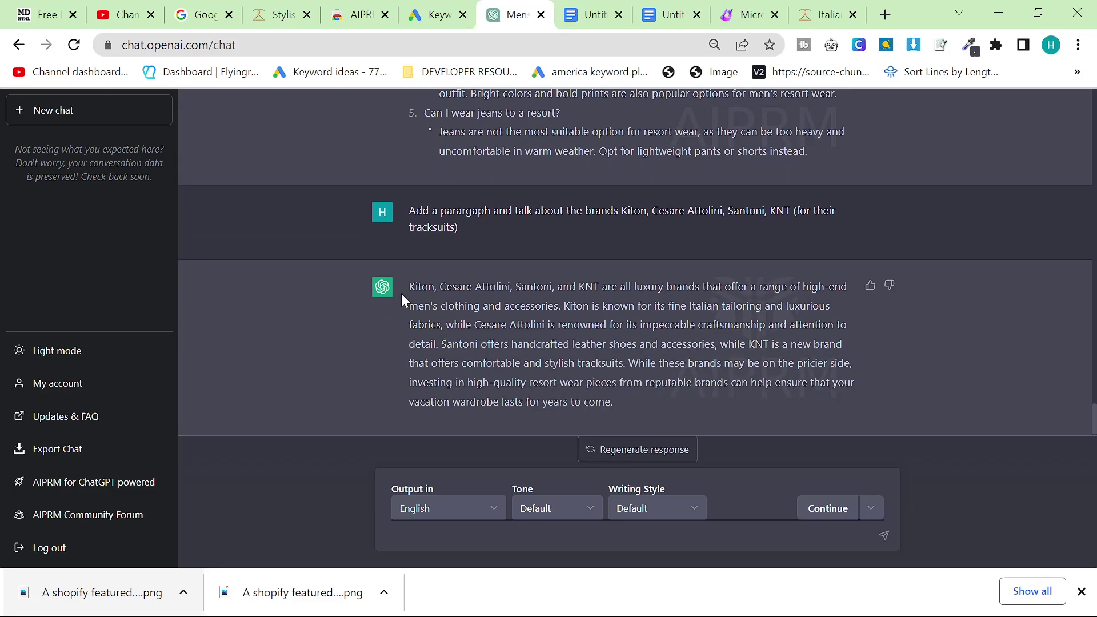
left_click_drag(402, 295, 633, 404)
key("ctrl+c")
Renumber the Conclusion heading from 10 to 11
left_click(588, 14)
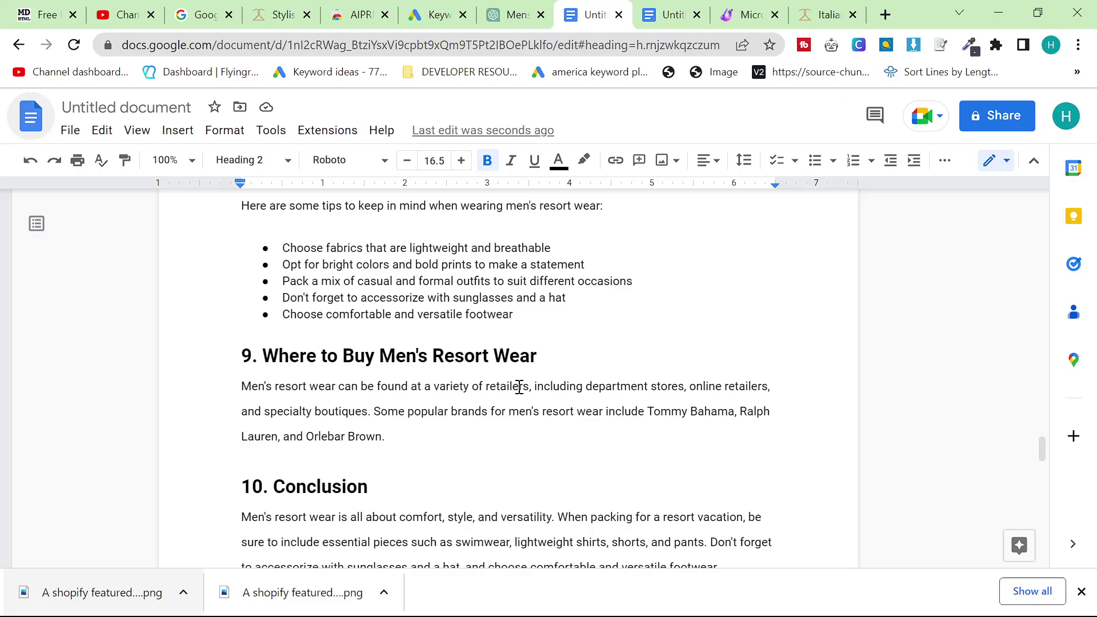
scroll(461, 409, "down", 5)
scroll(457, 454, "up", 3)
left_click(443, 352)
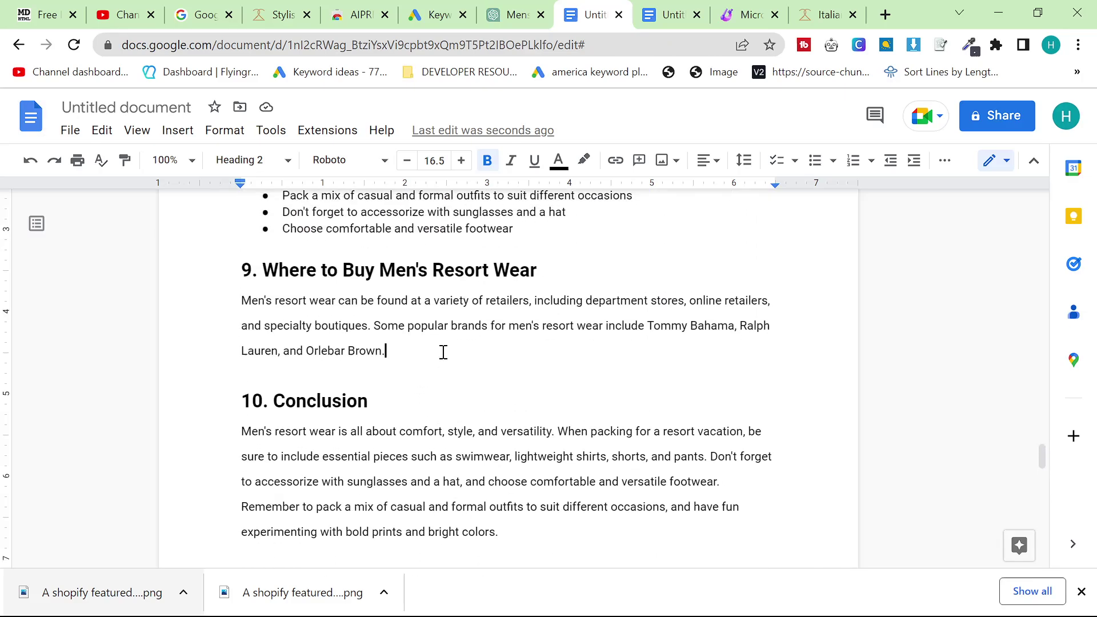
left_click(266, 402)
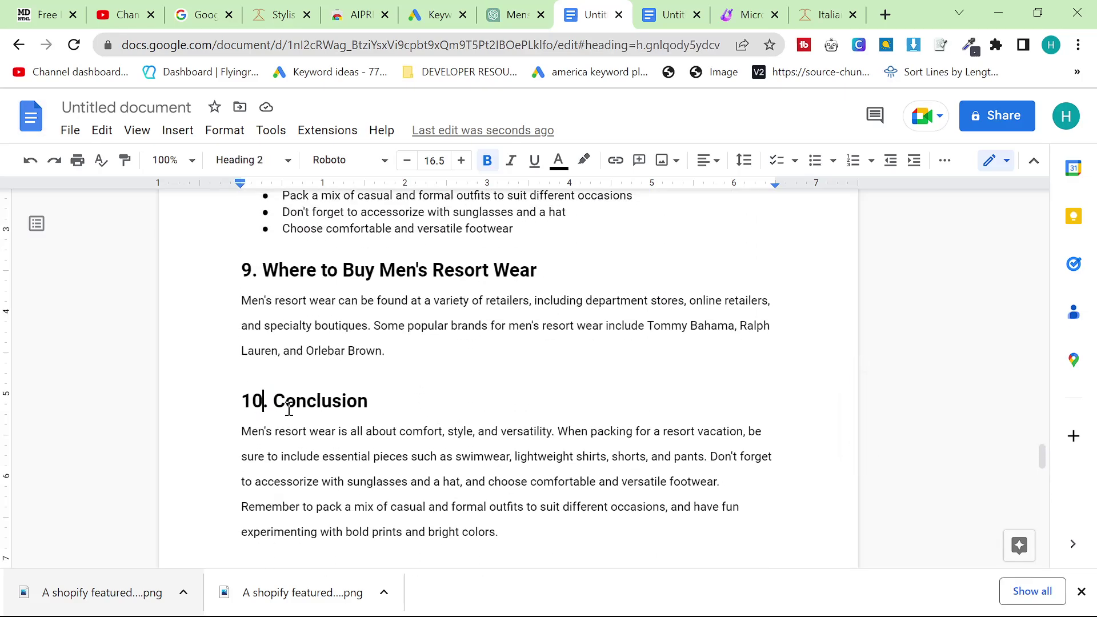
key("BackSpace")
type("1")
Replace section 9's old brands sentence with the pasted Kiton, Cesare Attolini, Santoni and KNT paragraph
left_click(436, 345)
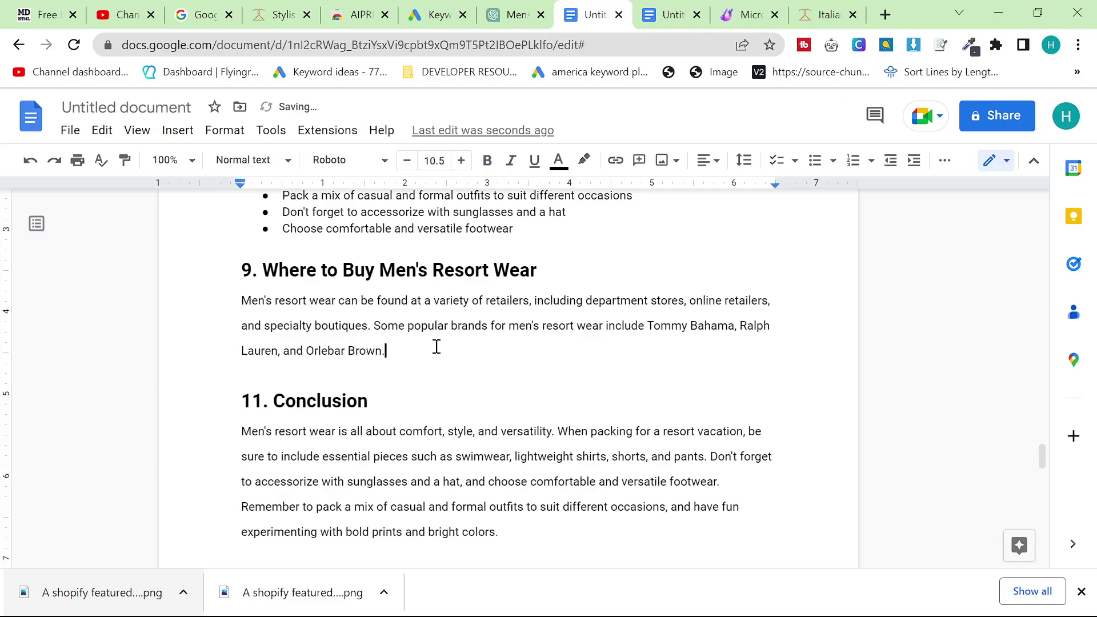
key("Return")
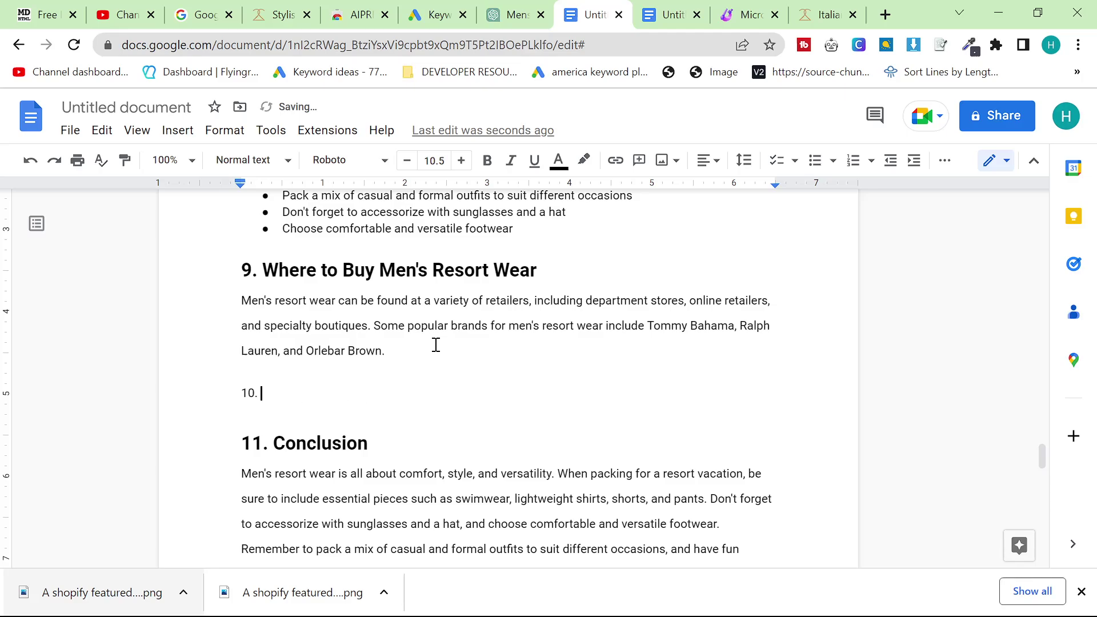
key("BackSpace")
left_click_drag(418, 350, 379, 320)
key("BackSpace")
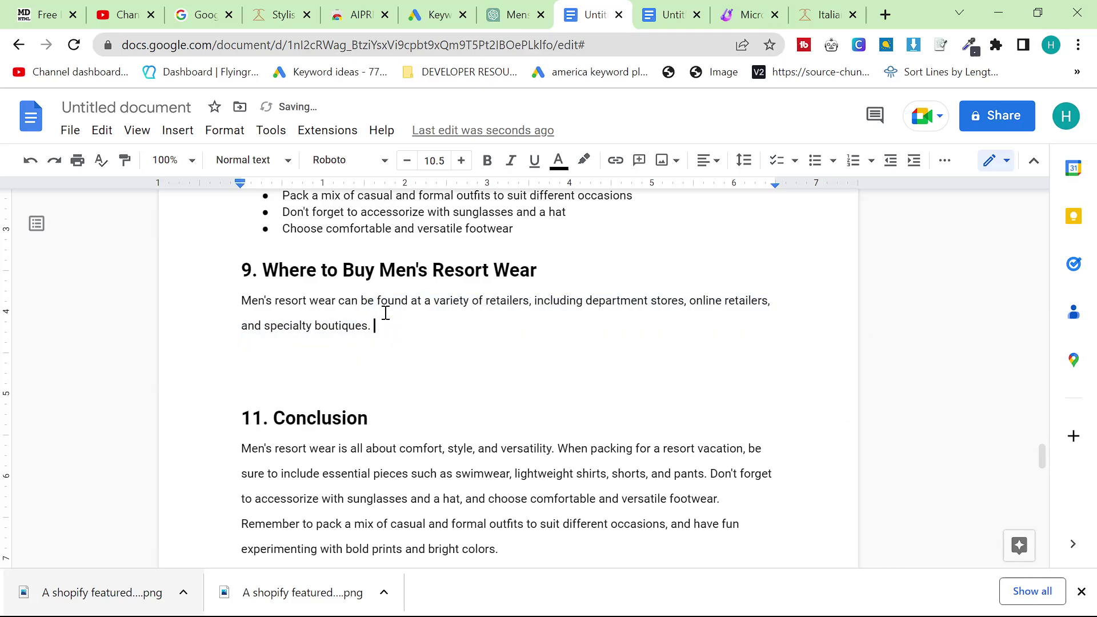
key("ctrl+v")
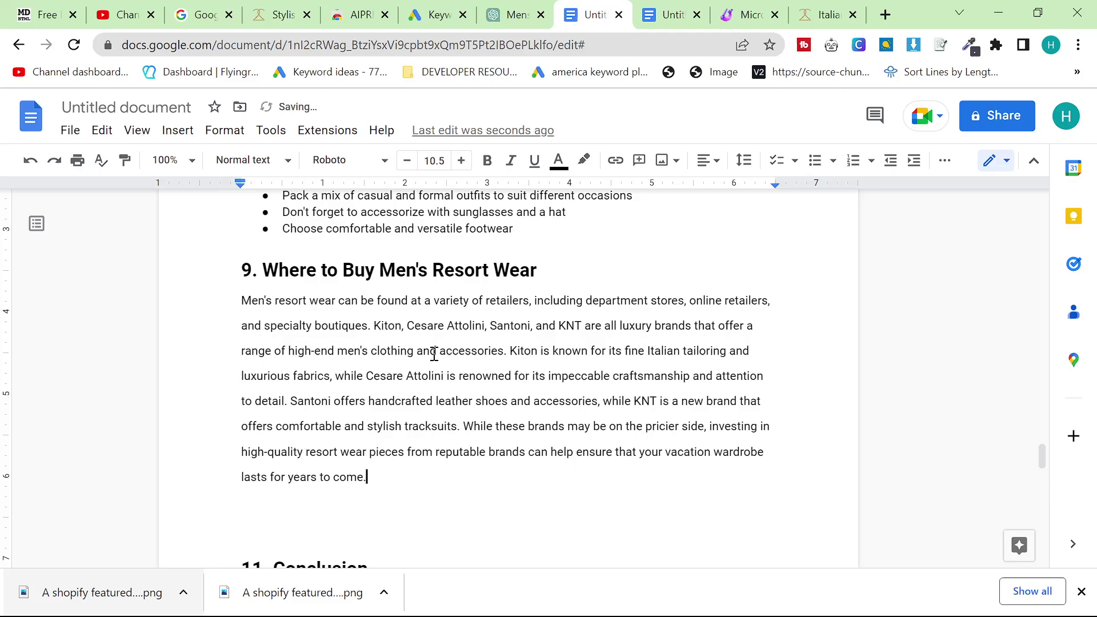
scroll(433, 485, "down", 2)
scroll(445, 457, "up", 20)
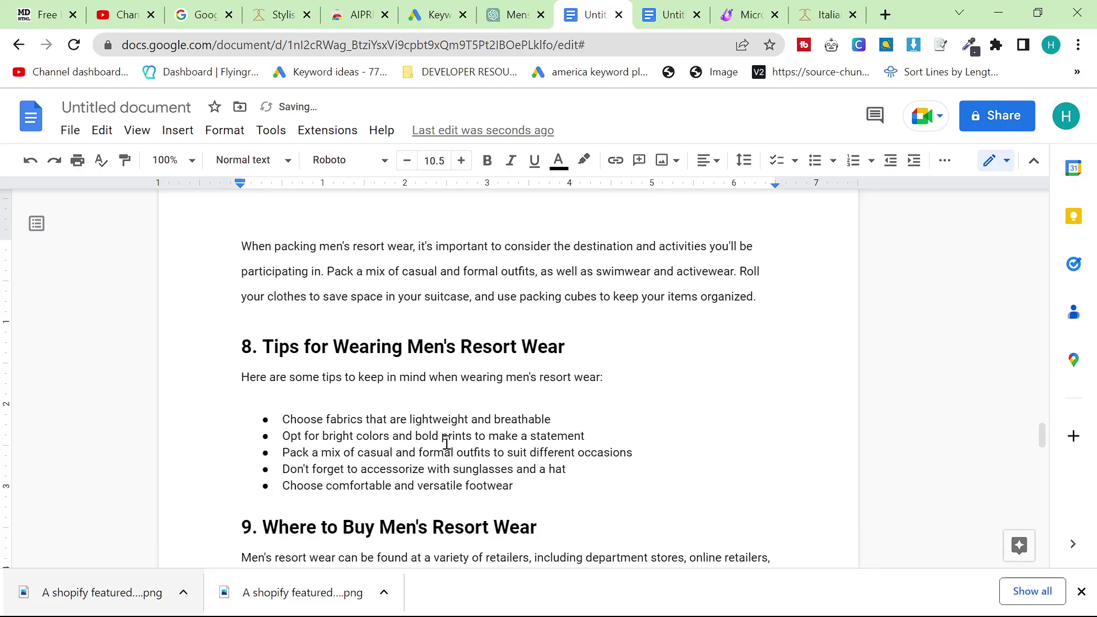
key("ctrl+a")
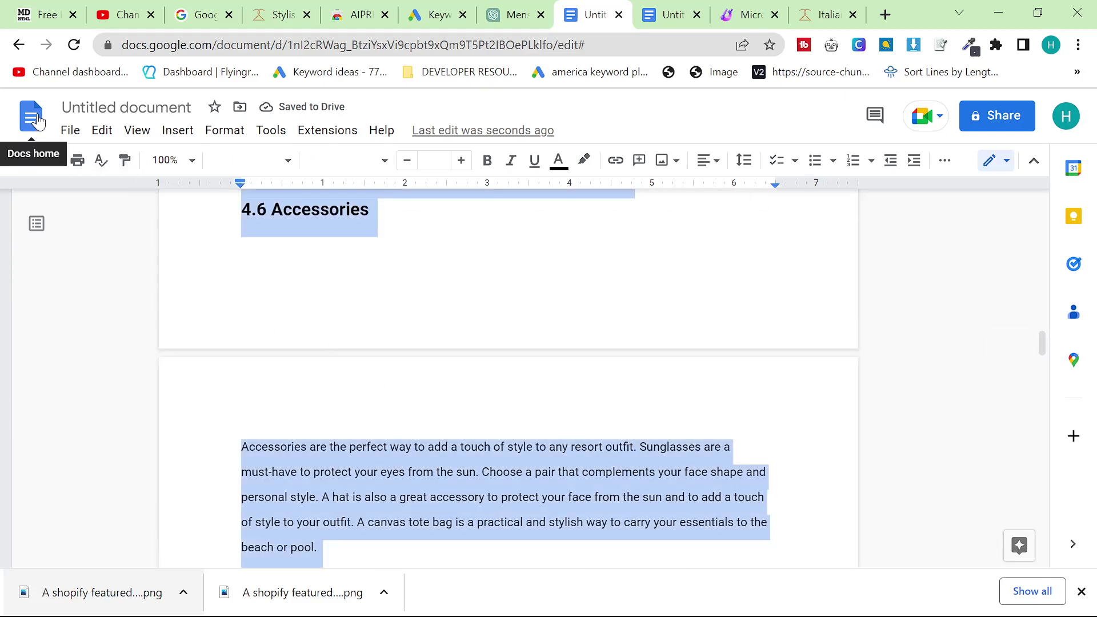
Open Auto Keyword Filler v2 from Docs home and make an editable copy via File > Make a copy
left_click(37, 121)
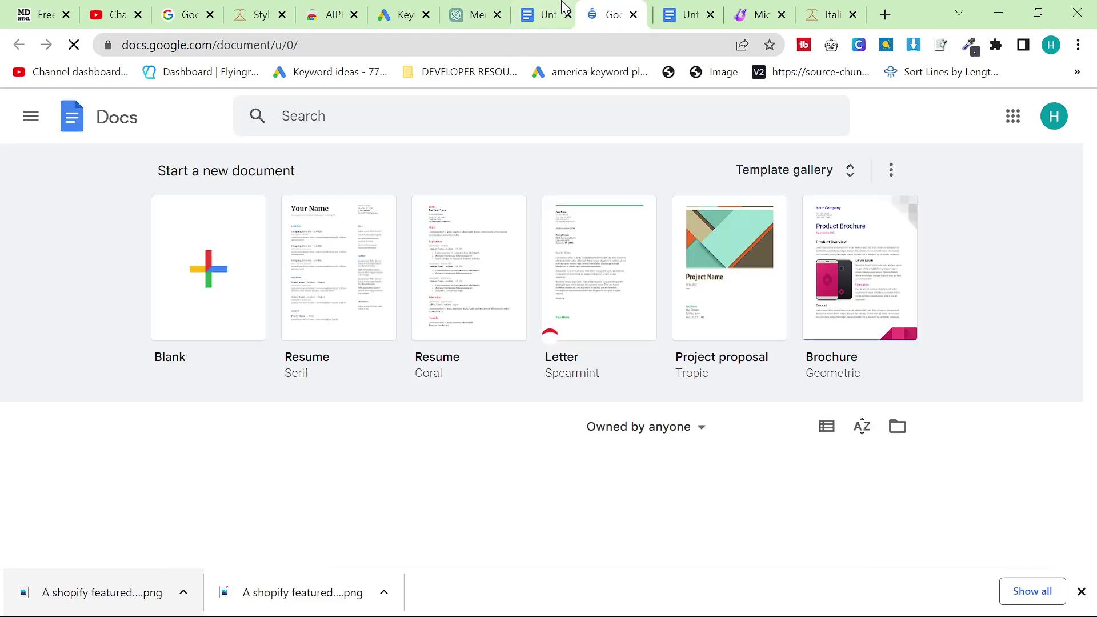
scroll(366, 369, "down", 3)
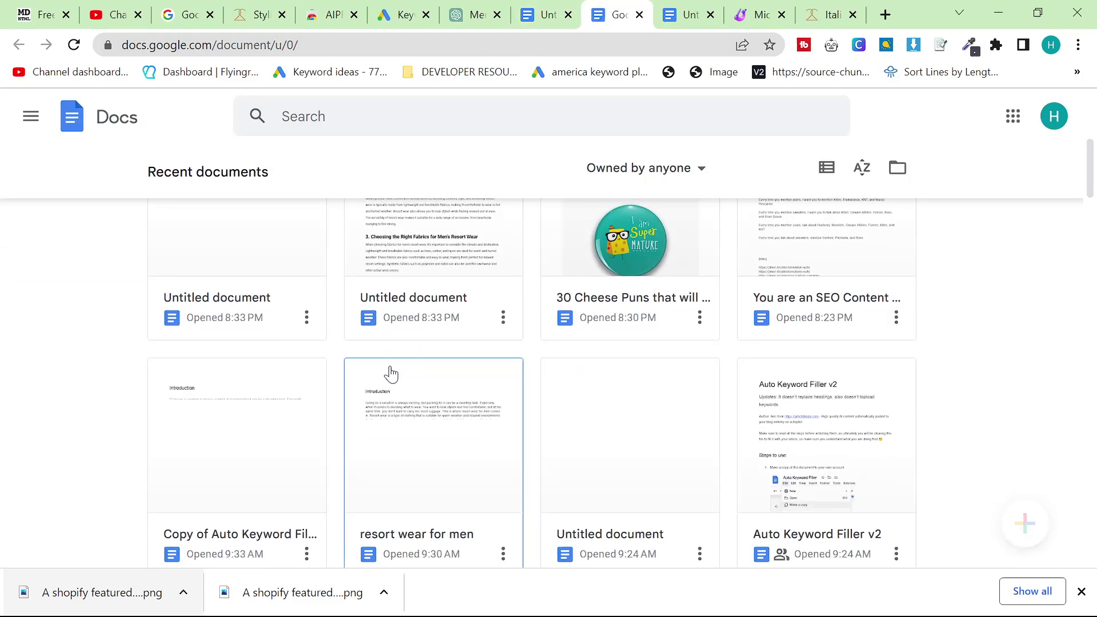
scroll(400, 377, "down", 5)
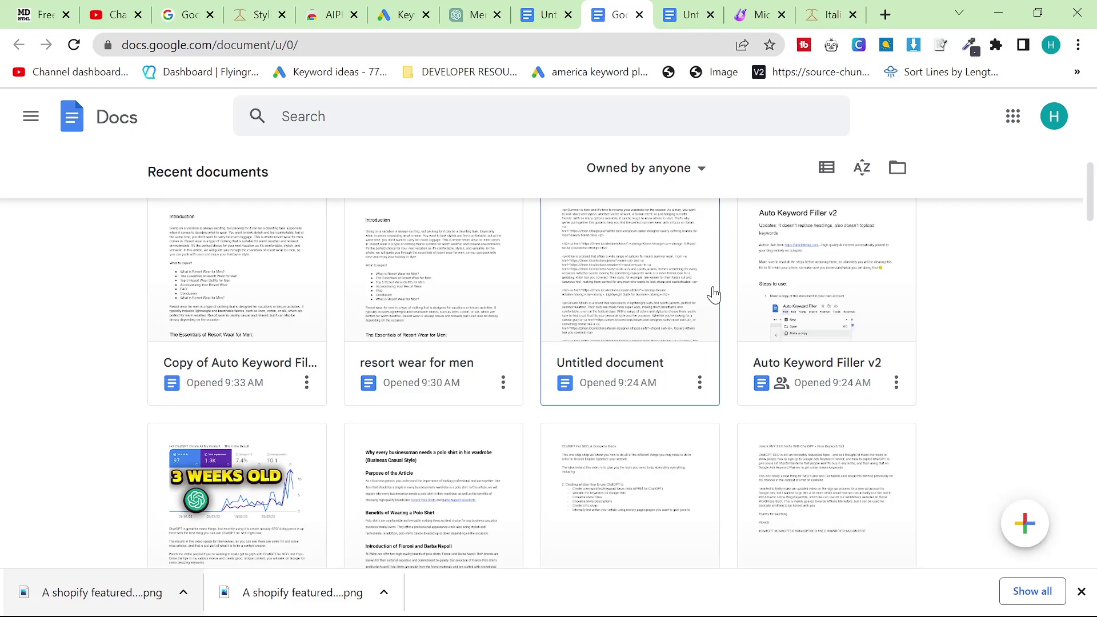
left_click(806, 259)
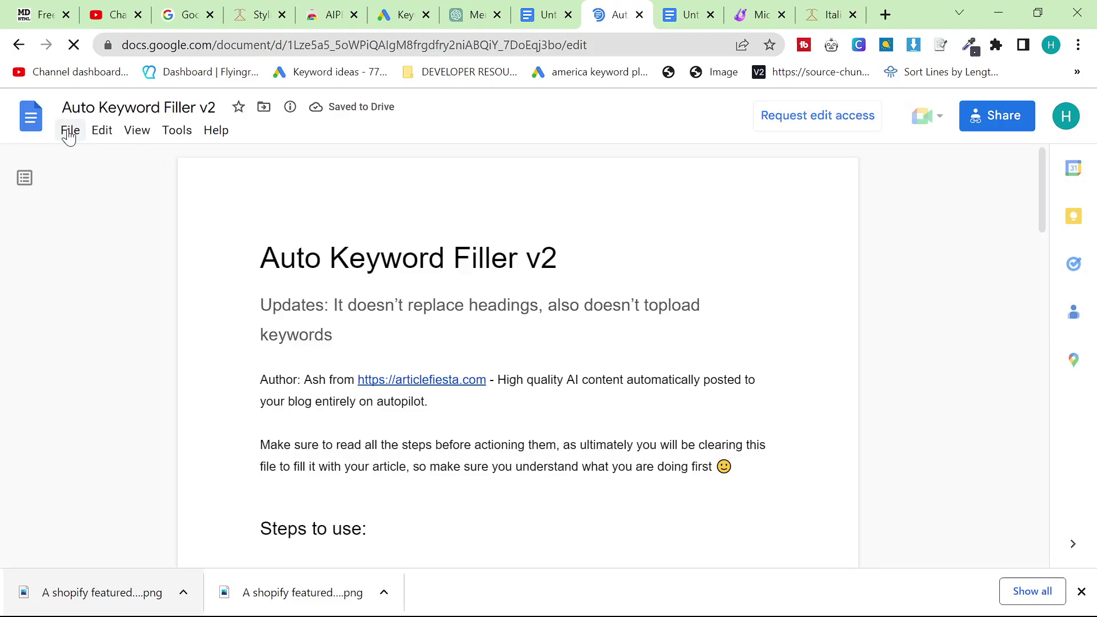
left_click(70, 130)
mouse_move(179, 265)
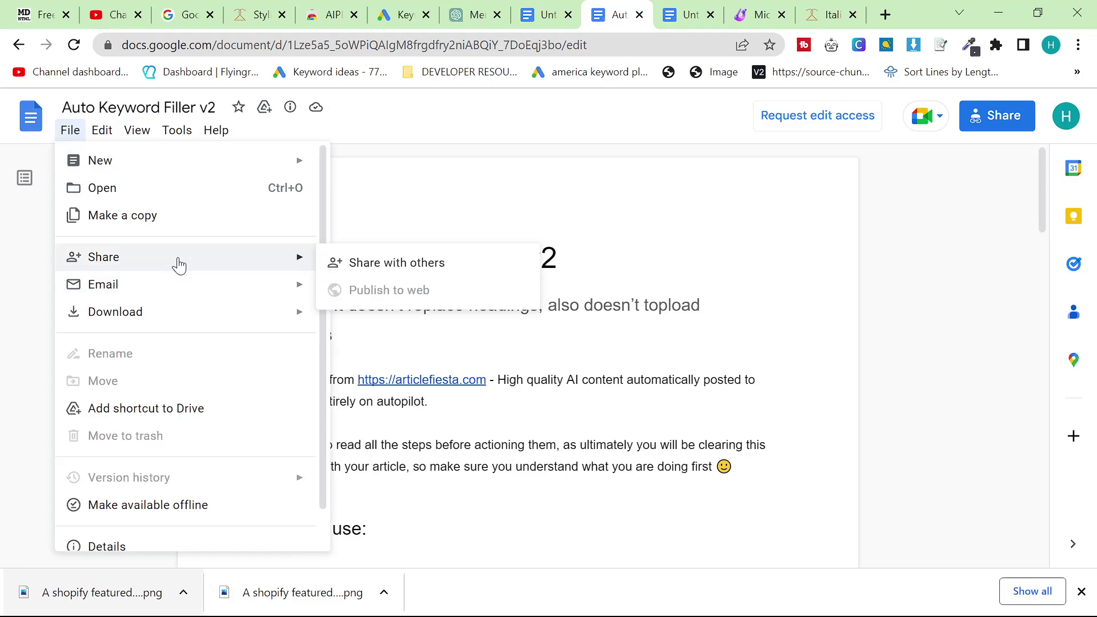
left_click(175, 215)
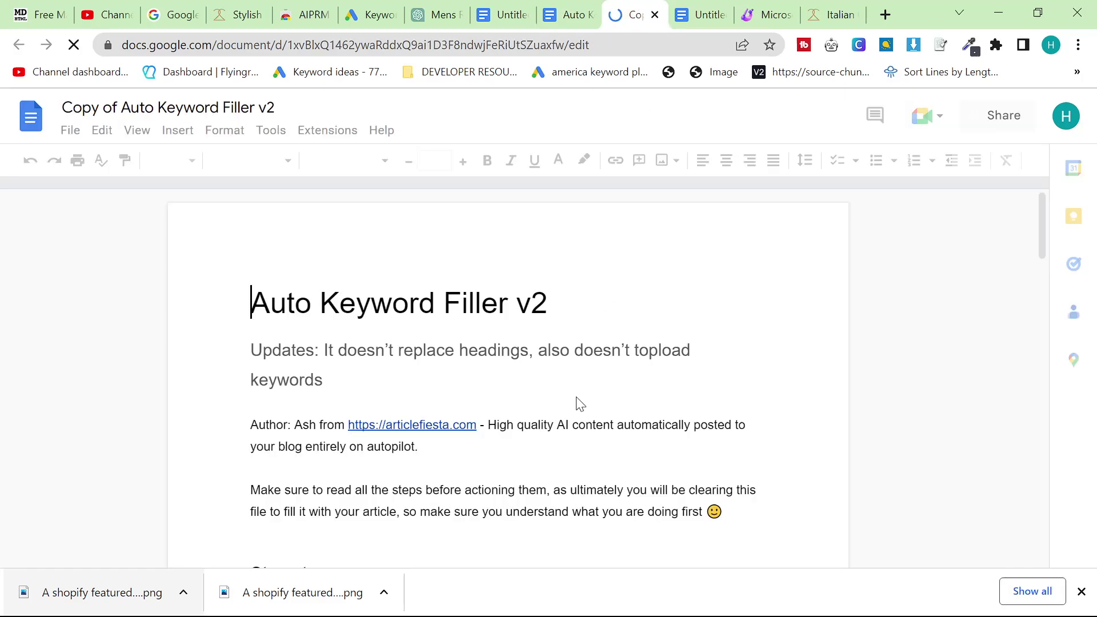
Replace the copy's instruction text with the pasted men's resort wear article
key("ctrl+a")
key("BackSpace")
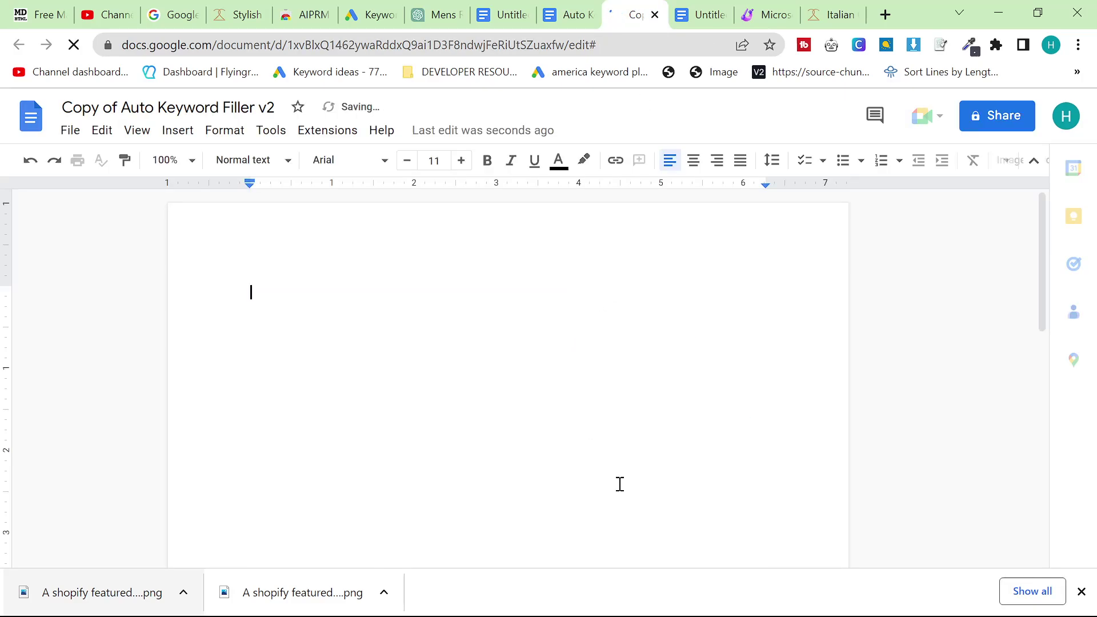
key("ctrl+v")
Scroll to the top and open the Add Keywords To Docs From Sheet script via Extensions
scroll(471, 387, "up", 15)
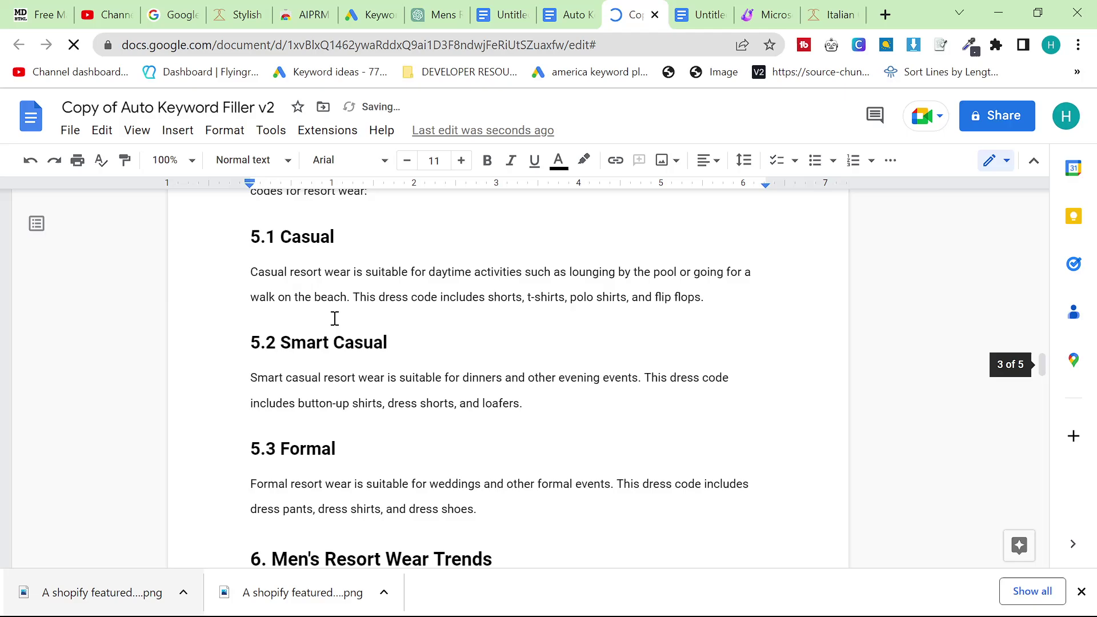
scroll(350, 284, "up", 10)
left_click(271, 130)
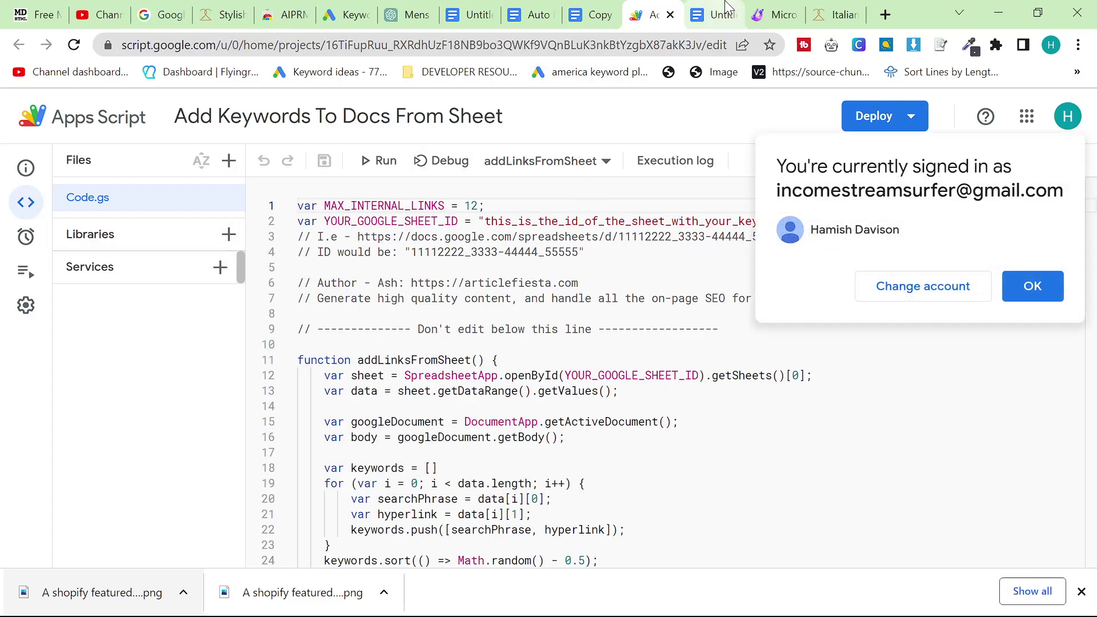
Go to Google Sheets by entering 'sheets' in a tab's address bar
left_click(712, 14)
left_click(636, 44)
type("s")
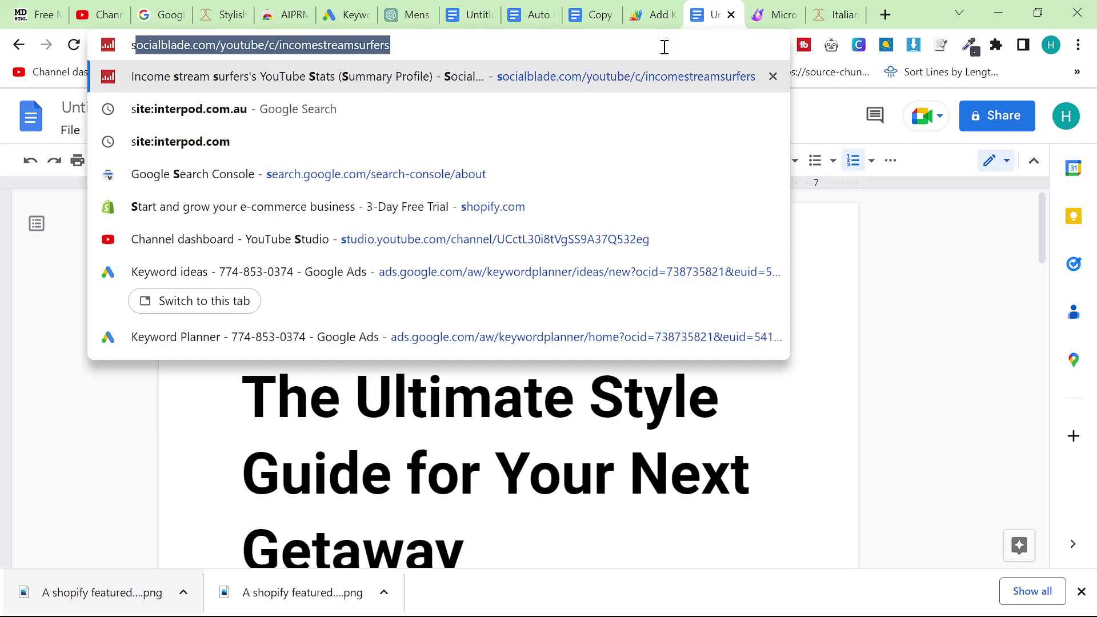
key("ctrl+Tab")
left_click(639, 37)
type("shee")
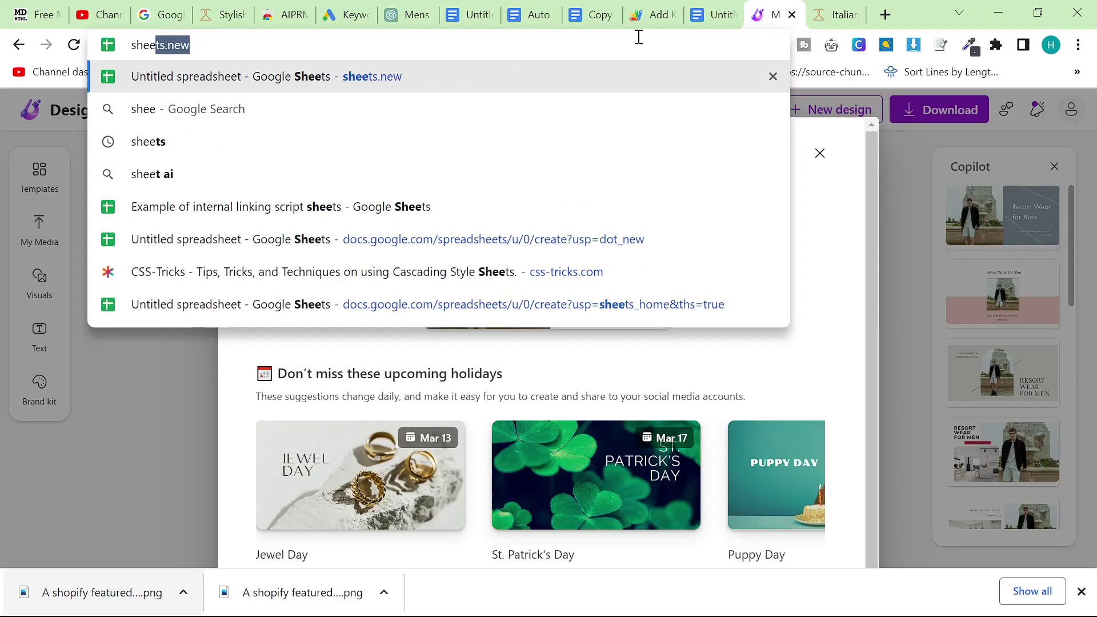
key("Return")
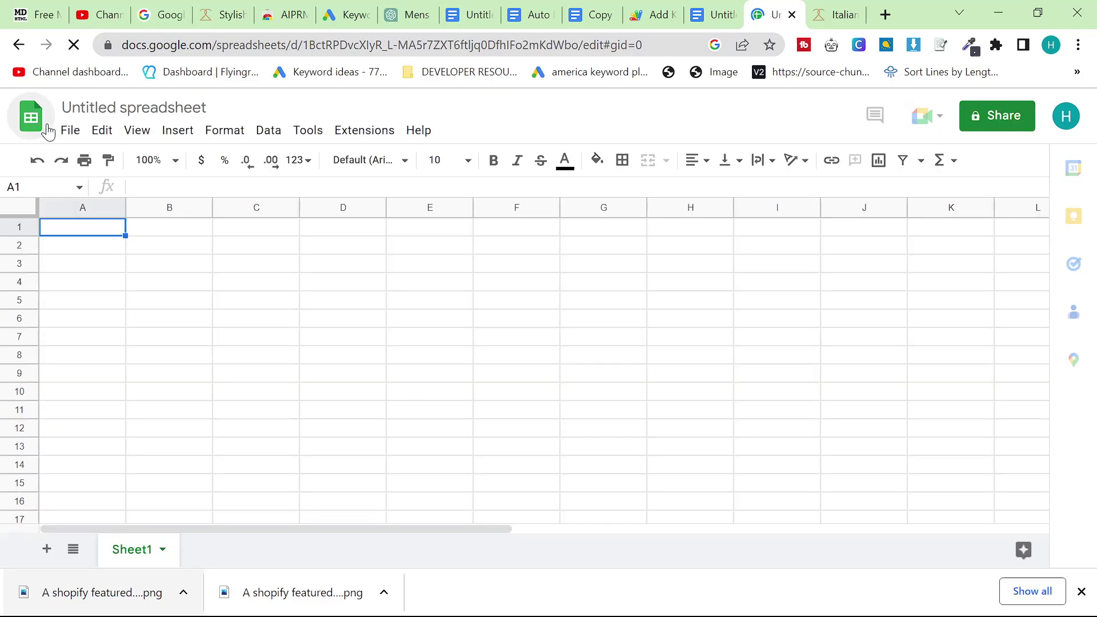
Search the Sheets home file list for '2m' and open the '2men keywotrds' spreadsheet
left_click(30, 117)
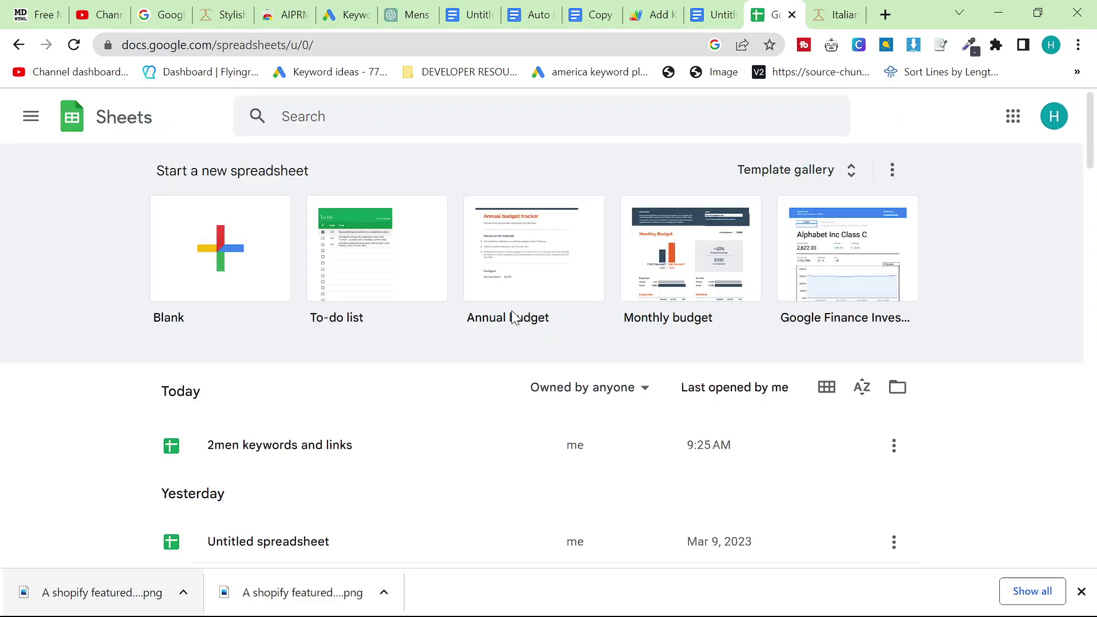
scroll(490, 313, "down", 5)
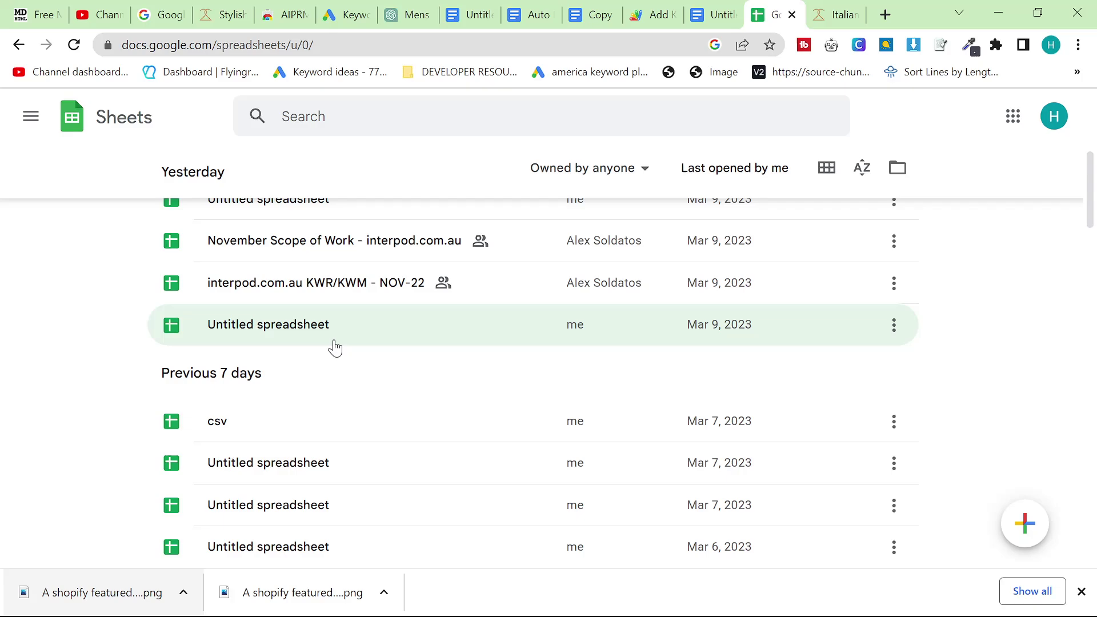
scroll(335, 349, "down", 3)
scroll(360, 352, "up", 3)
key("ctrl+f")
type("2men")
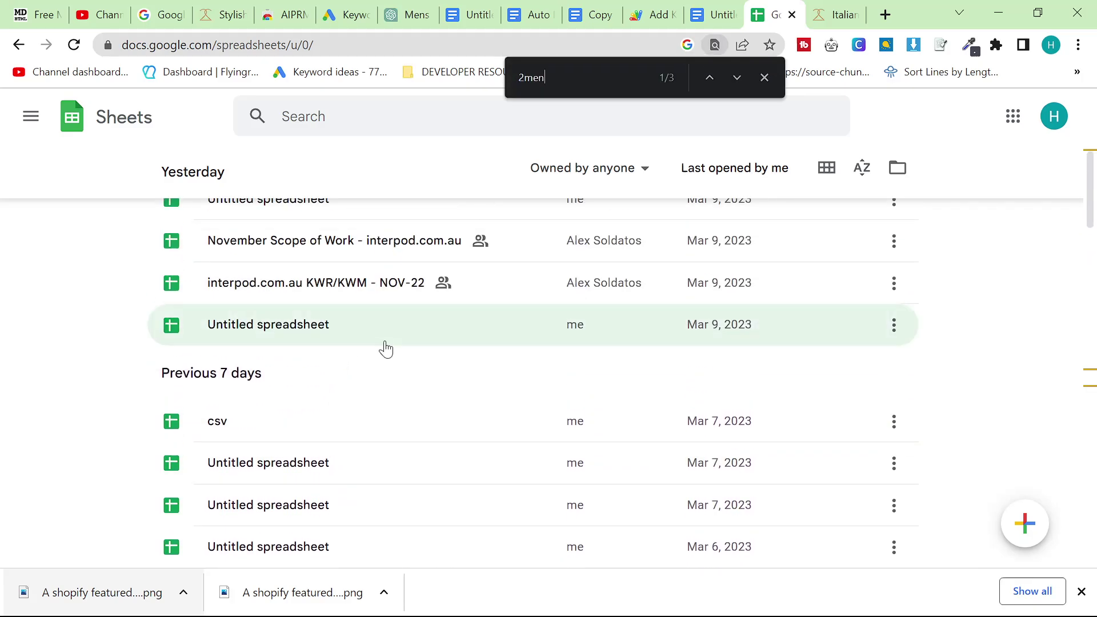
key("Return")
left_click(372, 327)
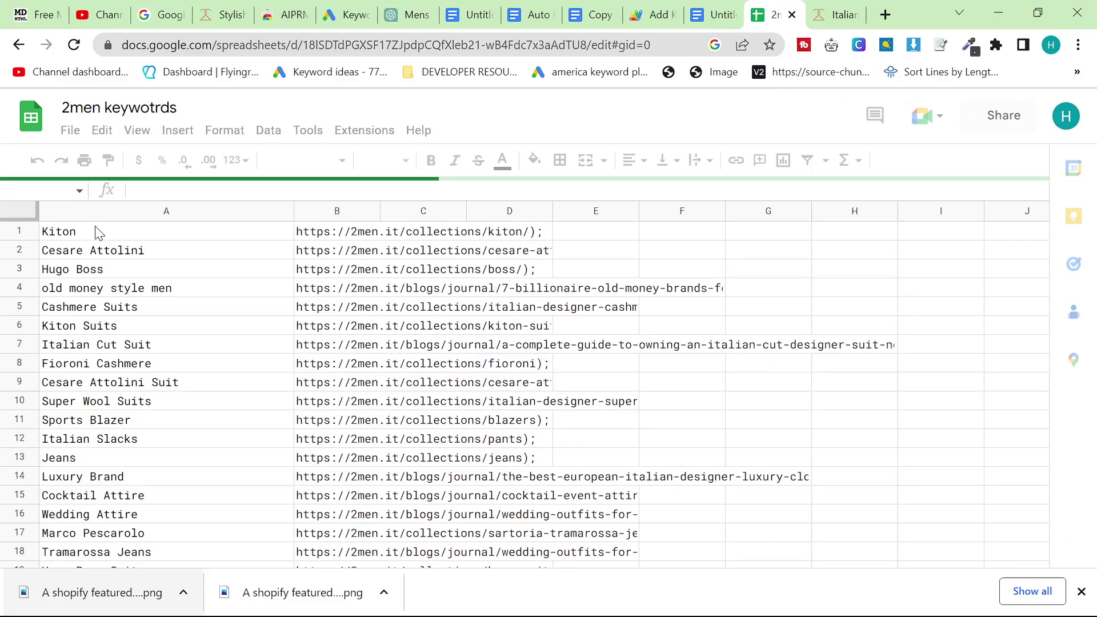
Look over the 2men keywotrds sheet's keywords and 2men.it link columns
scroll(160, 369, "down", 5)
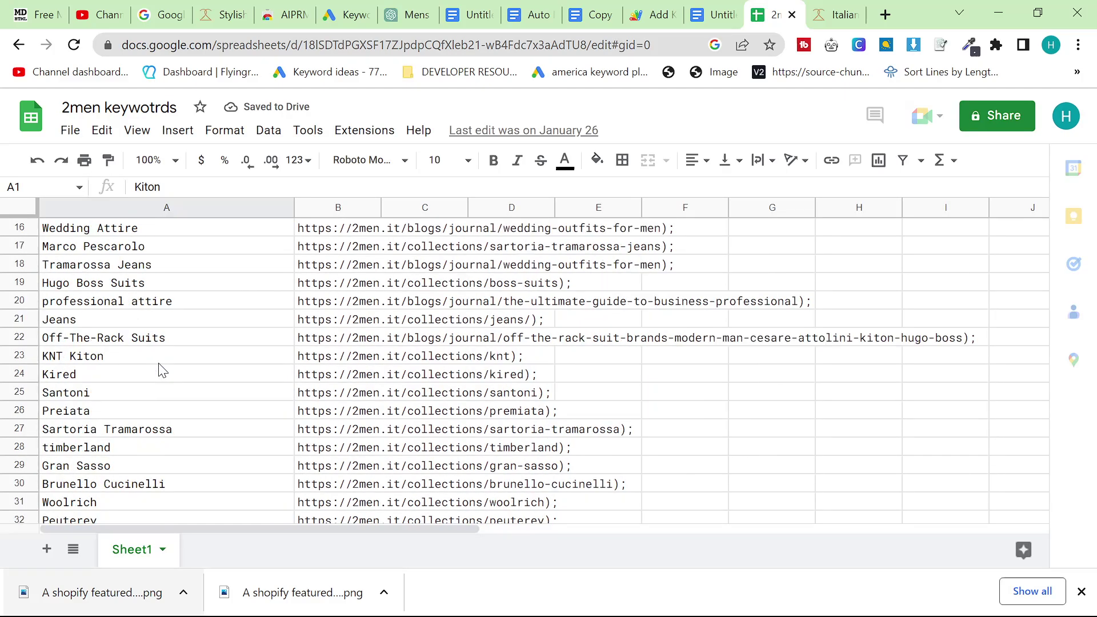
scroll(160, 368, "up", 5)
scroll(77, 233, "down", 15)
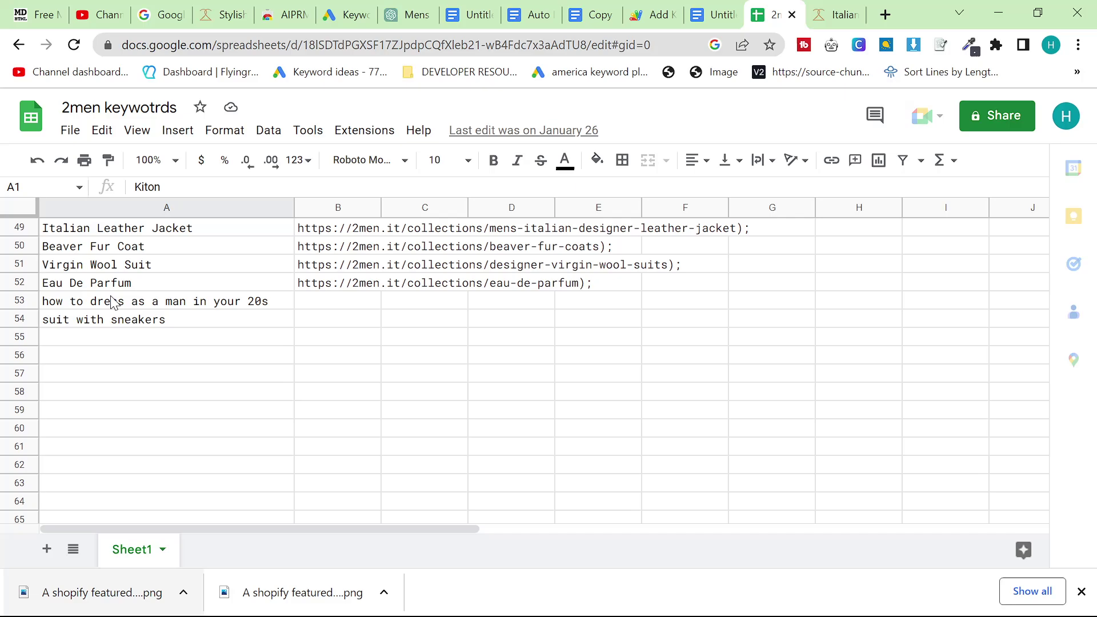
scroll(189, 331, "up", 13)
scroll(189, 331, "up", 4)
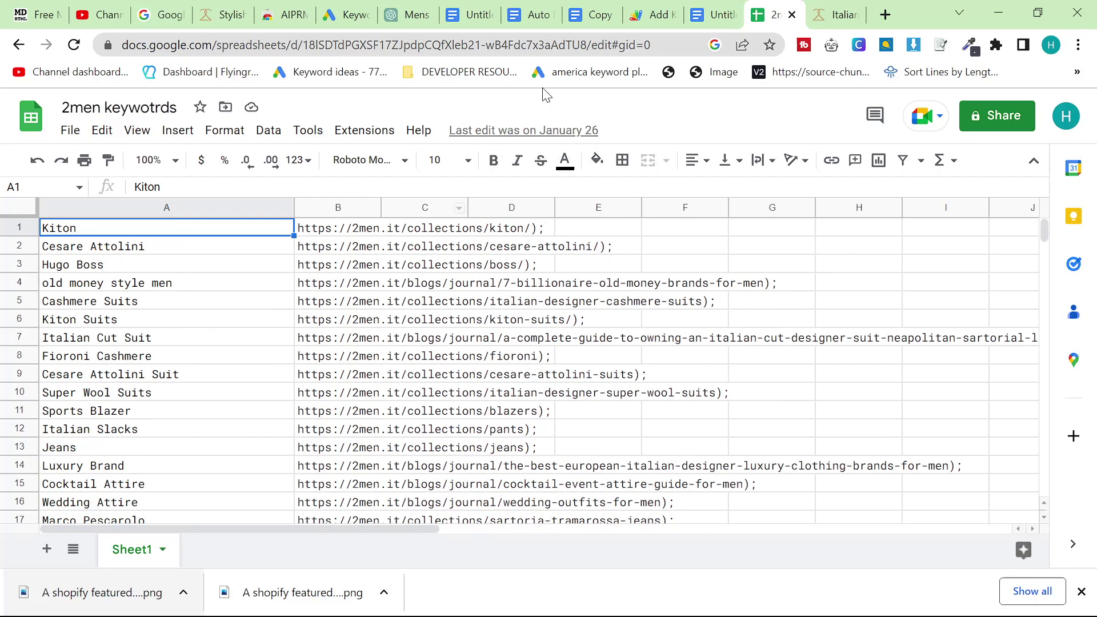
left_click(711, 14)
left_click(778, 15)
Copy the spreadsheet ID portion of the 2men keywotrds web address
left_click(369, 45)
double_click(512, 44)
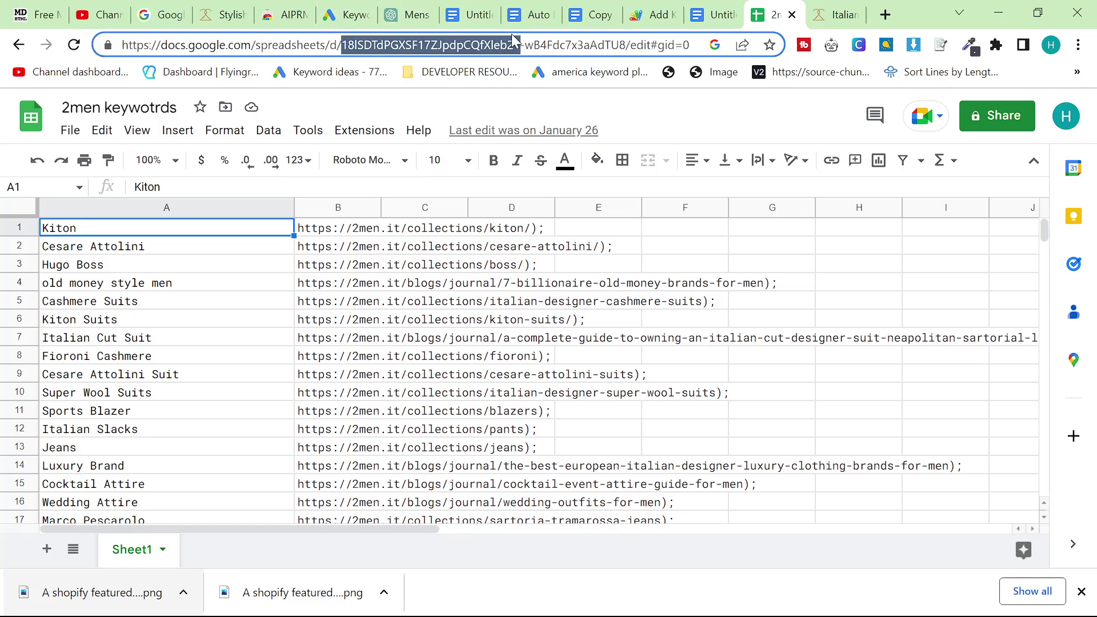
left_click(516, 45)
left_click_drag(627, 44, 353, 46)
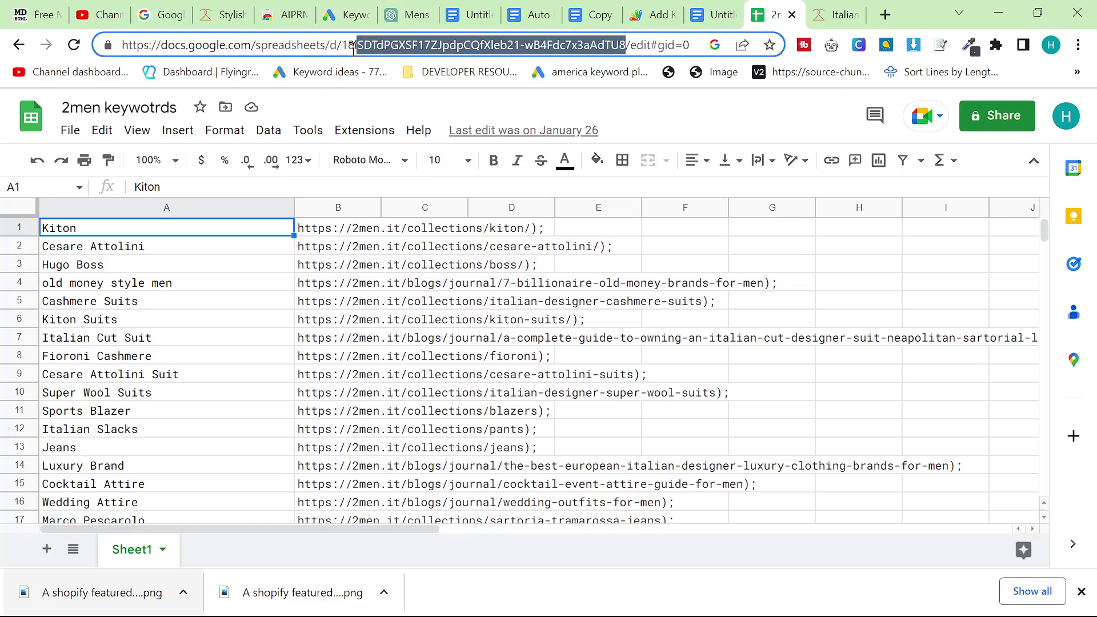
left_click(654, 14)
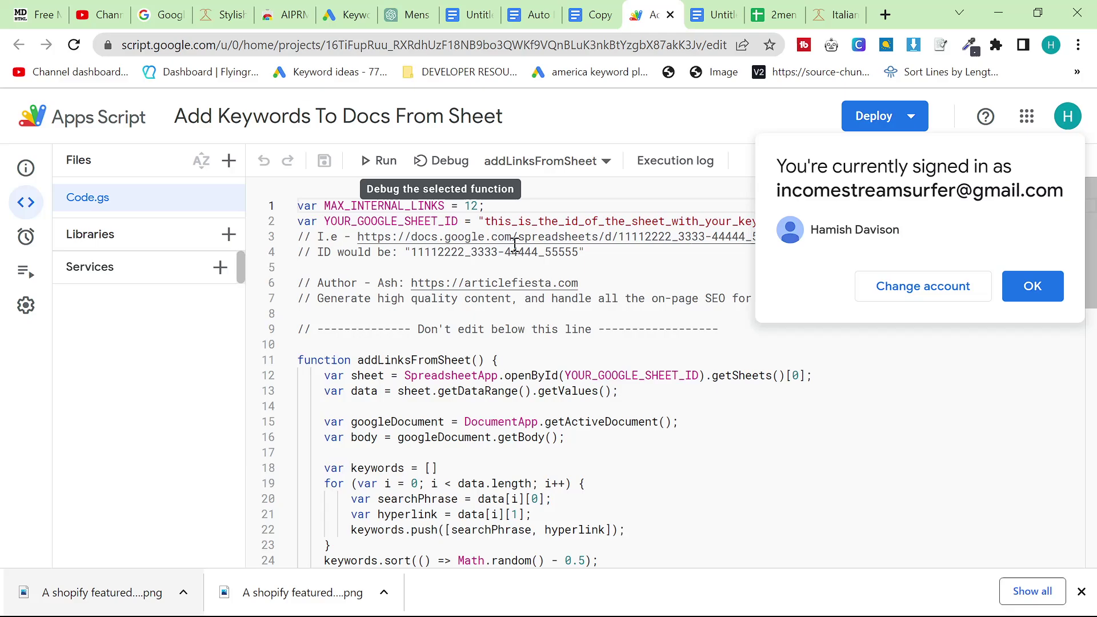
Paste the 2men keywotrds ID over the line 2 YOUR_GOOGLE_SHEET_ID placeholder and run the script
left_click(812, 252)
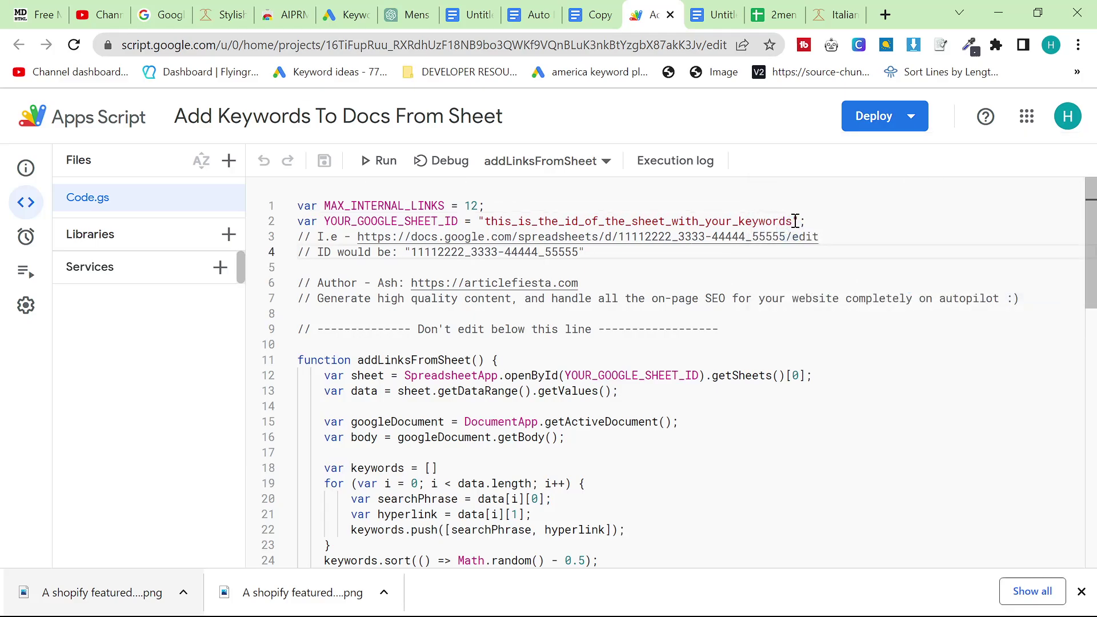
left_click_drag(795, 221, 487, 222)
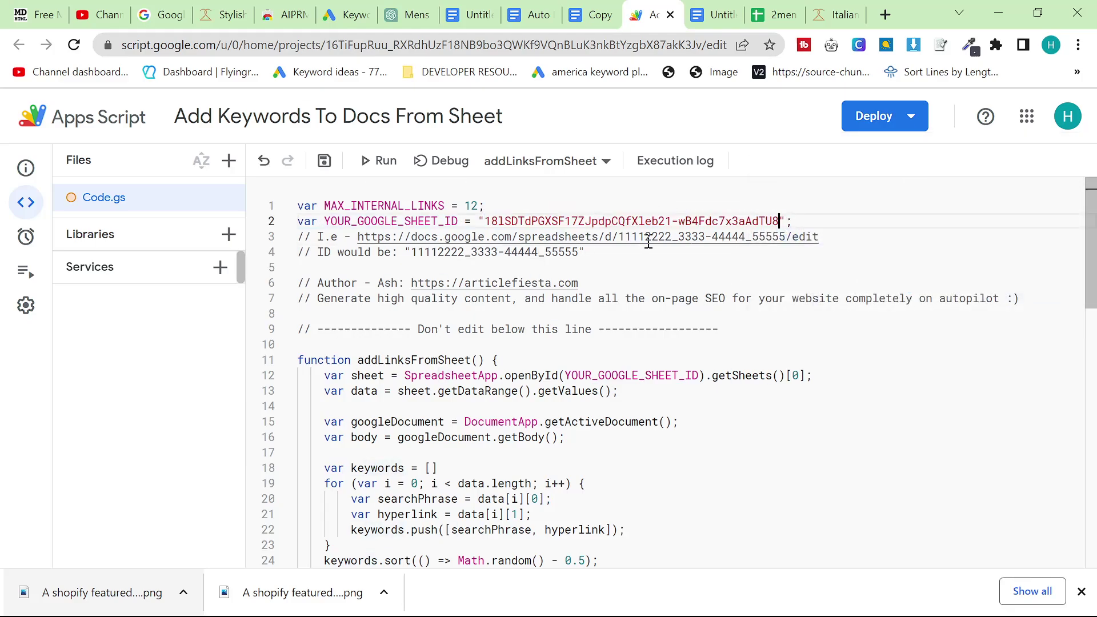
left_click(802, 246)
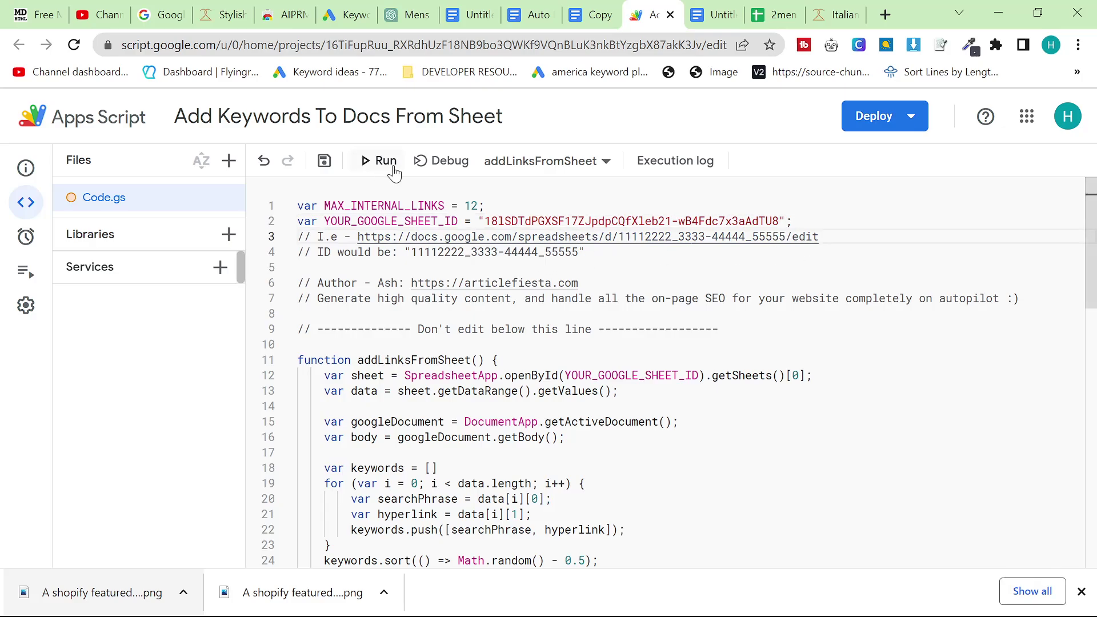
left_click(382, 160)
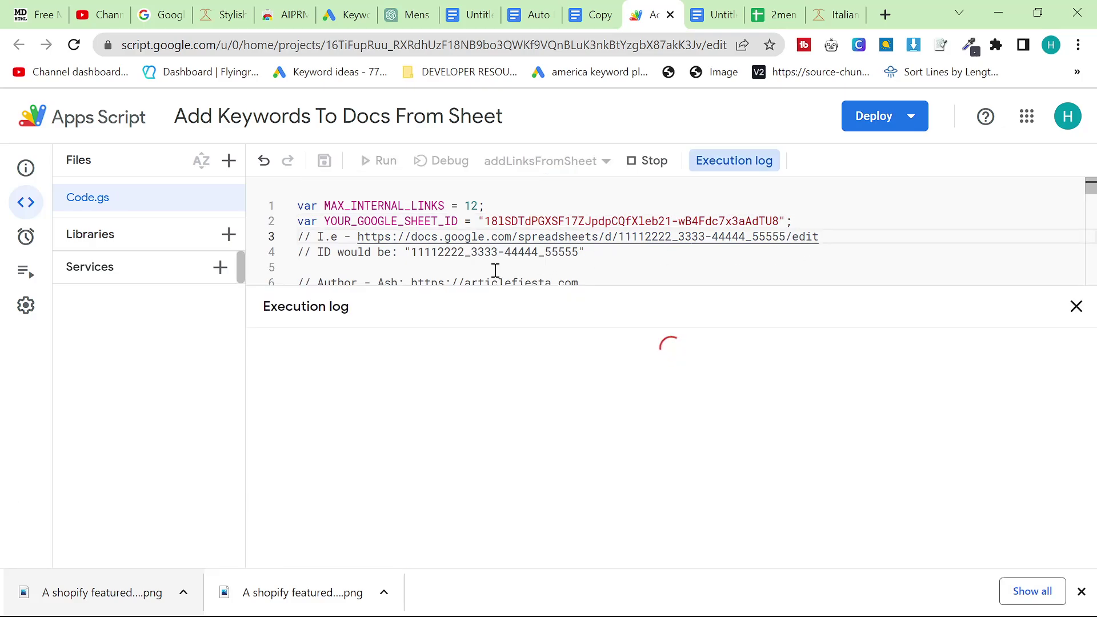
key("ctrl+Tab")
key("ctrl+Tab")
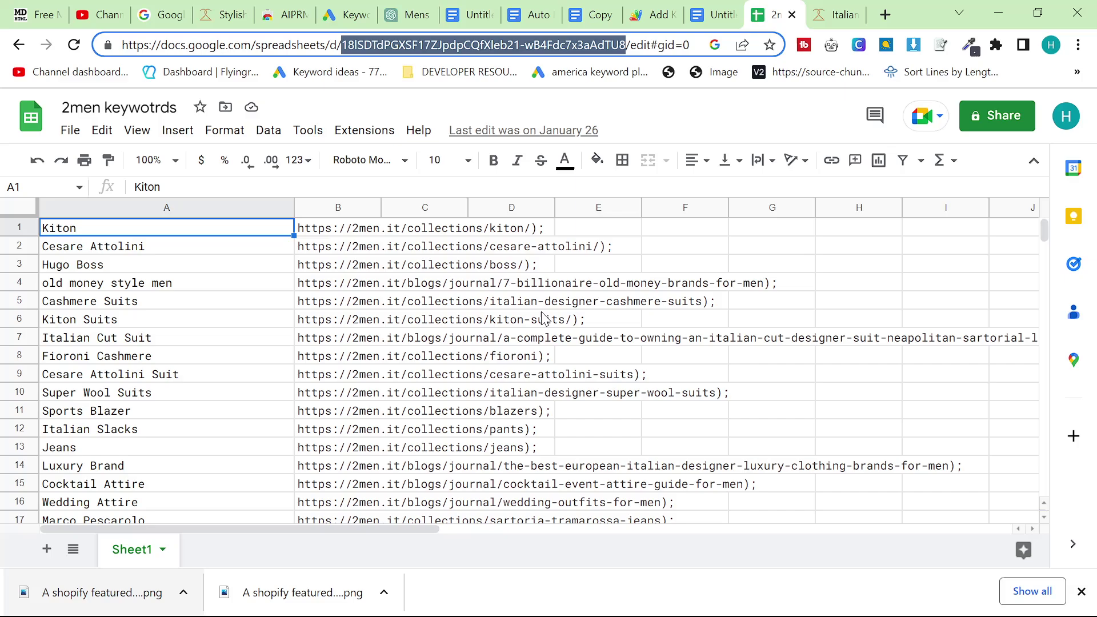
Find 'sheets2men' in the Sheets home list and open the '2men keywords and links' spreadsheet
scroll(548, 343, "down", 5)
scroll(572, 257, "up", 5)
left_click(713, 14)
left_click(771, 15)
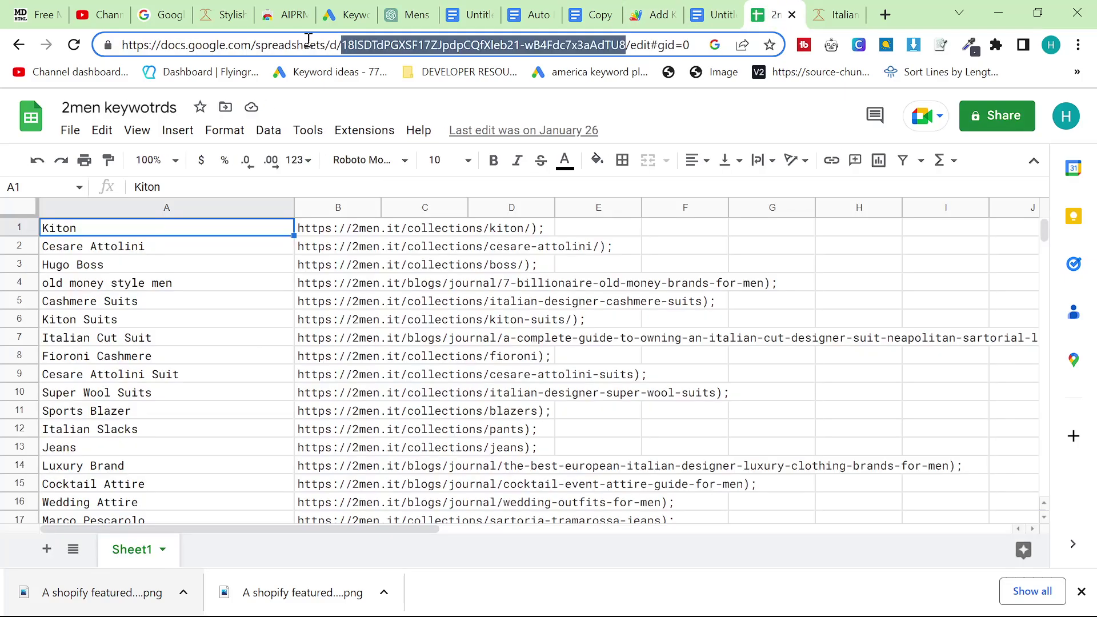
left_click(19, 44)
key("ctrl+f")
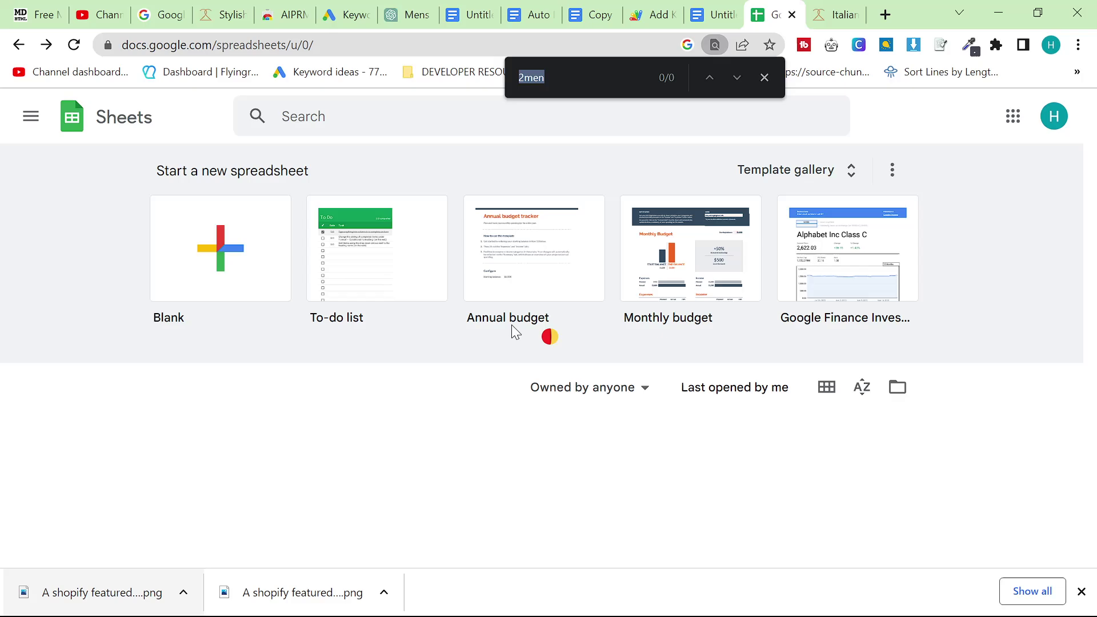
type("sheets")
type("2men")
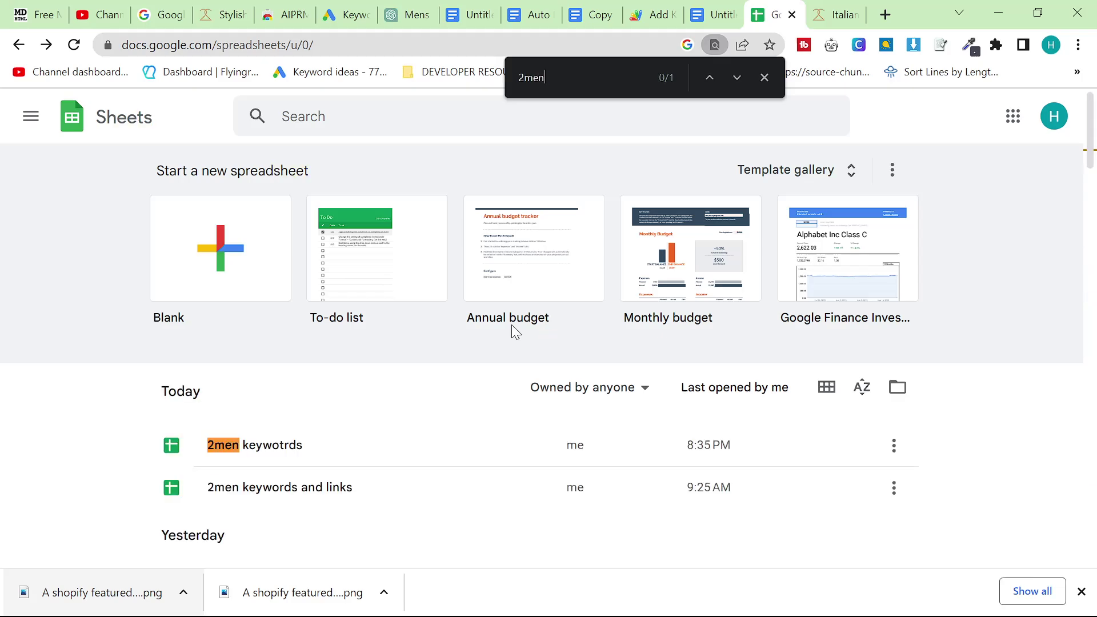
left_click(275, 495)
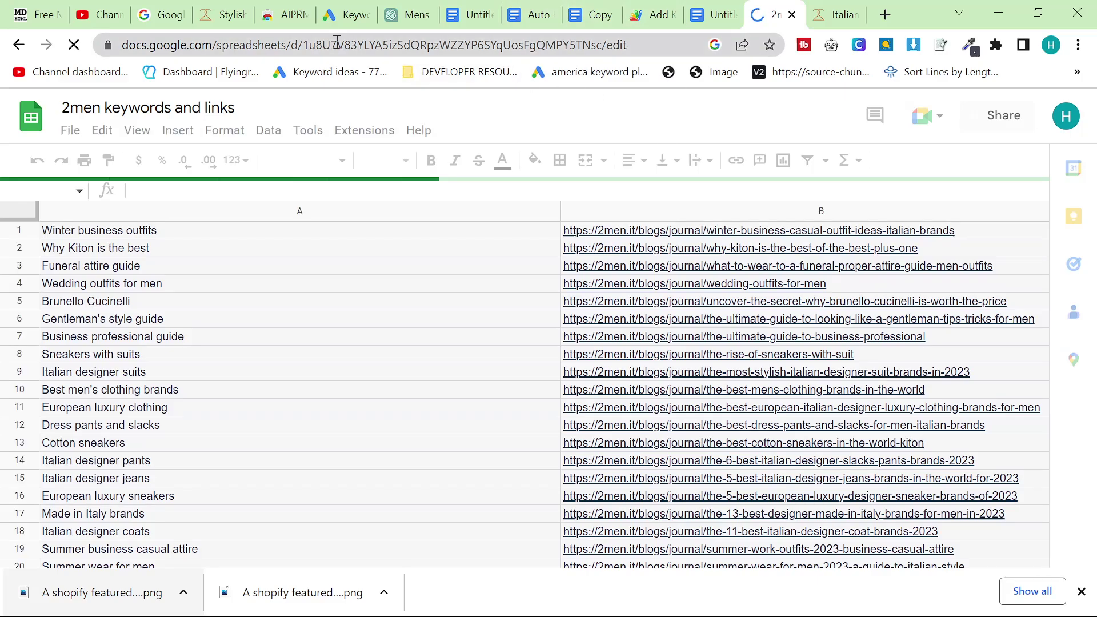
Select the 2men keywords and links spreadsheet ID in its web address
left_click(546, 44)
double_click(546, 44)
key("ctrl+c")
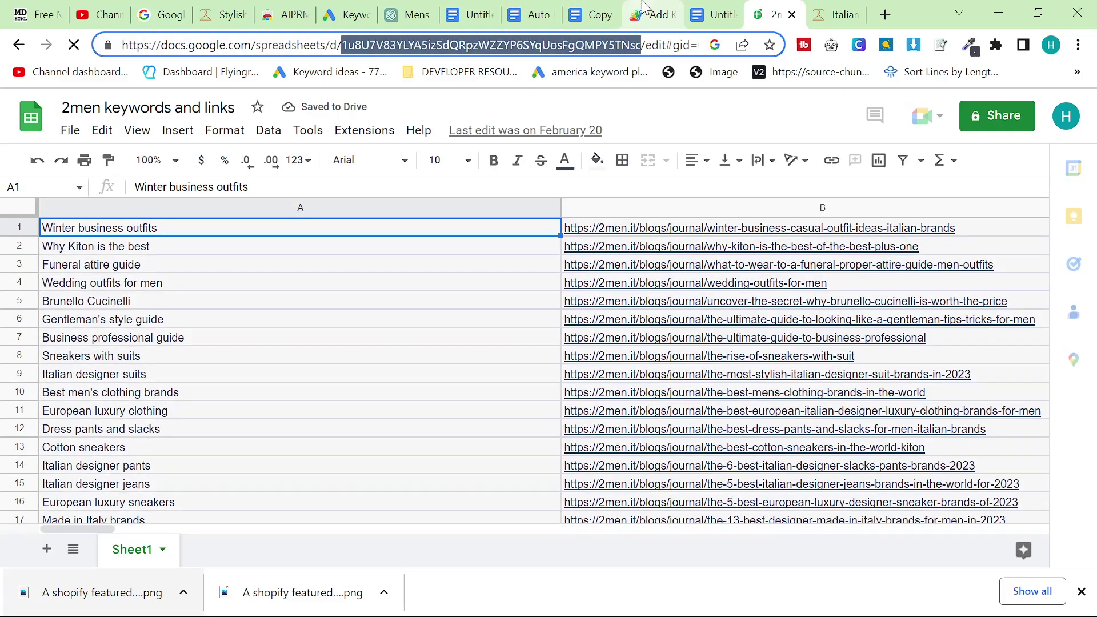
left_click(658, 15)
Cancel the authorization prompt and paste the new sheet ID over the old one on line 2
left_click(543, 373)
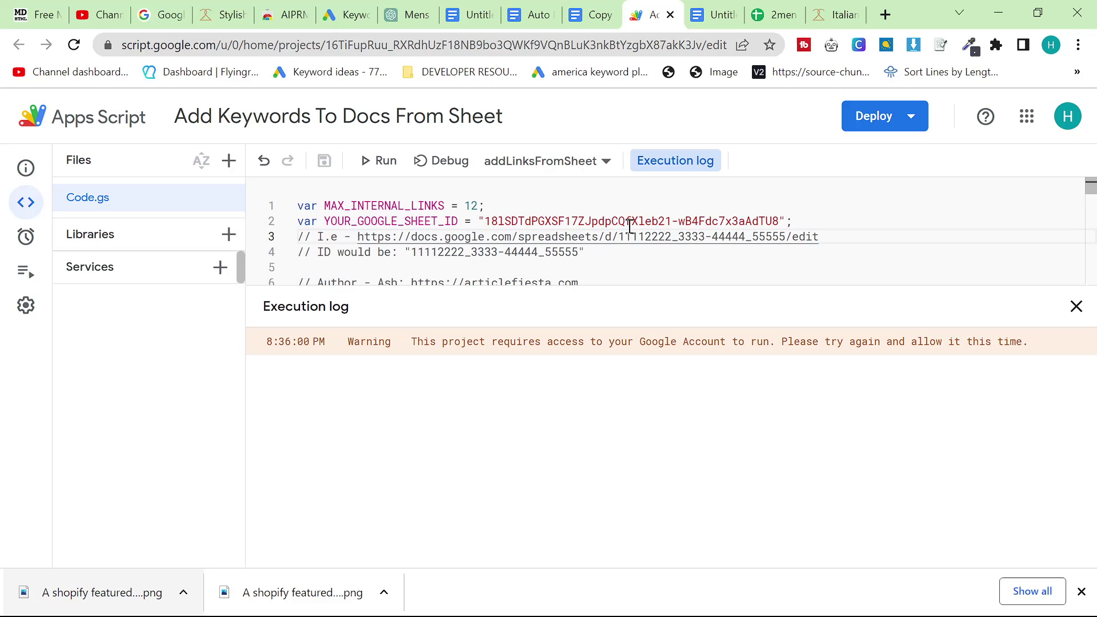
left_click_drag(780, 222, 573, 210)
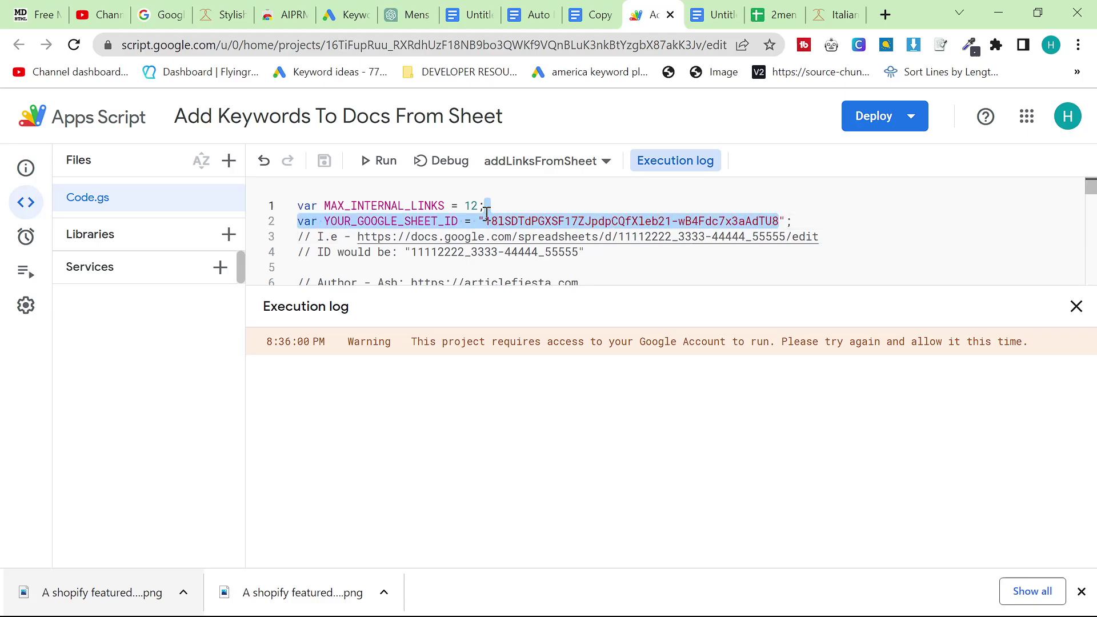
left_click_drag(487, 214, 491, 222)
key("ctrl+v")
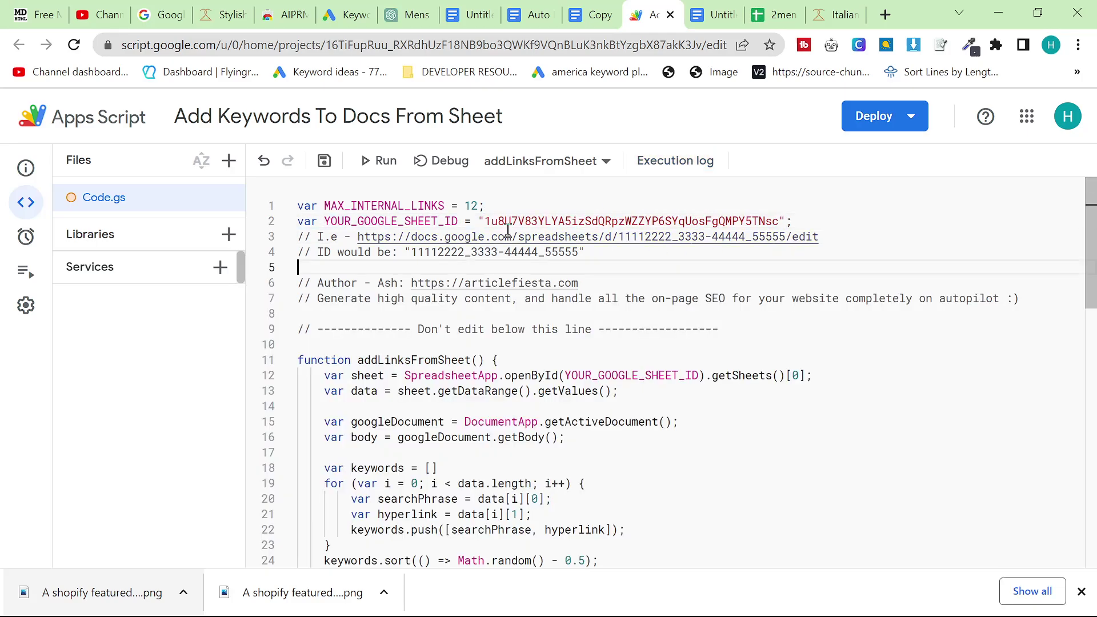
Run the script, grant its permissions, and watch the log link 'Jeans' and finish 'All Done'
left_click(378, 161)
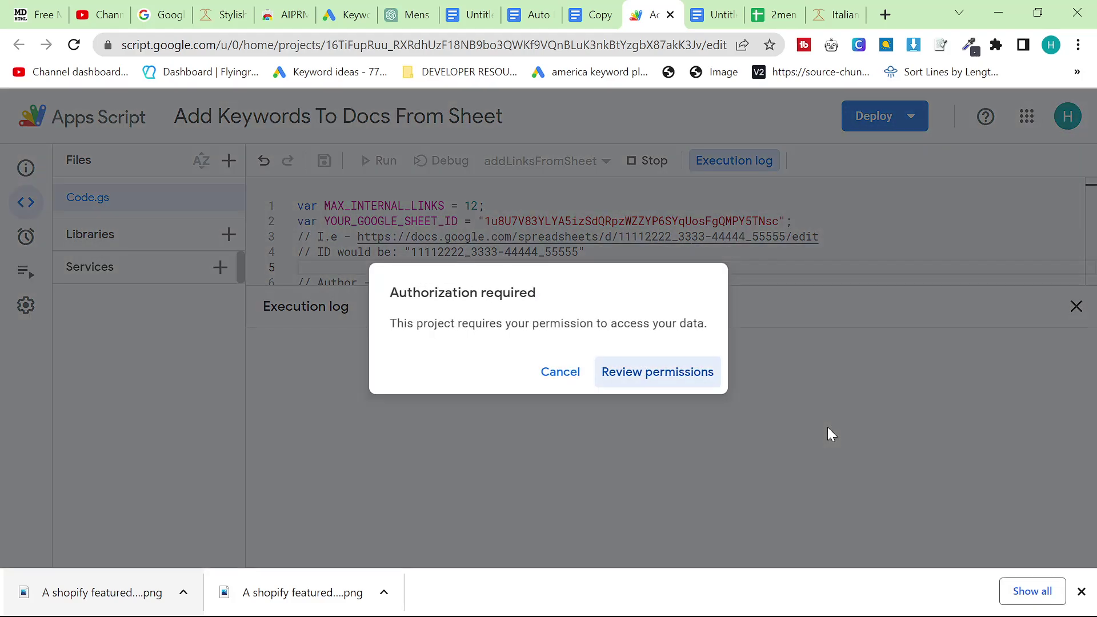
left_click(686, 371)
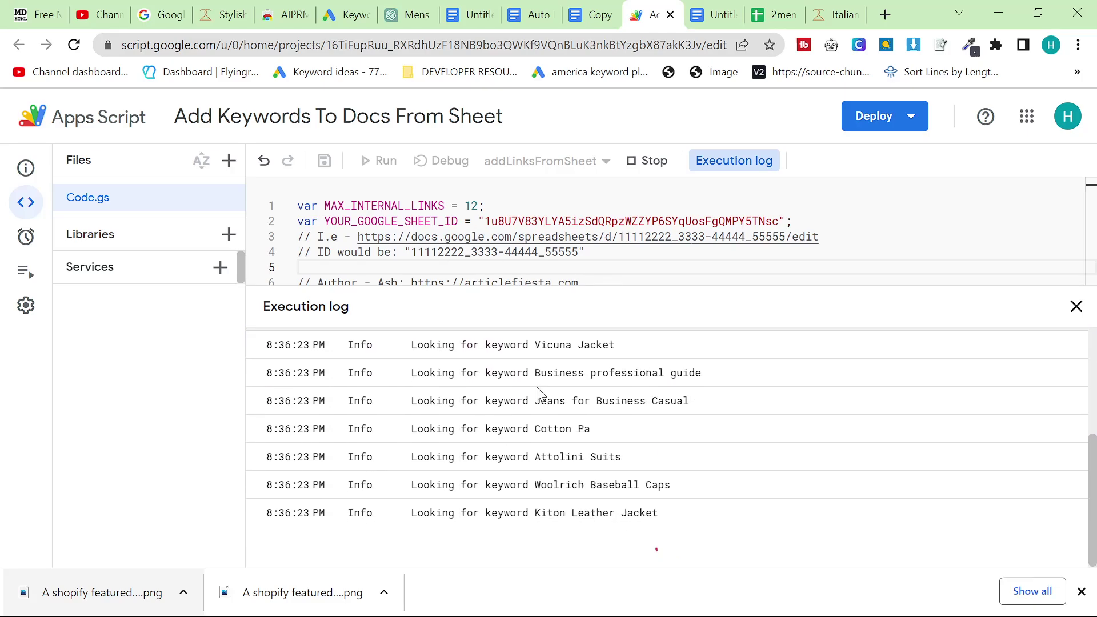
scroll(538, 396, "up", 5)
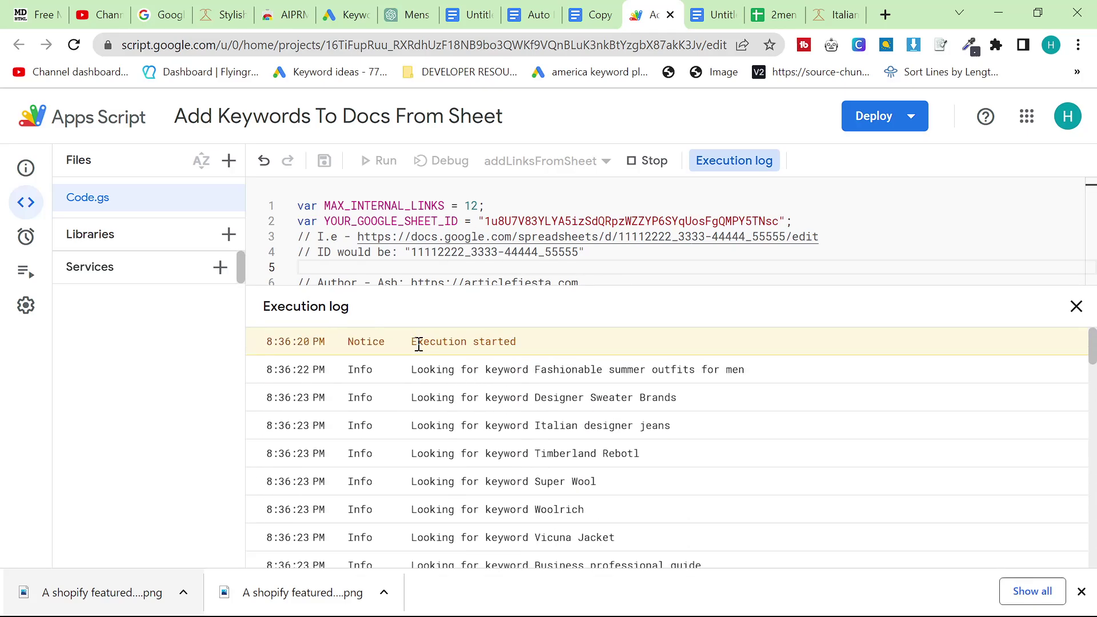
scroll(454, 357, "down", 15)
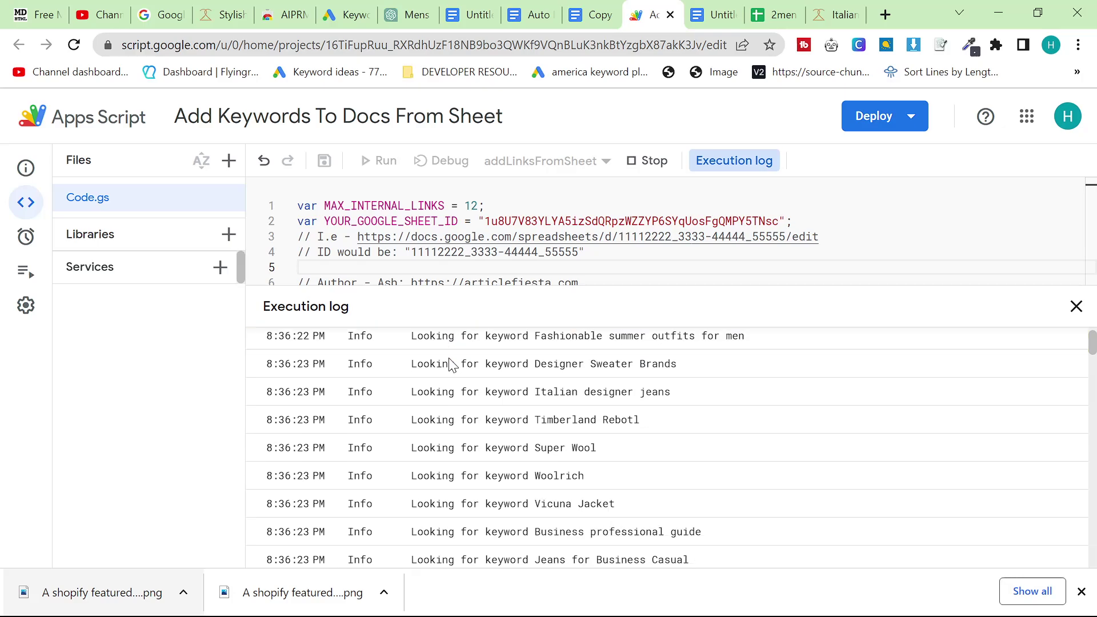
scroll(453, 361, "down", 15)
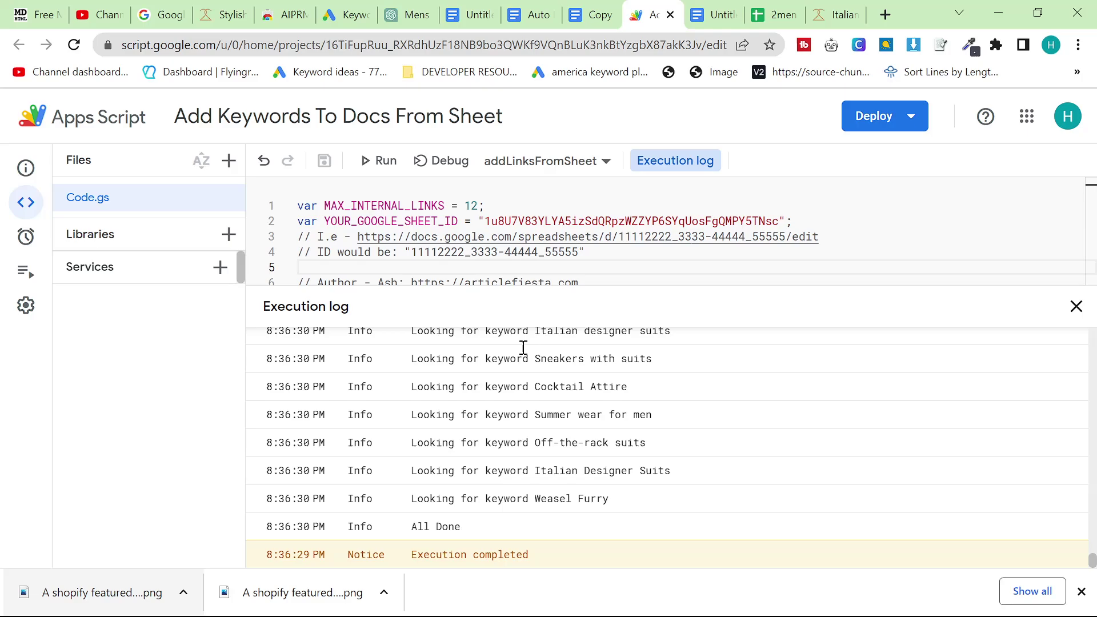
Review the inserted keyword links across the article copy and place the keyword sheet tab beside it
left_click(591, 14)
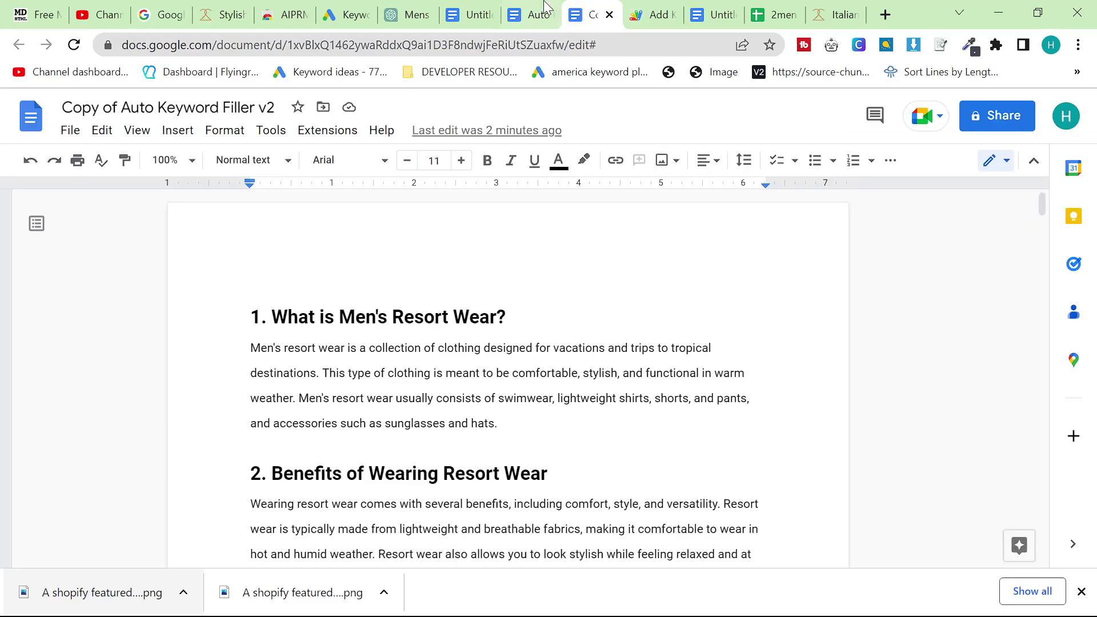
key("ctrl+End")
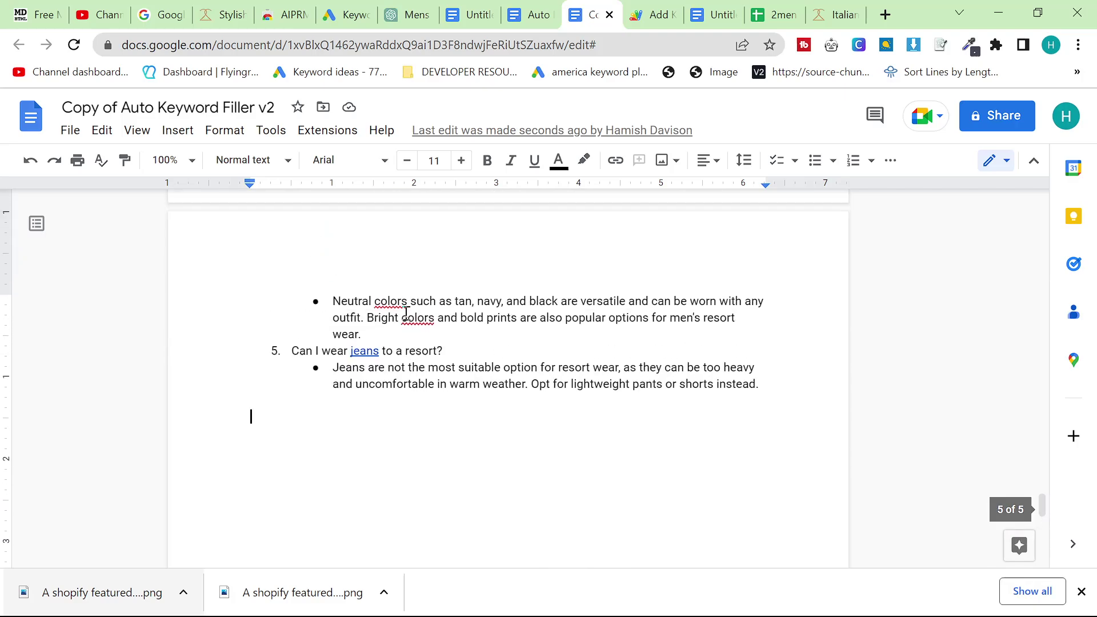
scroll(373, 400, "down", 5)
scroll(373, 400, "up", 15)
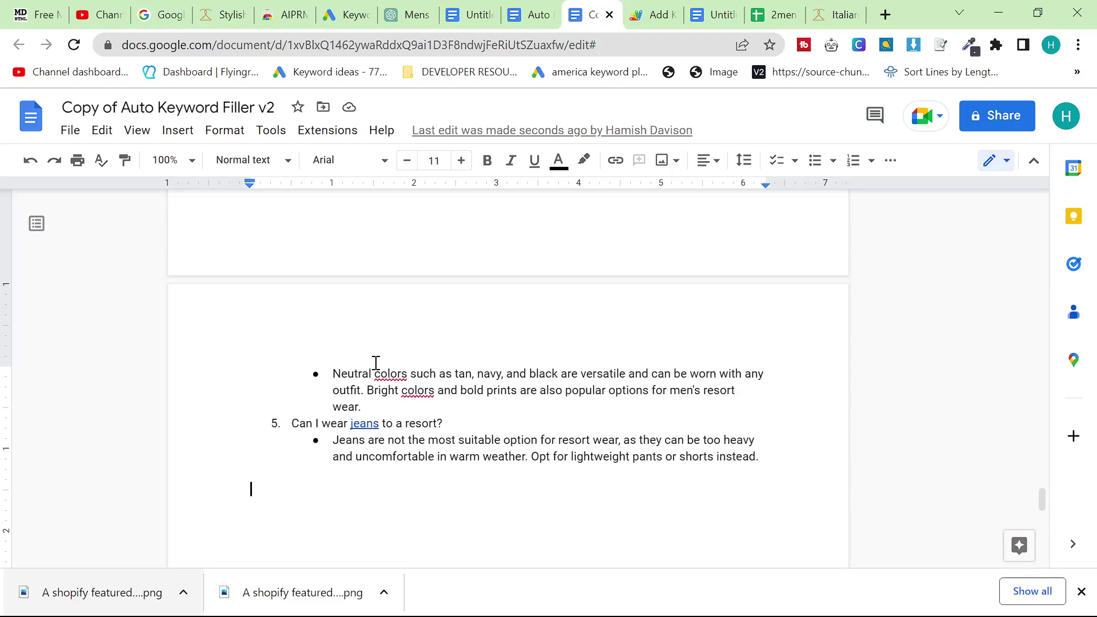
scroll(519, 386, "up", 20)
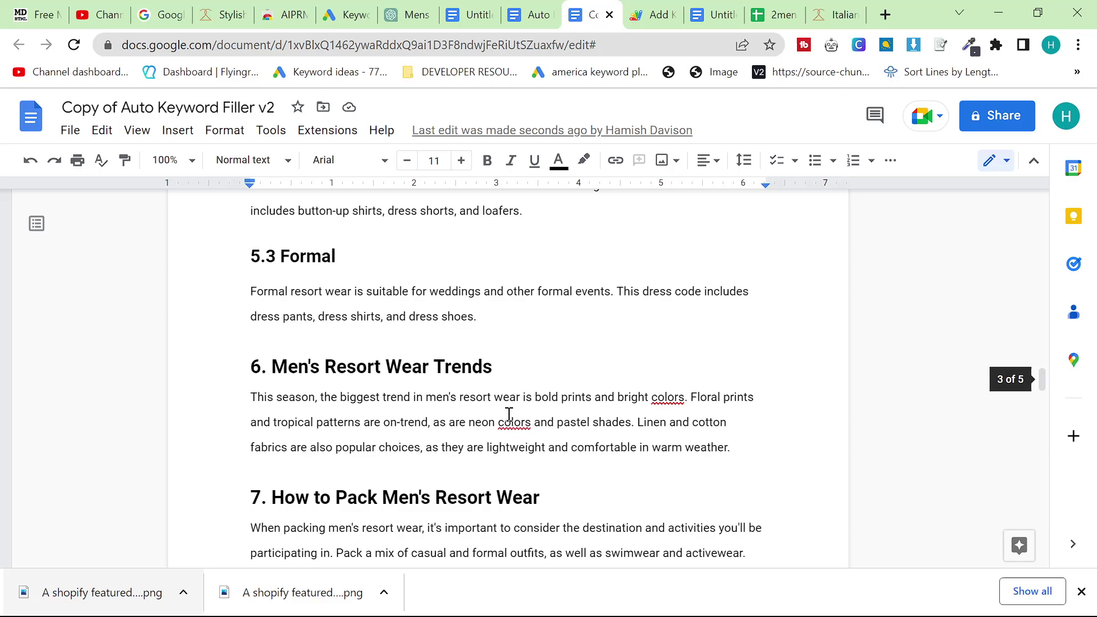
scroll(499, 403, "up", 20)
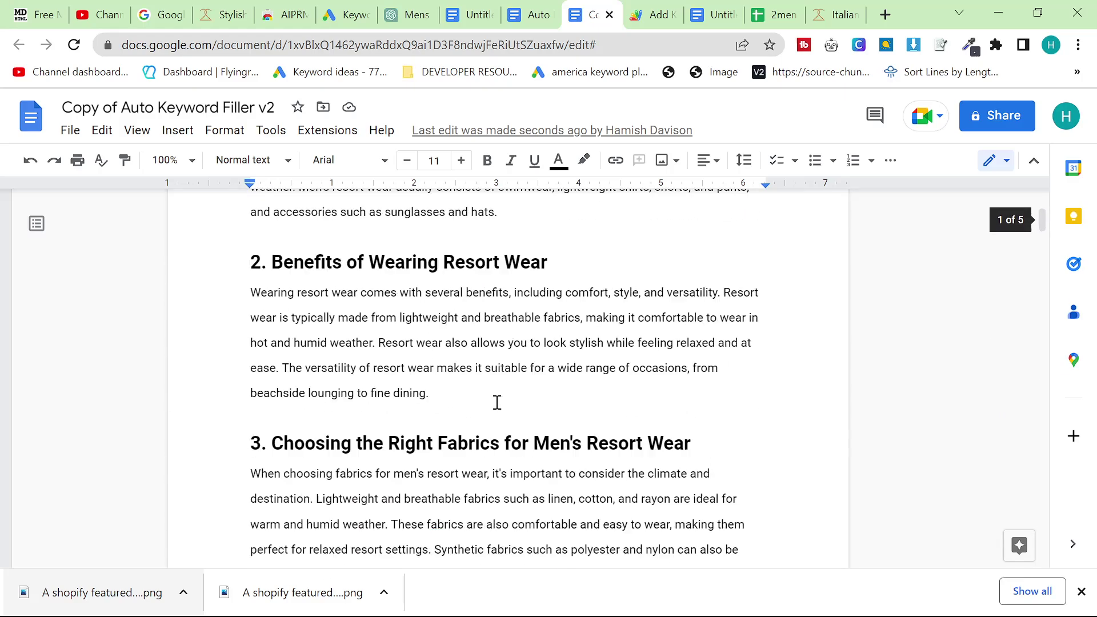
scroll(492, 404, "down", 8)
scroll(488, 405, "down", 12)
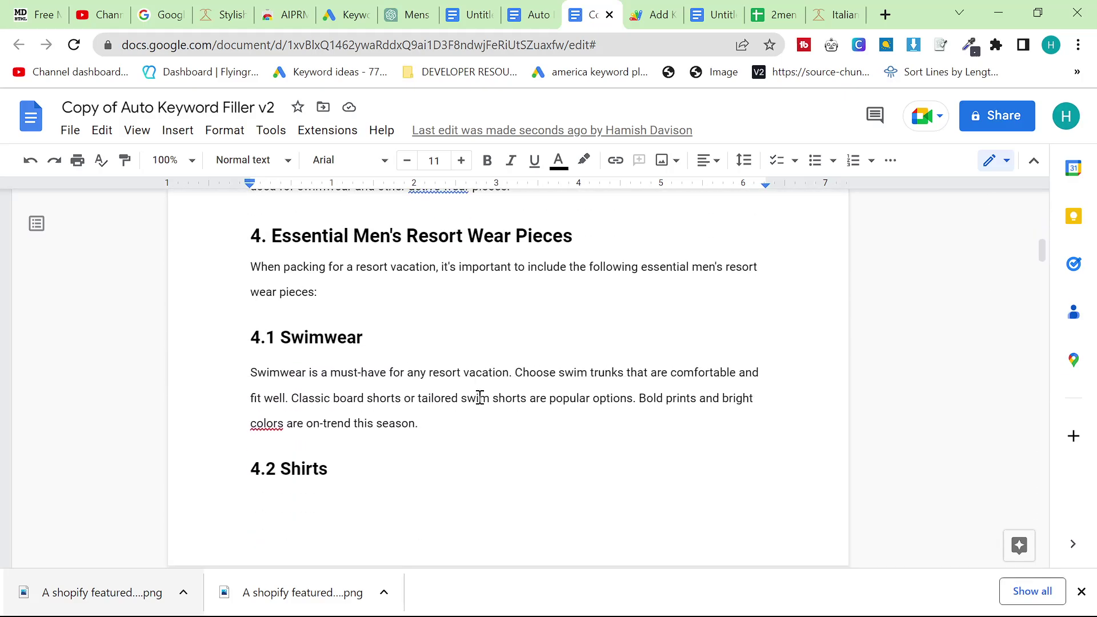
scroll(476, 397, "down", 3)
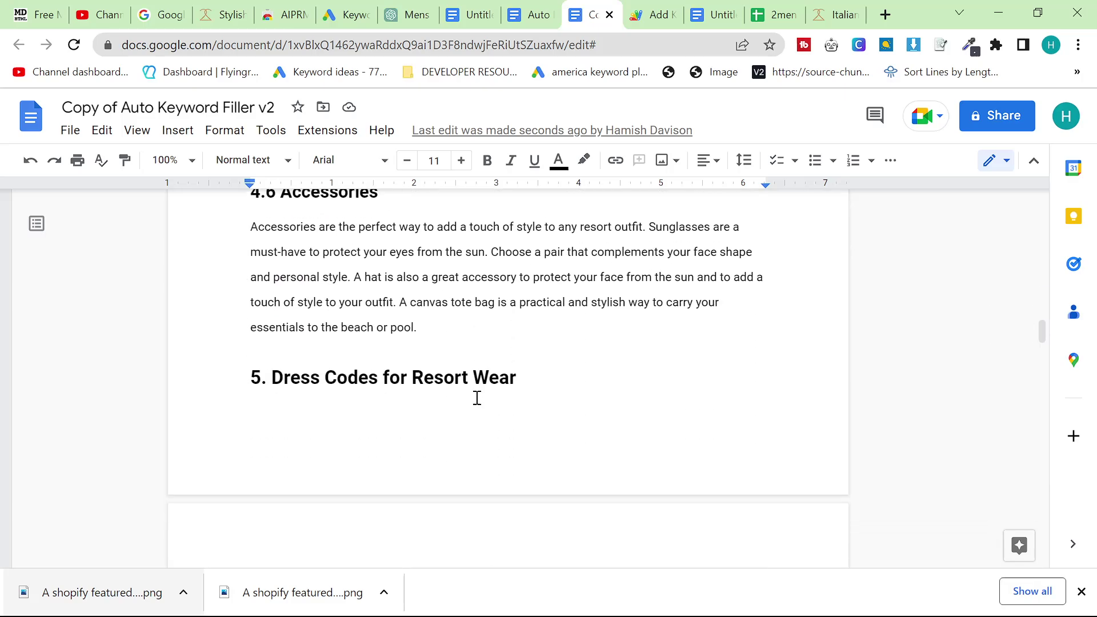
scroll(475, 403, "up", 8)
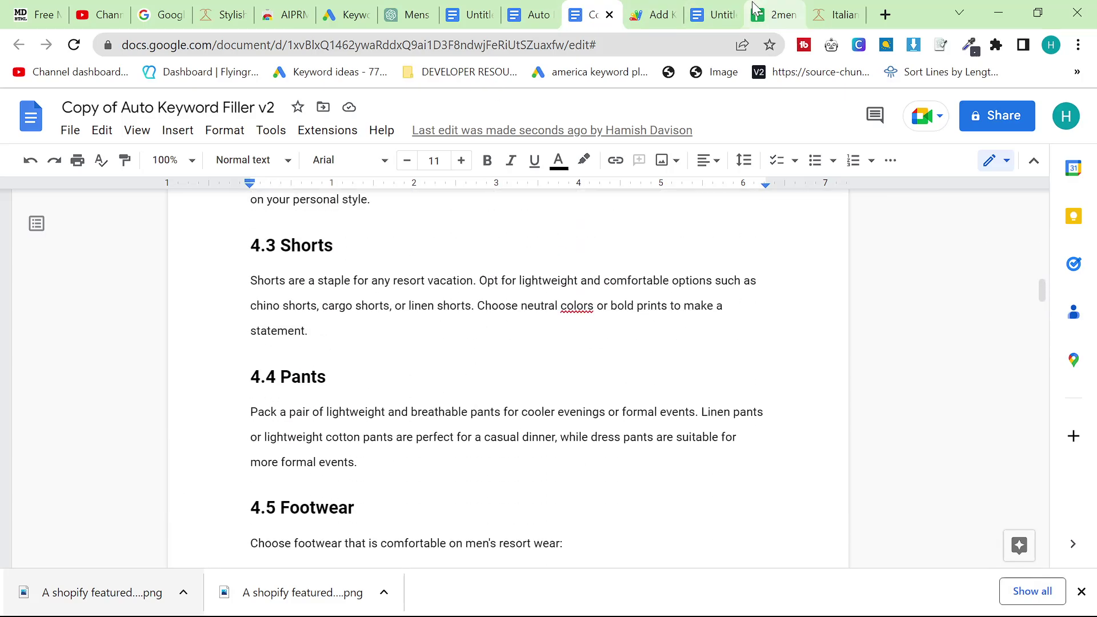
left_click_drag(775, 14, 651, 14)
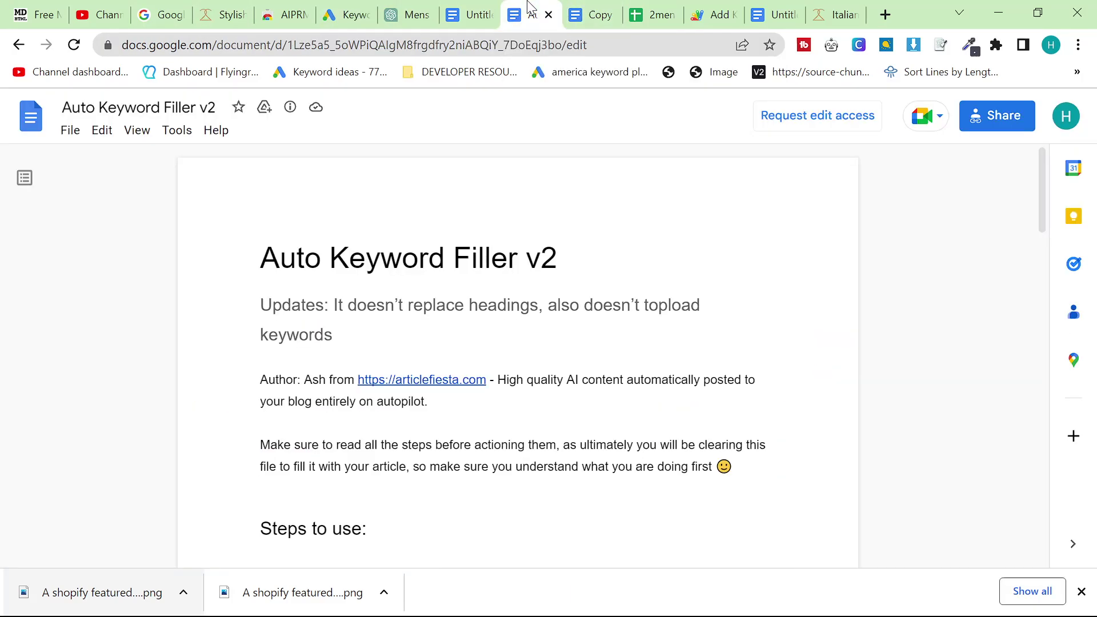
Compare against the original Untitled draft, checking its article title and featured resort-wear image
left_click(591, 15)
scroll(507, 360, "up", 15)
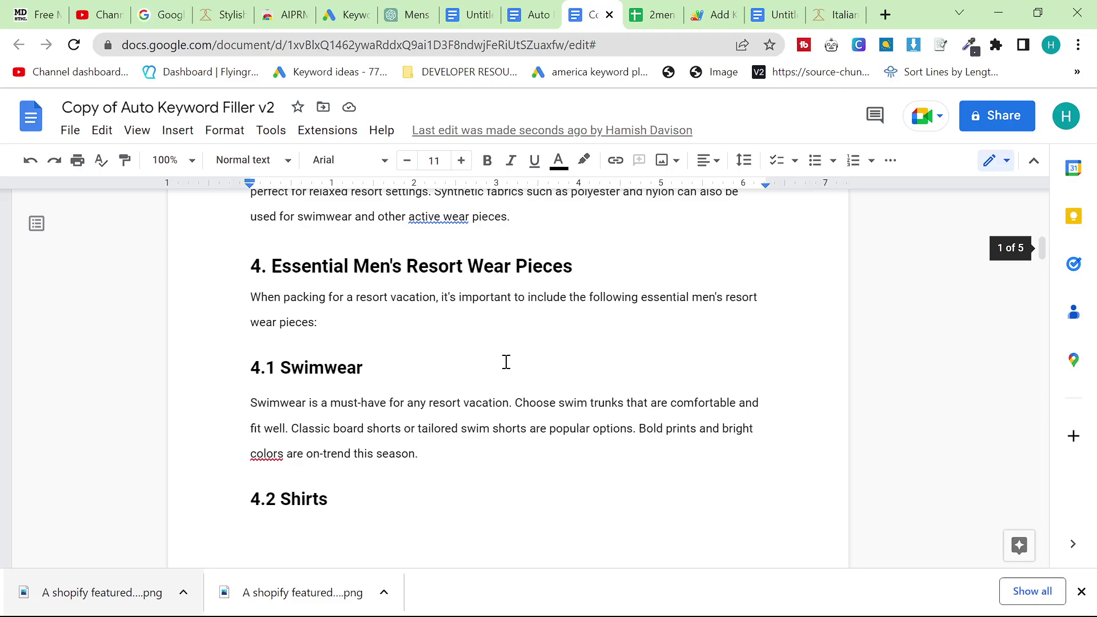
key("ctrl+Tab")
key("ctrl+Tab")
key("ctrl+Tab")
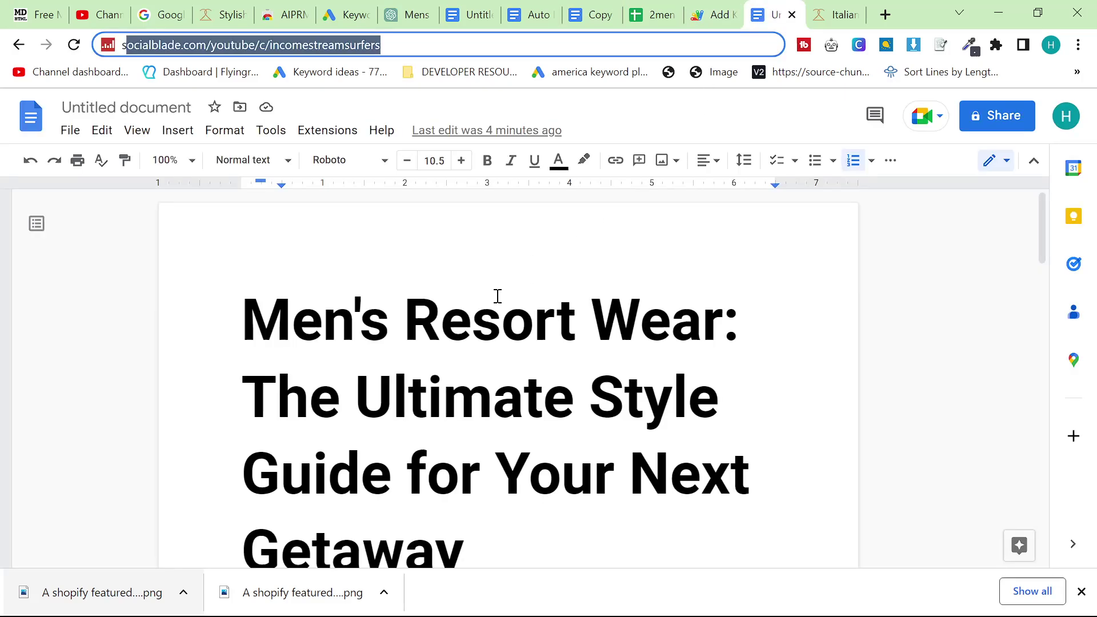
scroll(258, 329, "down", 8)
scroll(442, 388, "up", 6)
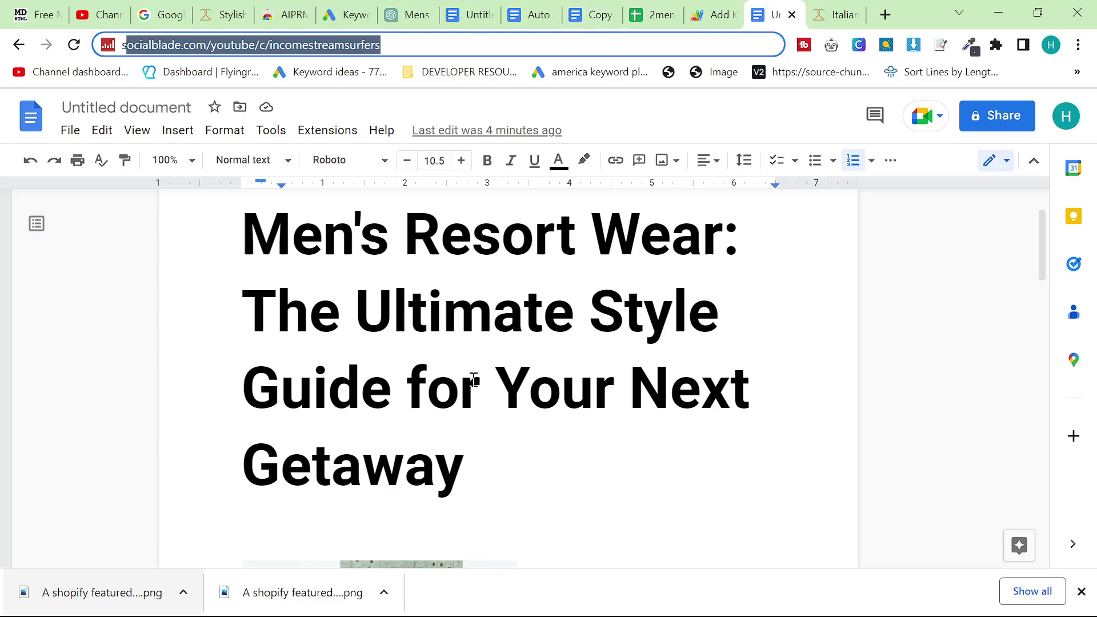
left_click(372, 290)
triple_click(372, 289)
scroll(590, 471, "down", 5)
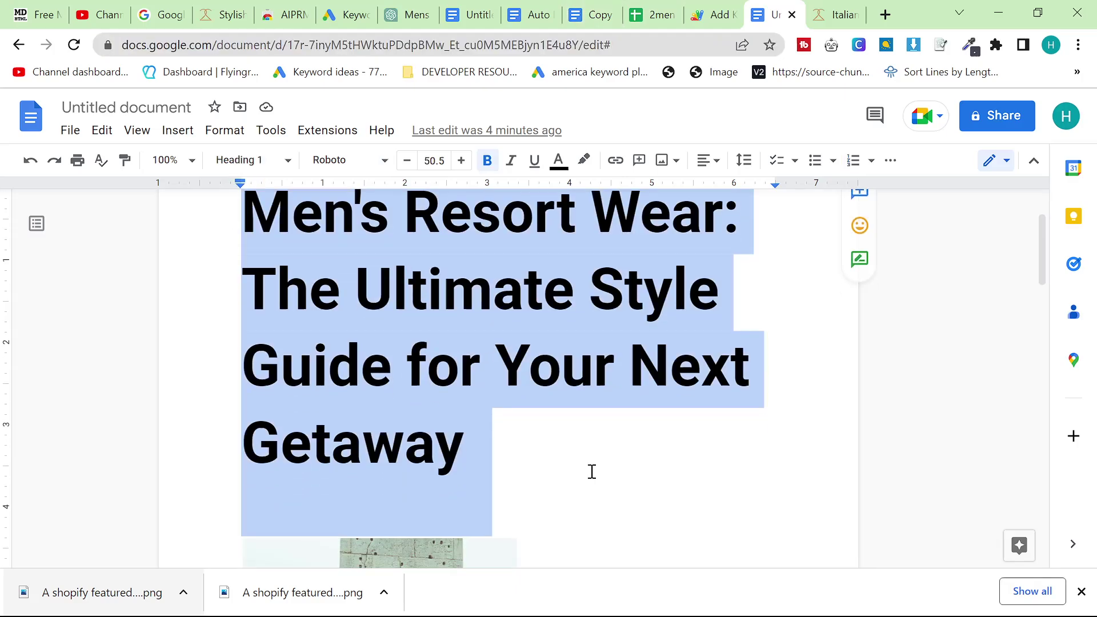
left_click(525, 397)
scroll(710, 384, "down", 4)
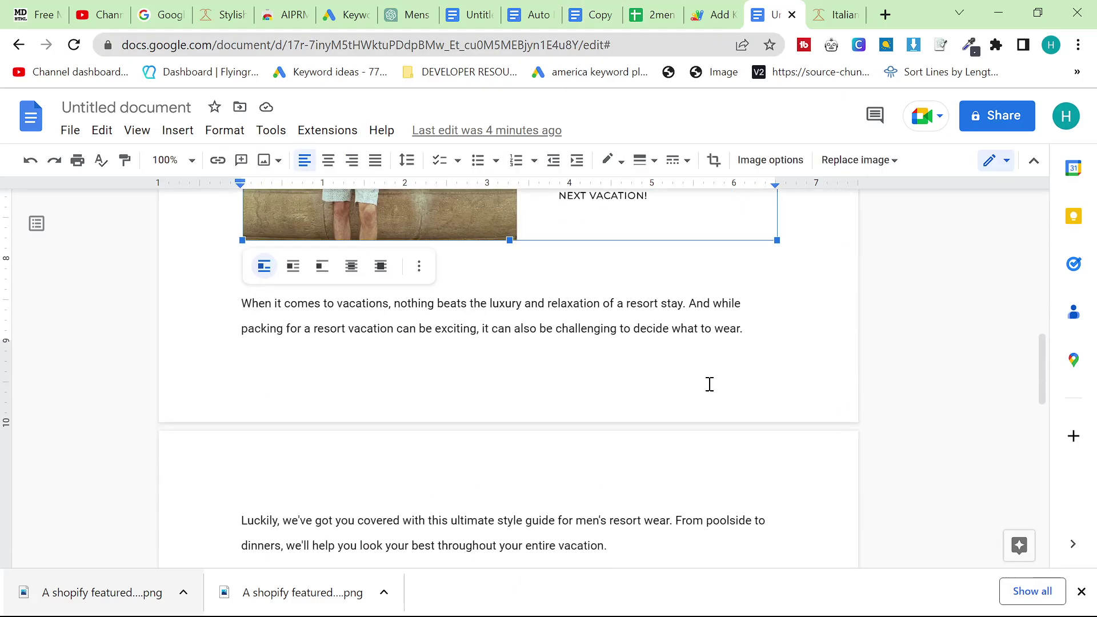
left_click(361, 331)
scroll(294, 250, "down", 10)
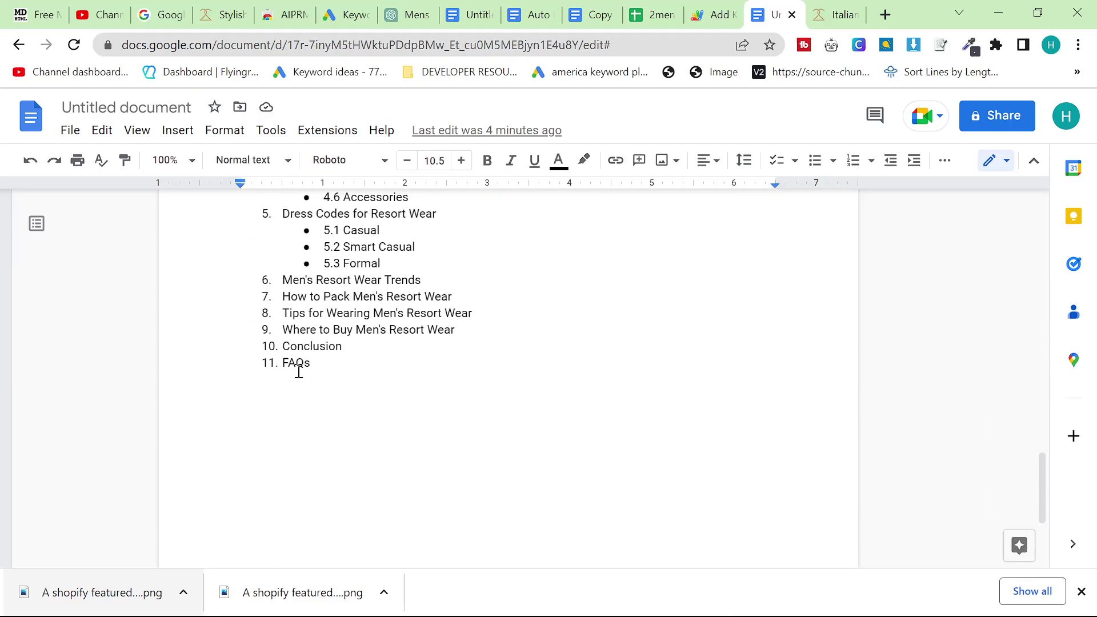
scroll(335, 375, "up", 1)
scroll(362, 394, "down", 1)
scroll(364, 396, "up", 3)
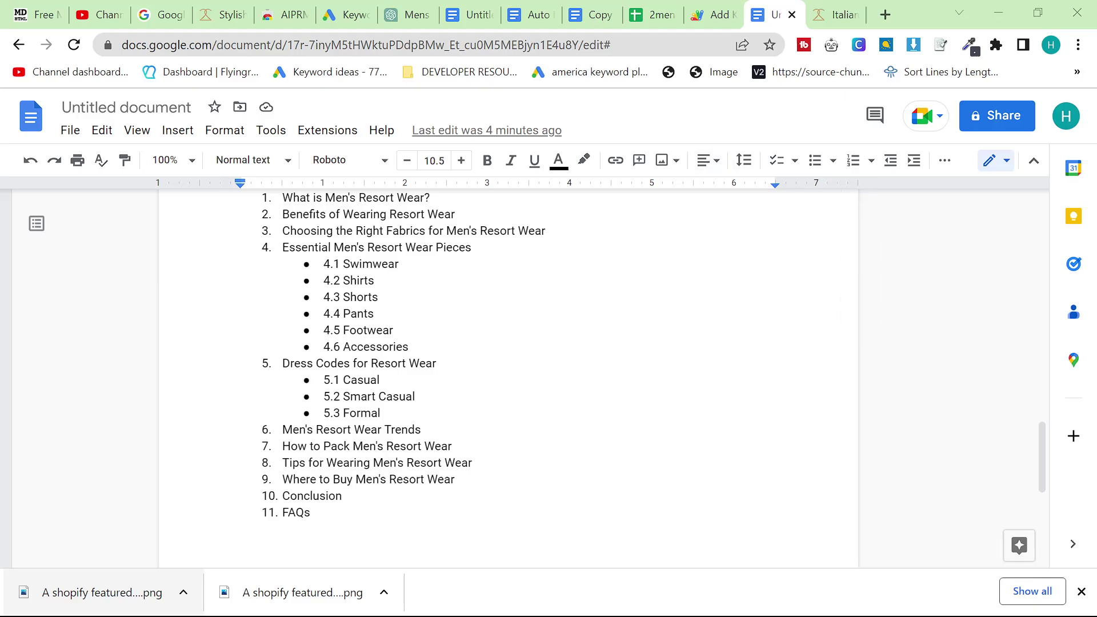
Close Chrome's download bar and glance at the ChatGPT conversation
left_click(1082, 592)
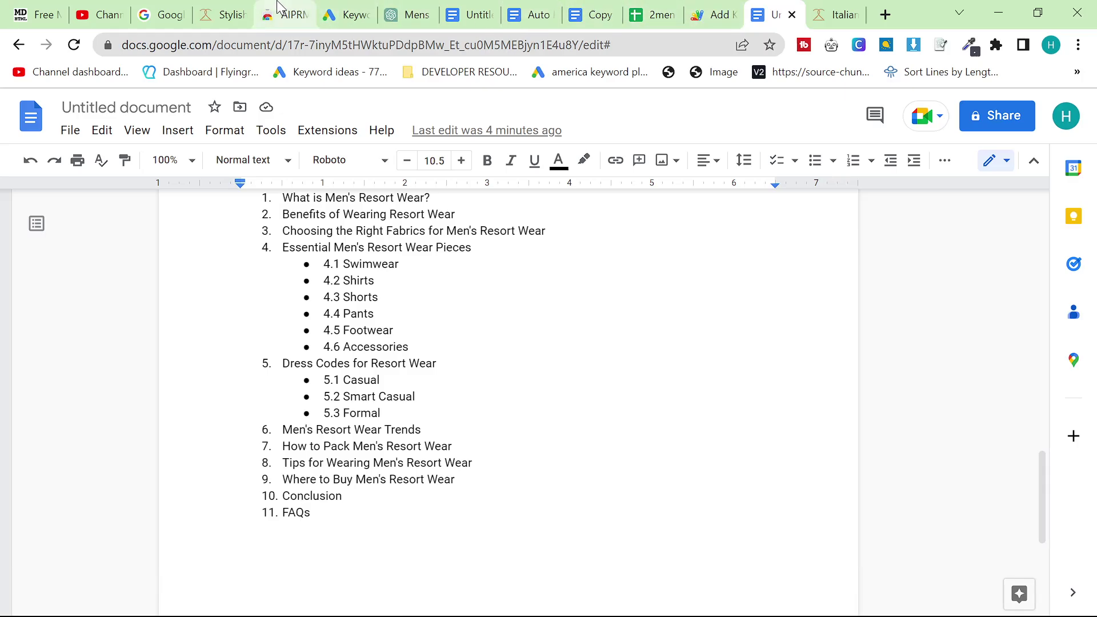
left_click(392, 7)
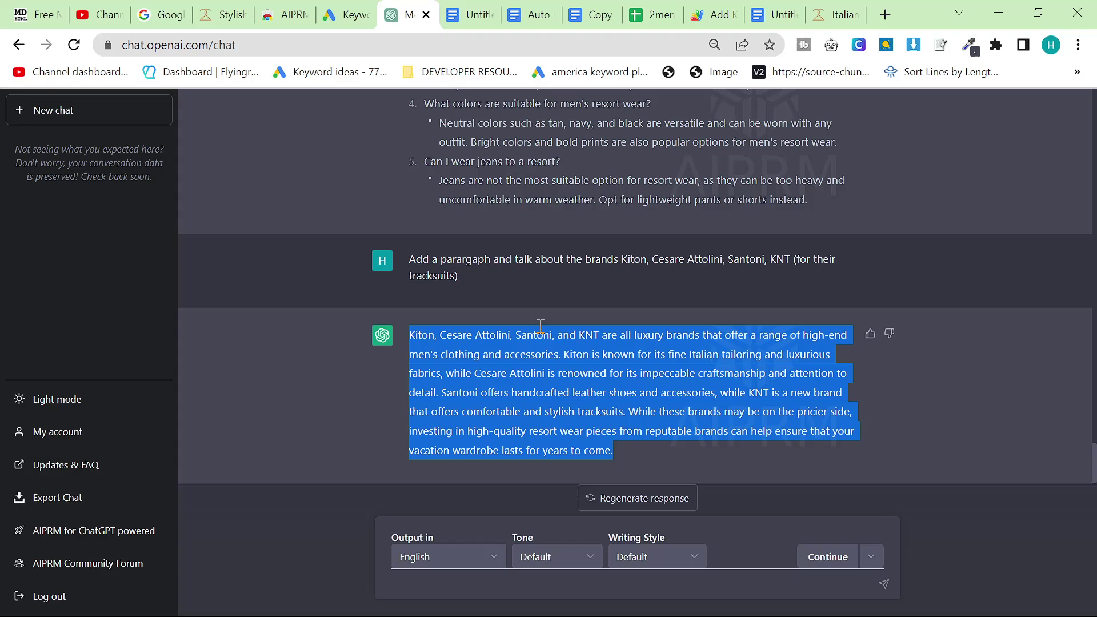
scroll(566, 355, "up", 20)
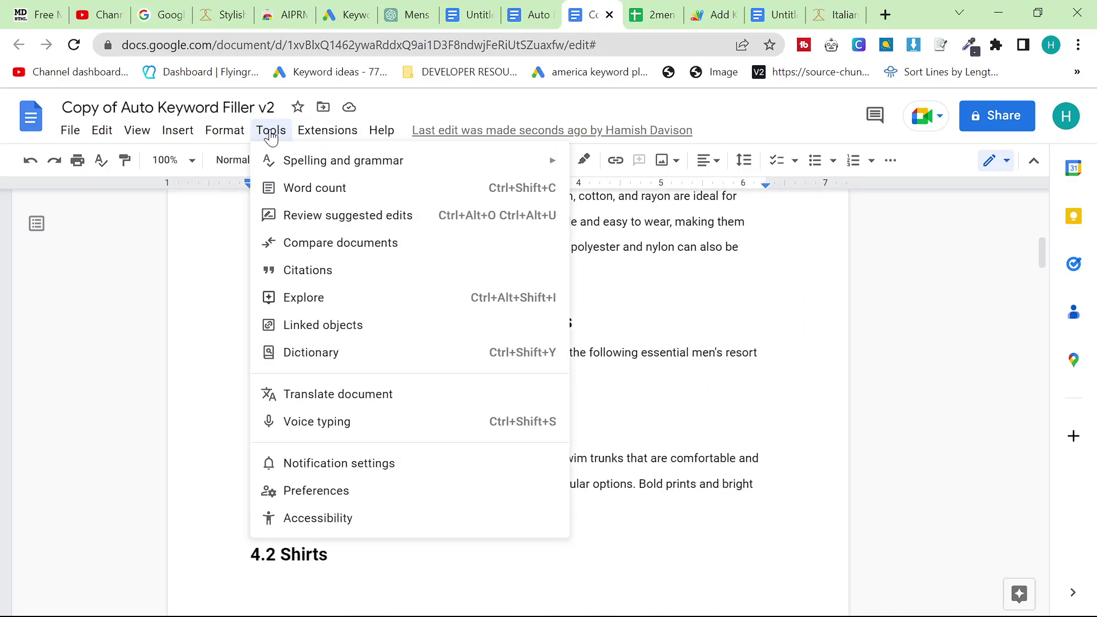
left_click(313, 188)
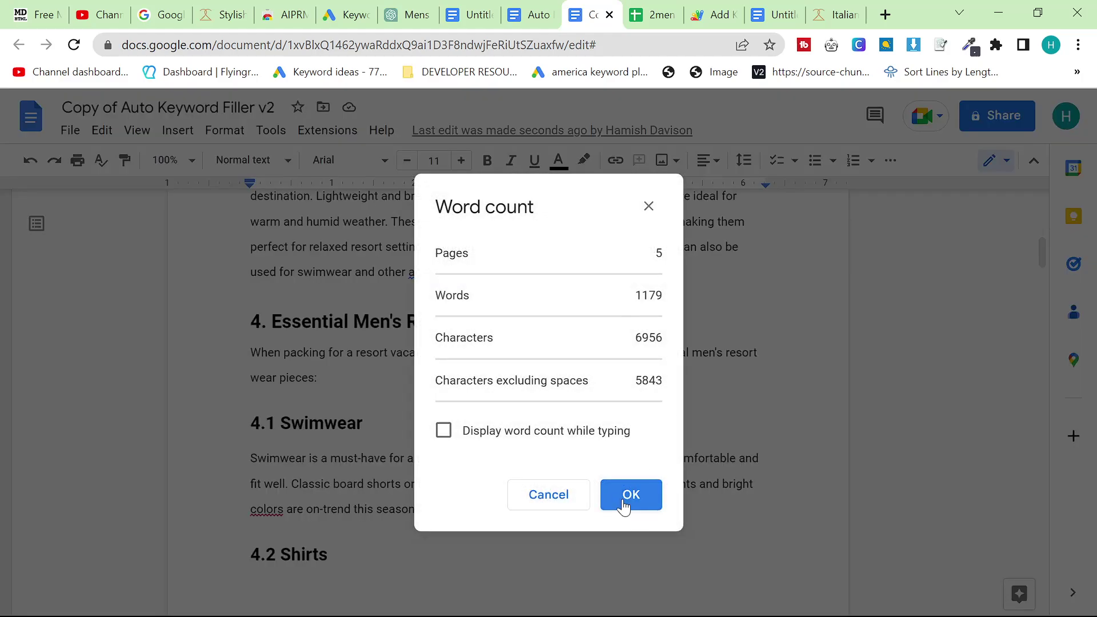
left_click(624, 507)
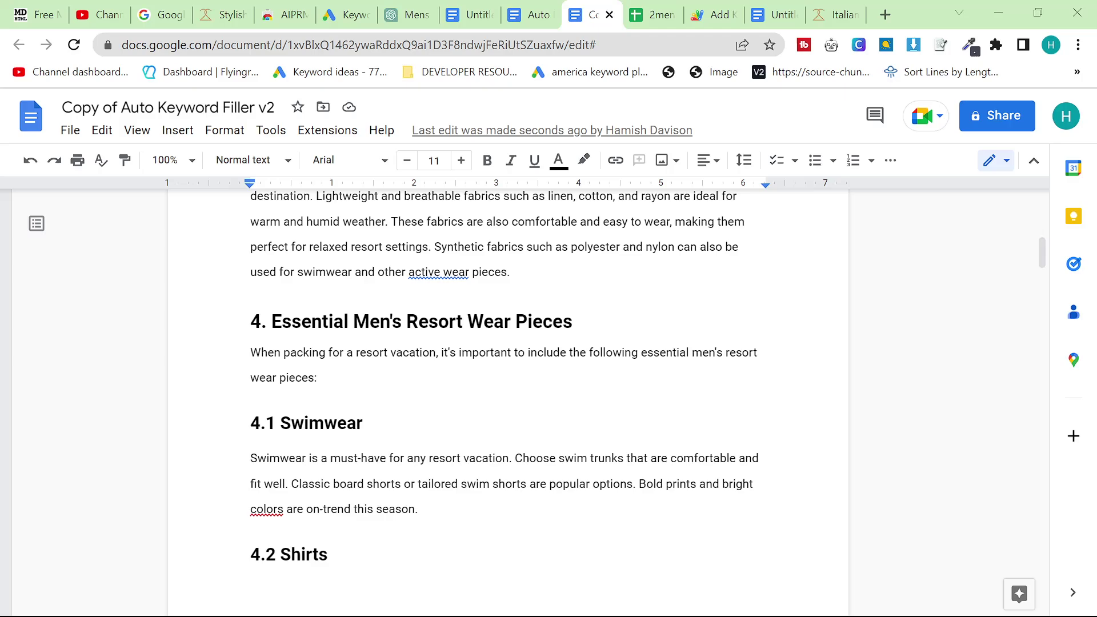